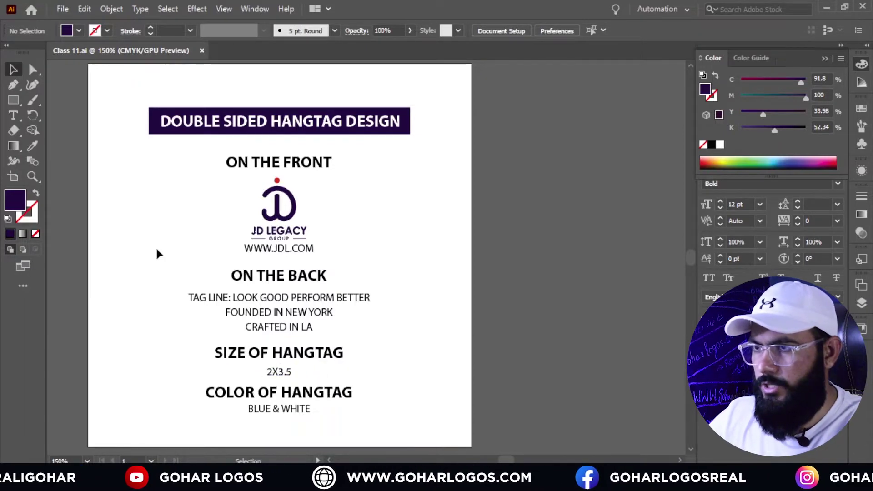
# Step: Start a new document and set its size to 2 in wide by 3.5 in high
pyautogui.click(64, 10)
pyautogui.click(72, 23)
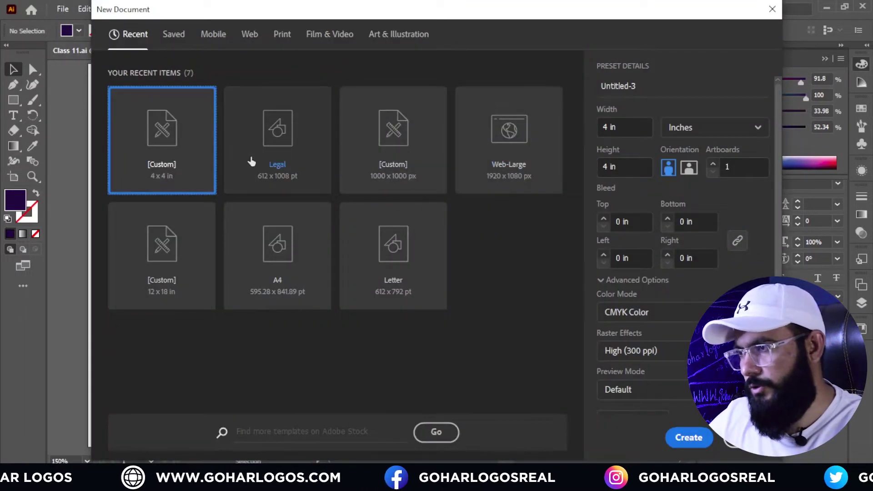
pyautogui.click(621, 128)
pyautogui.moveTo(621, 128); pyautogui.dragTo(599, 125)
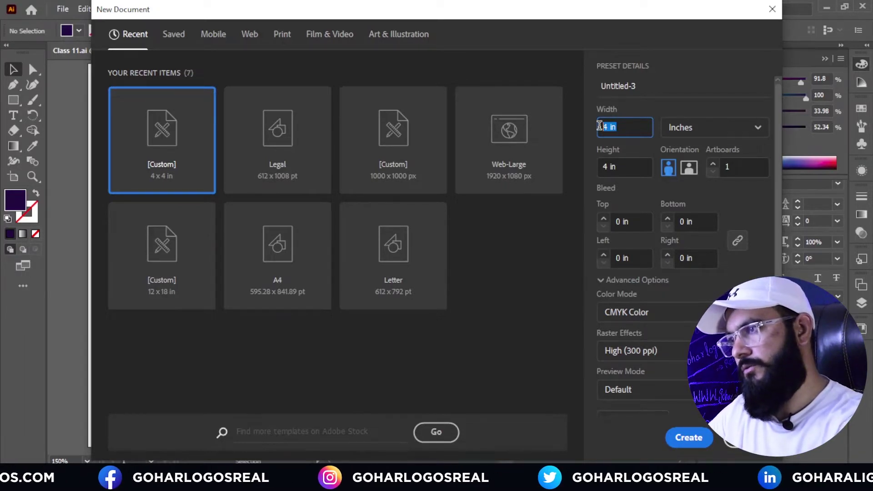
pyautogui.write('2')
pyautogui.press('Tab')
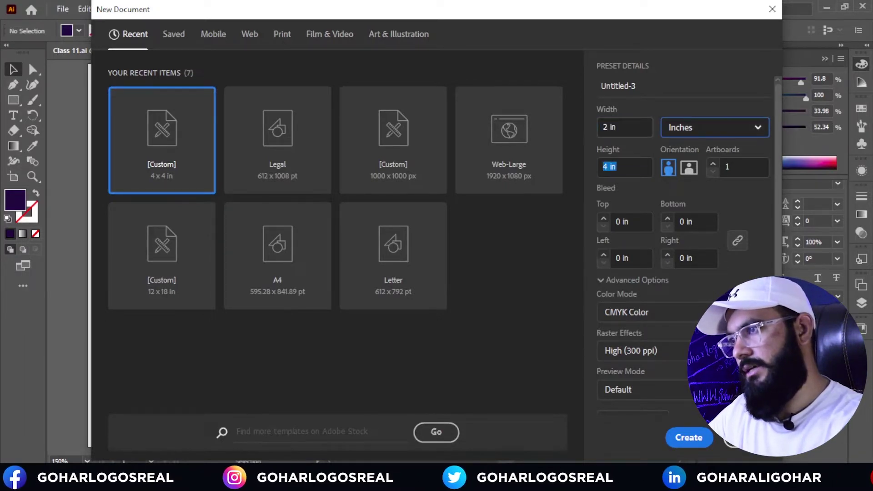
pyautogui.write('3')
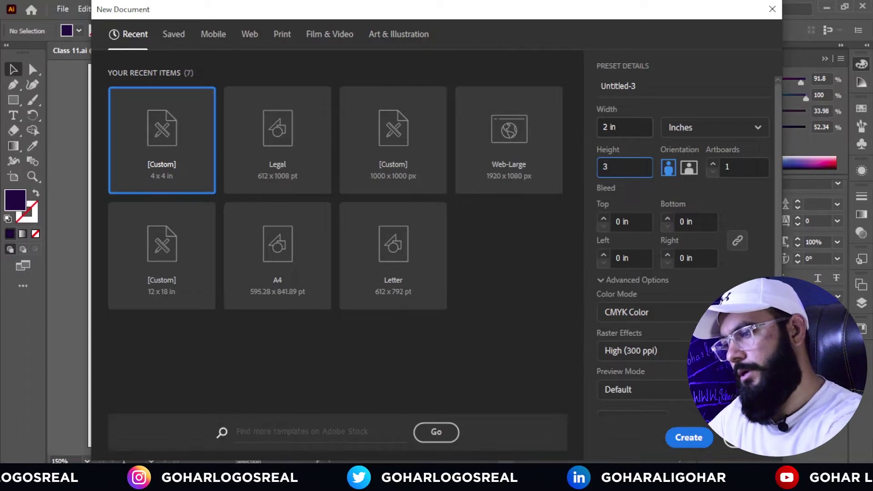
pyautogui.write('.5')
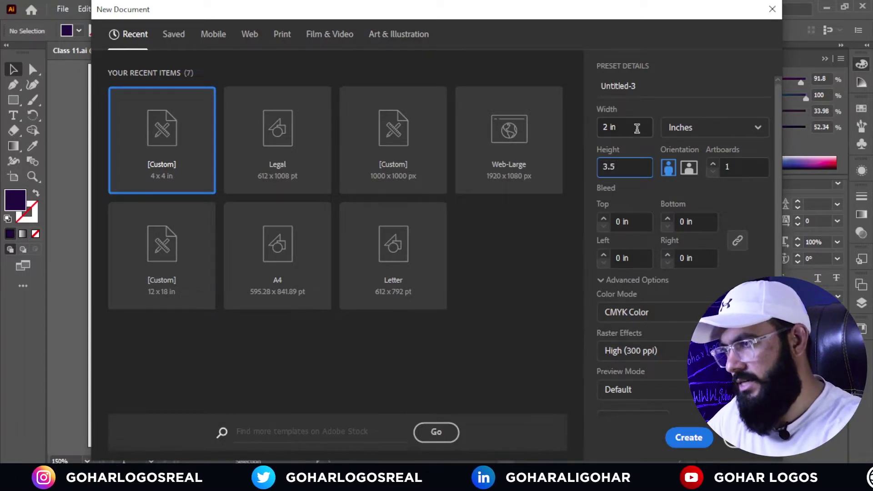
pyautogui.click(637, 128)
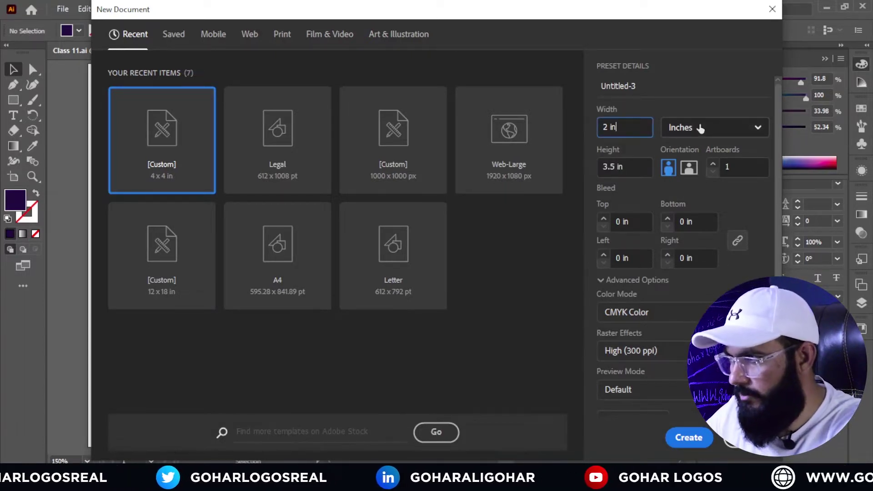
pyautogui.click(698, 145)
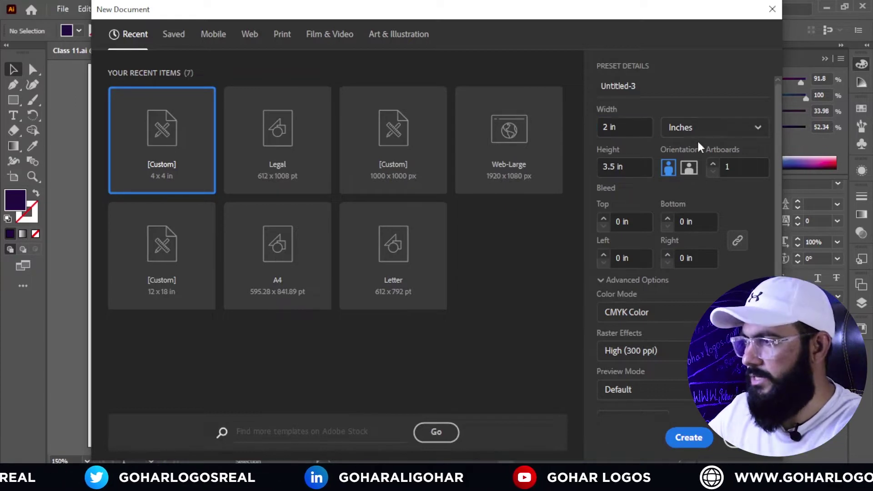
# Step: Give the new document 2 artboards and a 0.125 in bleed on all sides, and create it
pyautogui.click(713, 166)
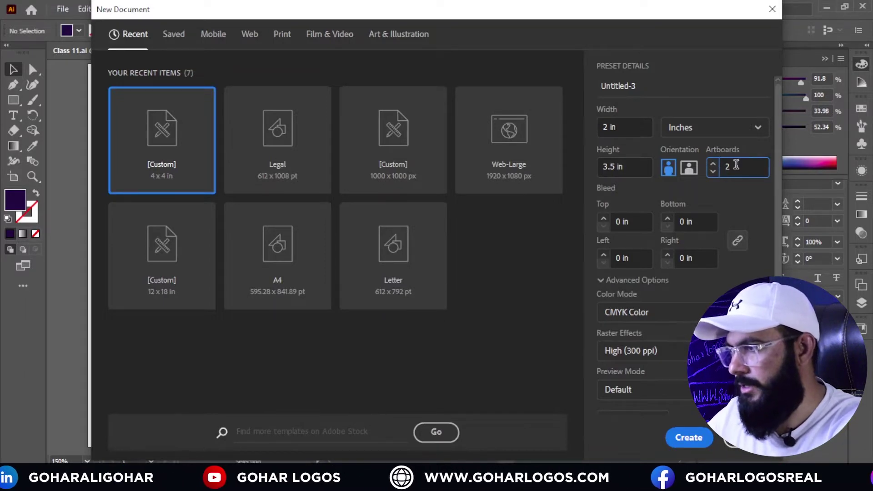
pyautogui.click(604, 219)
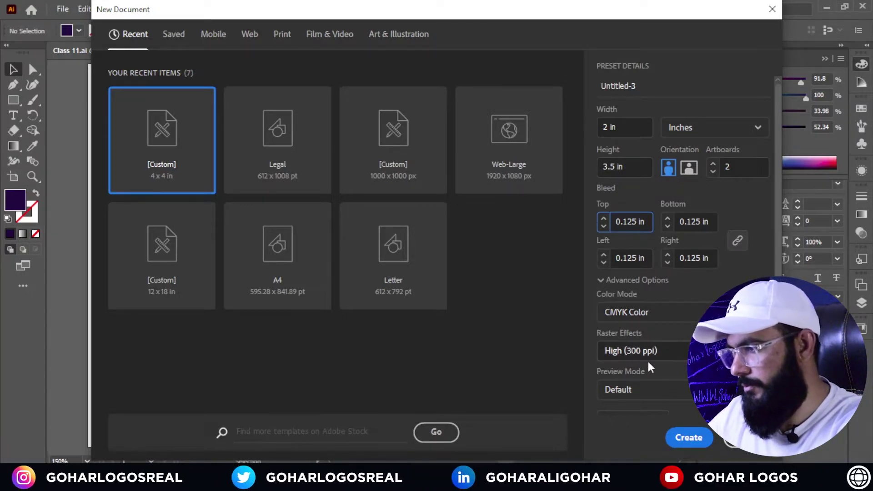
pyautogui.click(682, 439)
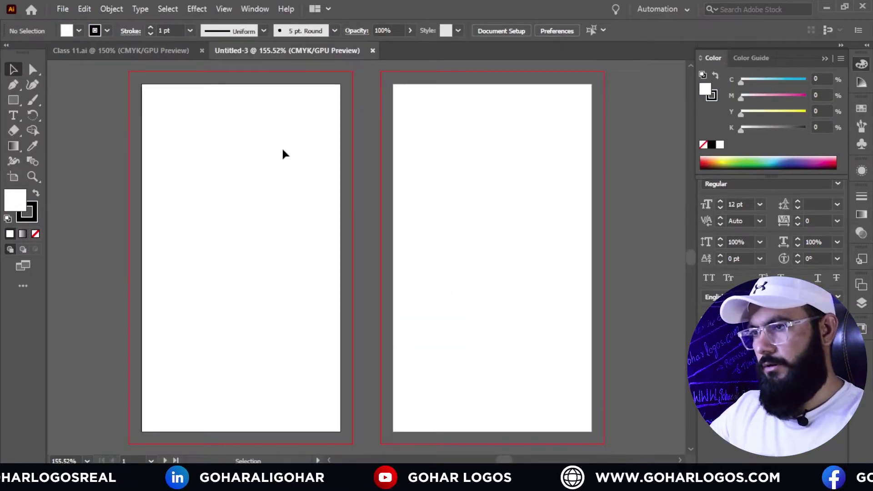
pyautogui.hotkey('ctrl', '1')
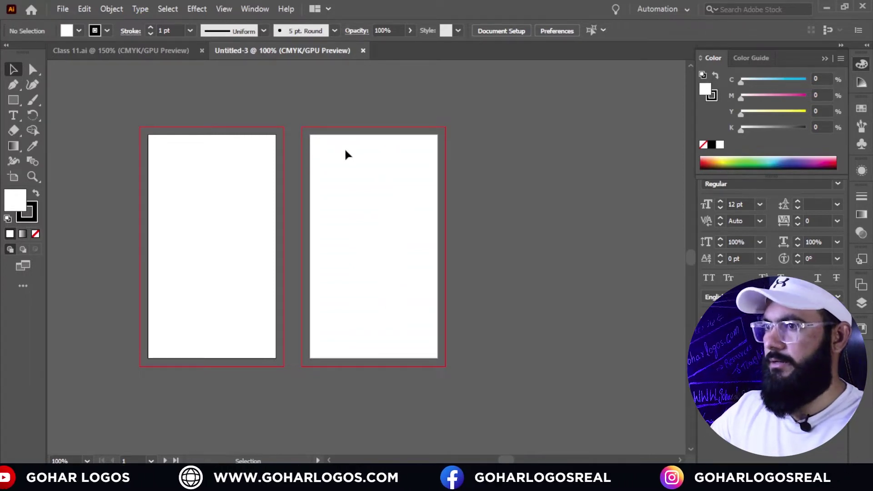
# Step: Copy the entire hangtag brief from Class 11.ai into the new document and place it beside the first artboard, outside the bleed
pyautogui.click(173, 53)
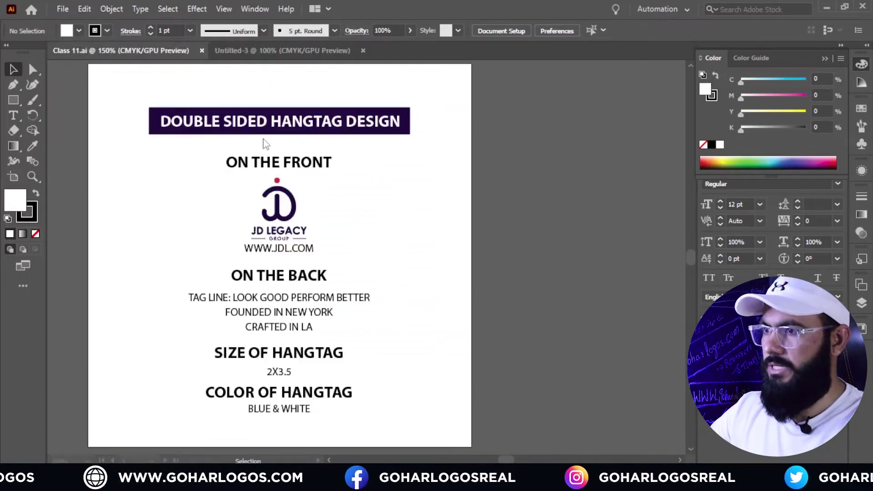
pyautogui.scroll(-2, 400, 164)
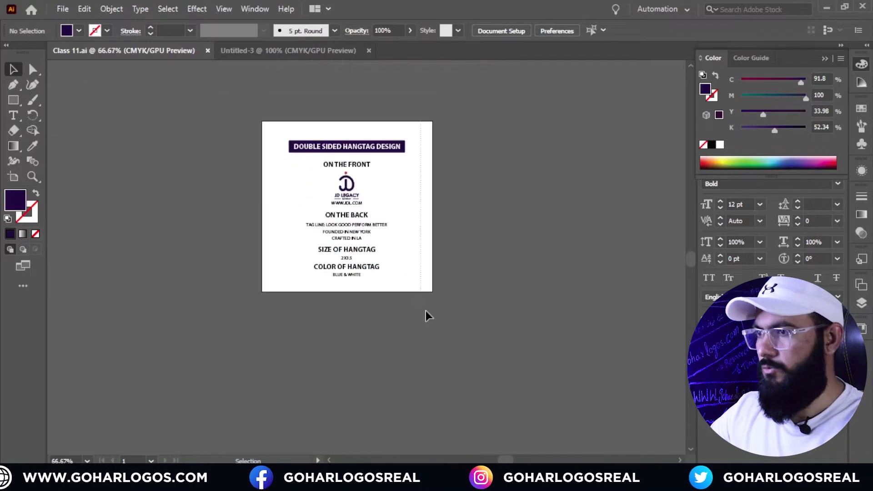
pyautogui.hotkey('ctrl', 'a')
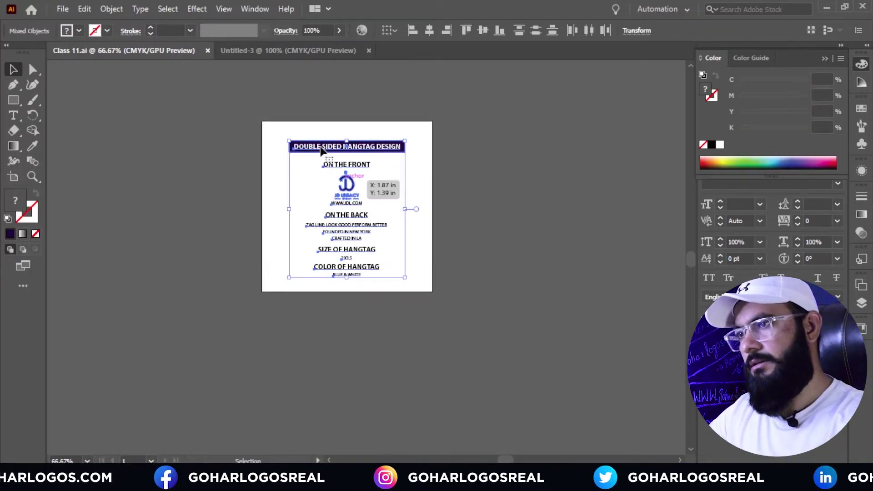
pyautogui.click(283, 52)
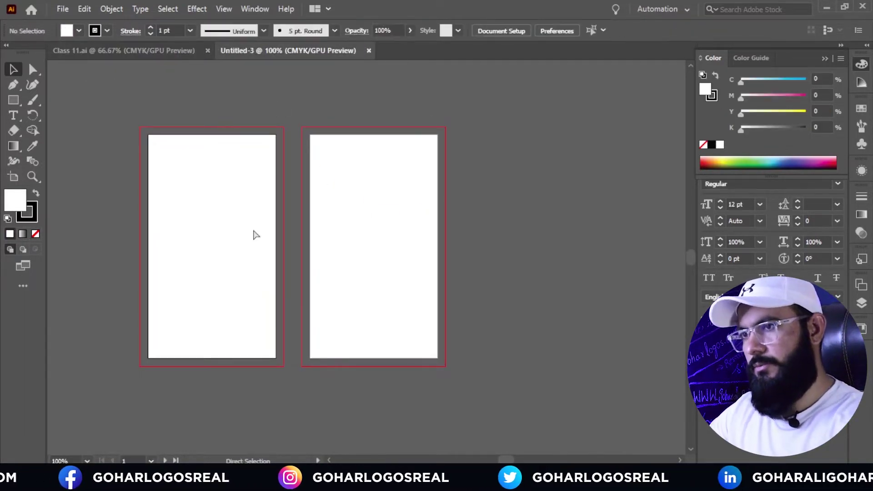
pyautogui.hotkey('ctrl', 'v')
pyautogui.hotkey('ctrl', '-')
pyautogui.moveTo(412, 186); pyautogui.dragTo(164, 180)
pyautogui.click(171, 154)
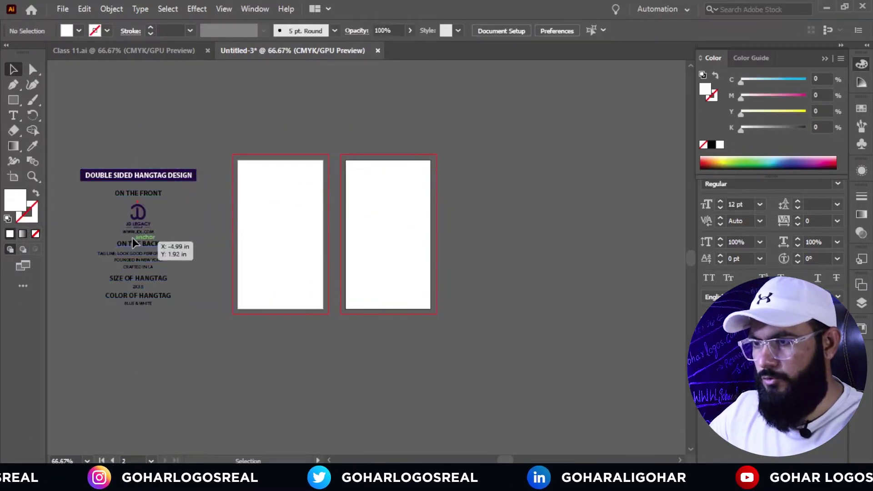
# Step: Create a 2 x 3.5 in rectangle with the Rectangle tool, starting from a point on the first artboard
pyautogui.scroll(1, 133, 242)
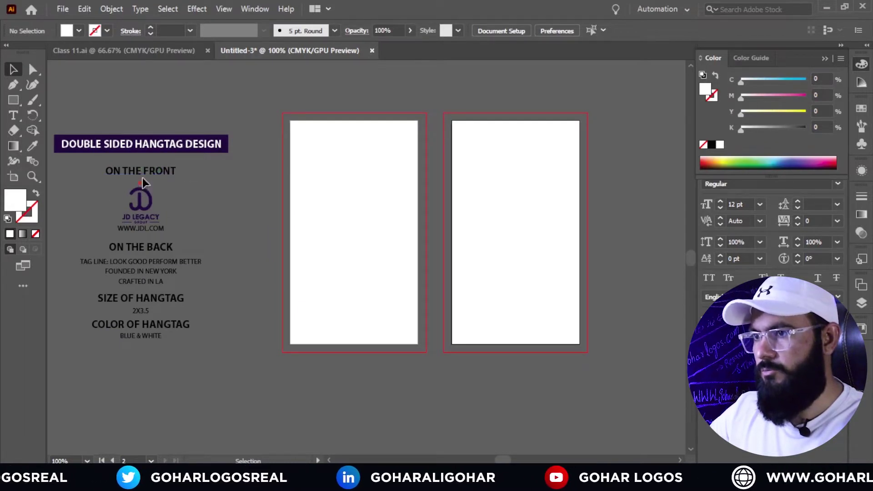
pyautogui.click(394, 232)
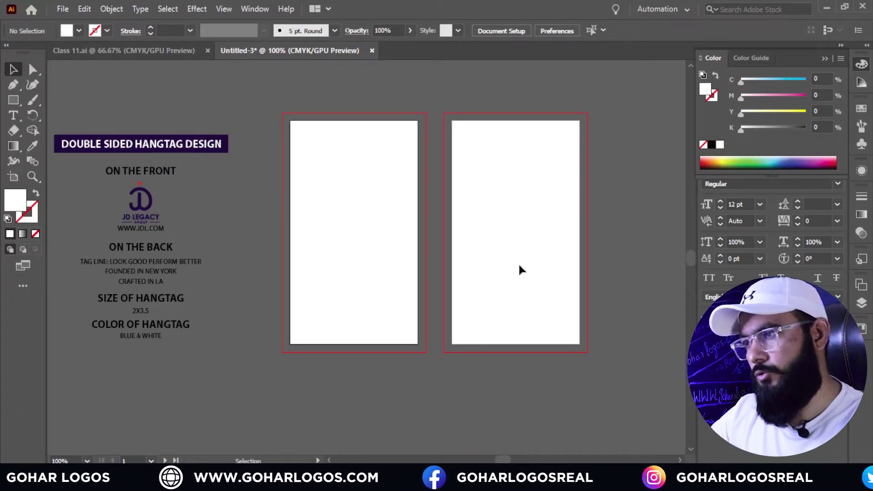
pyautogui.scroll(1, 361, 273)
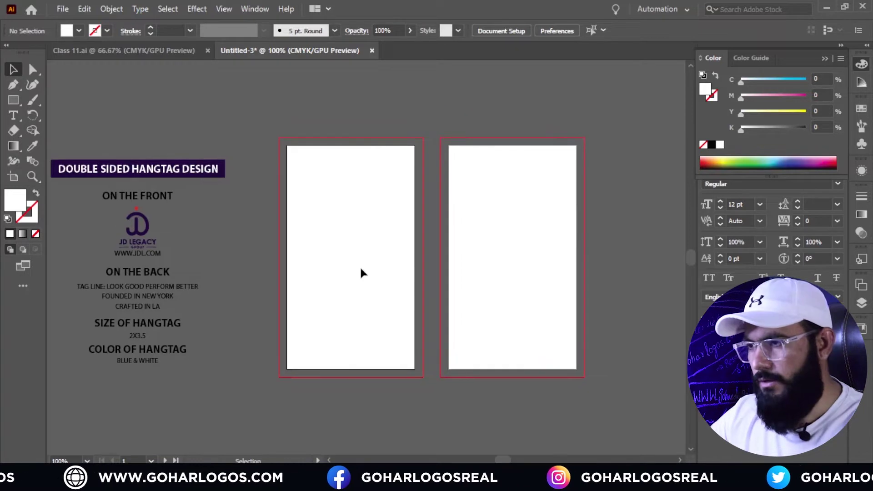
pyautogui.click(14, 100)
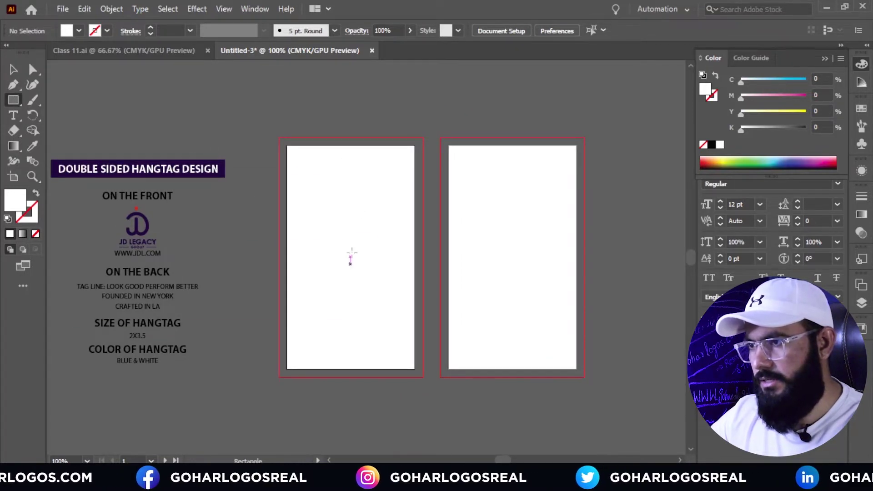
pyautogui.click(346, 209)
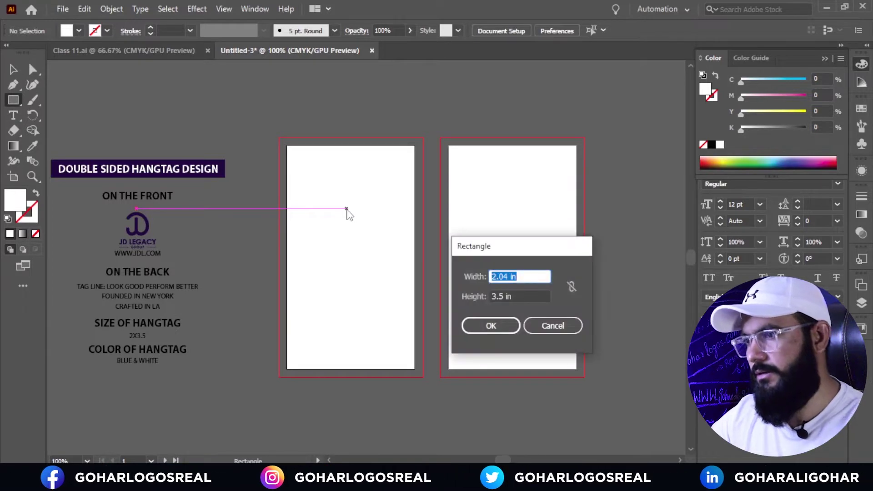
pyautogui.write('2')
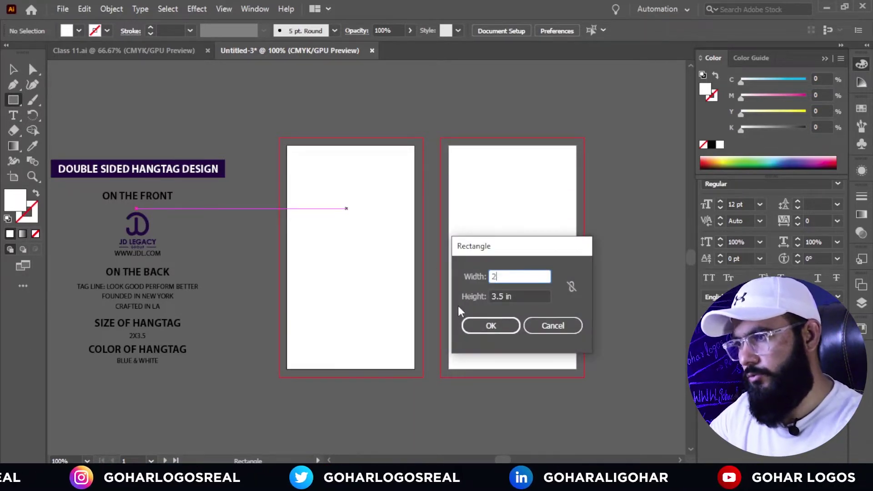
pyautogui.click(486, 330)
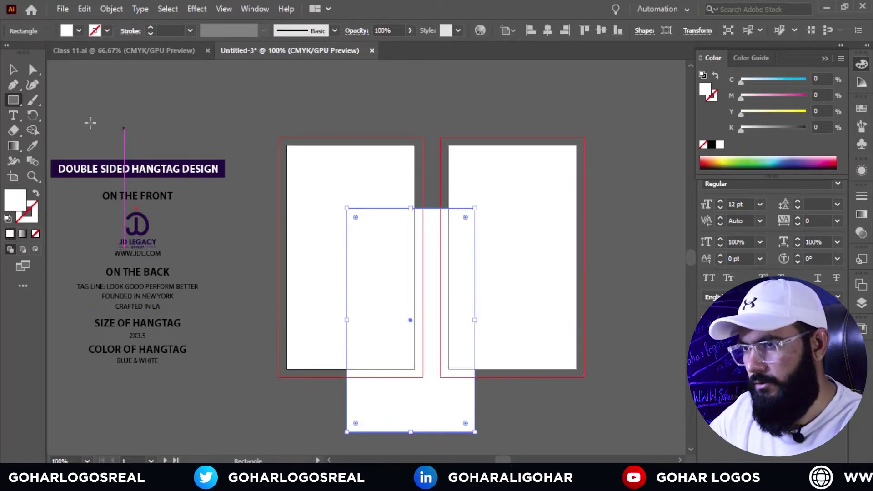
# Step: Center the white rectangle horizontally and vertically on the first artboard
pyautogui.click(14, 72)
pyautogui.click(350, 172)
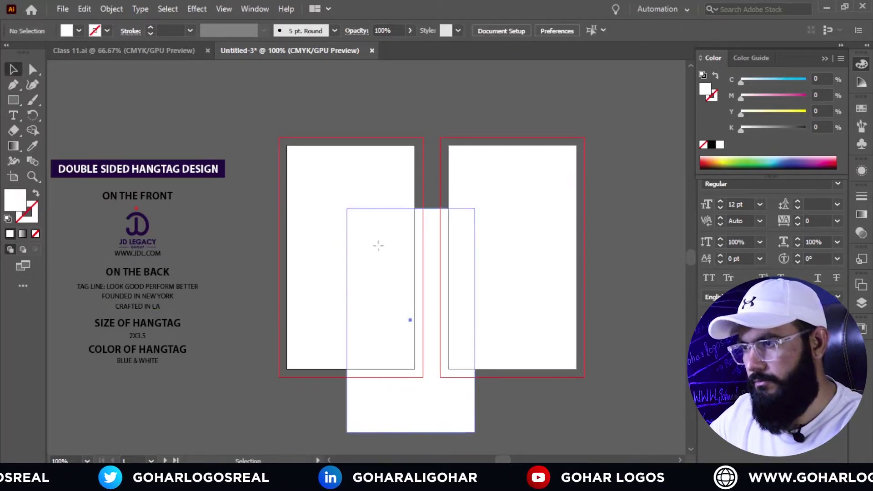
pyautogui.click(375, 244)
pyautogui.click(551, 34)
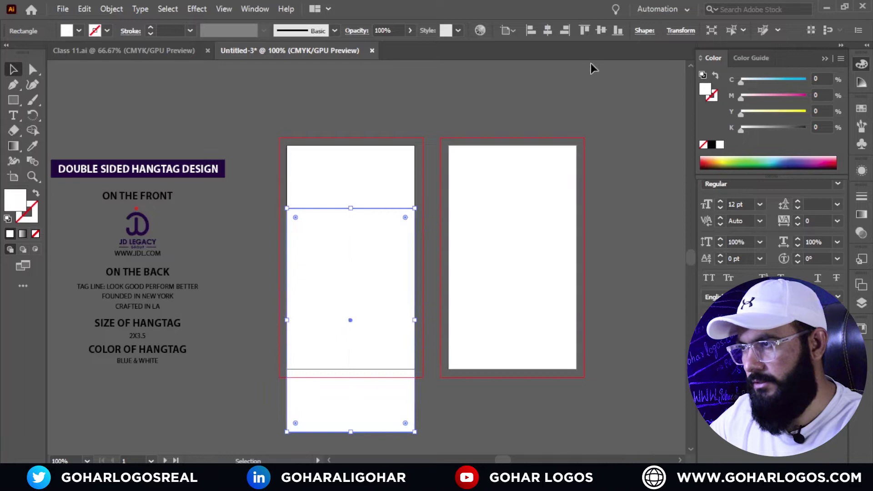
pyautogui.click(600, 30)
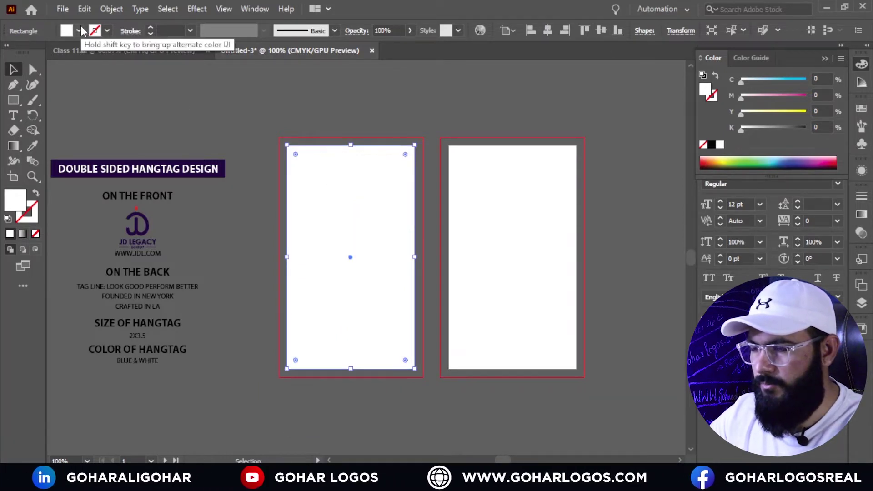
pyautogui.click(202, 124)
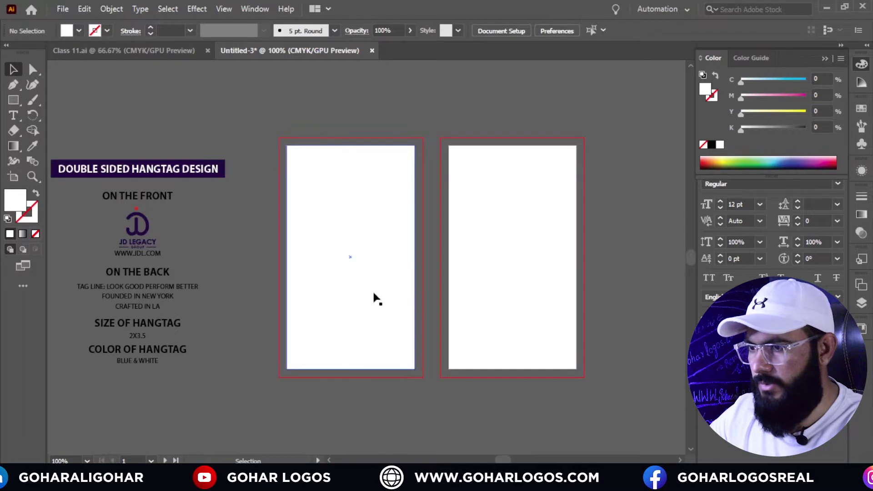
# Step: Give the rectangle on the first artboard a blue stroke with colour #39398e
pyautogui.click(355, 253)
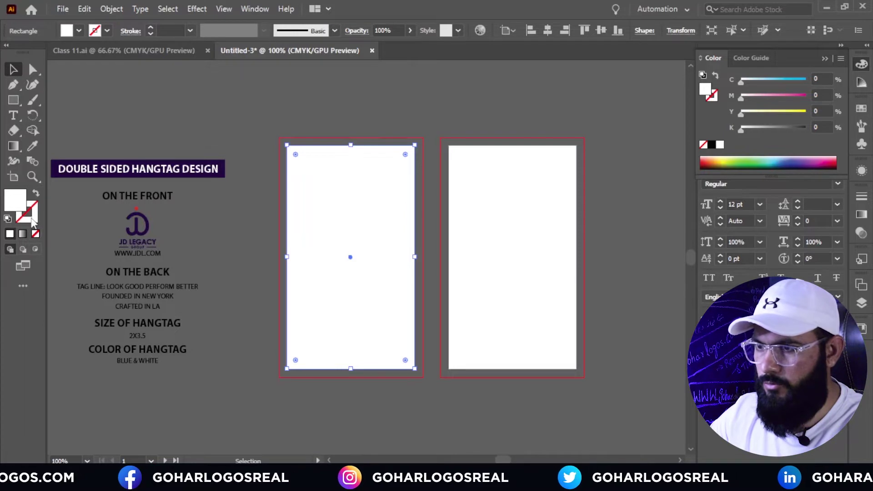
pyautogui.click(31, 210)
pyautogui.doubleClick(31, 211)
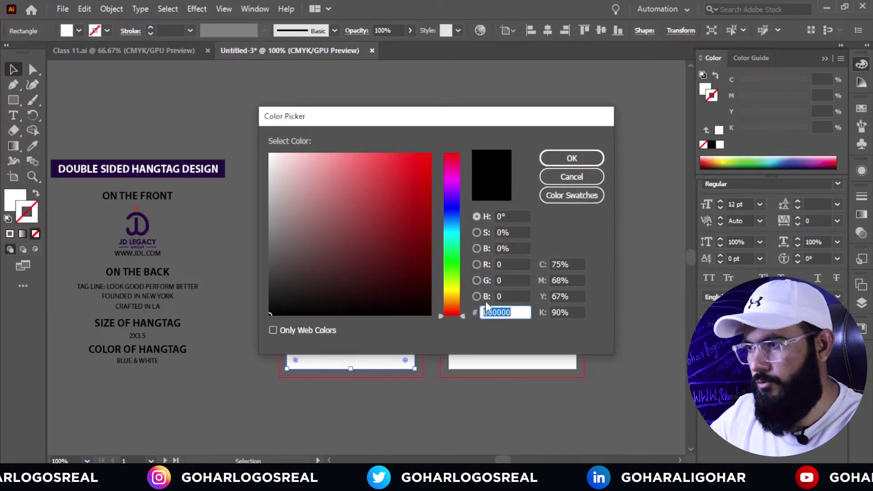
pyautogui.click(452, 214)
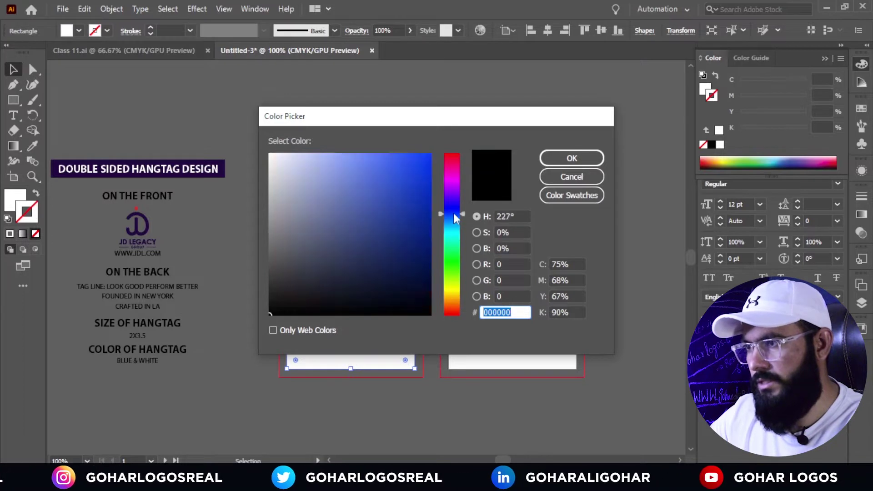
pyautogui.click(456, 206)
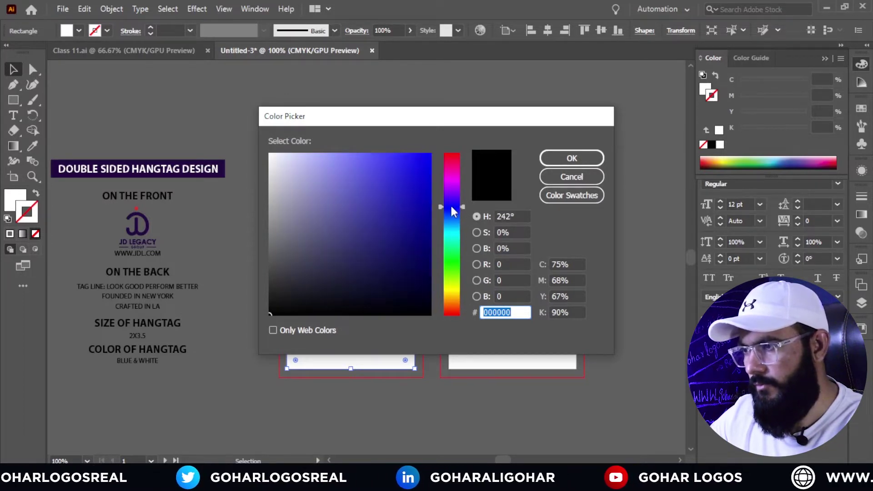
pyautogui.click(366, 224)
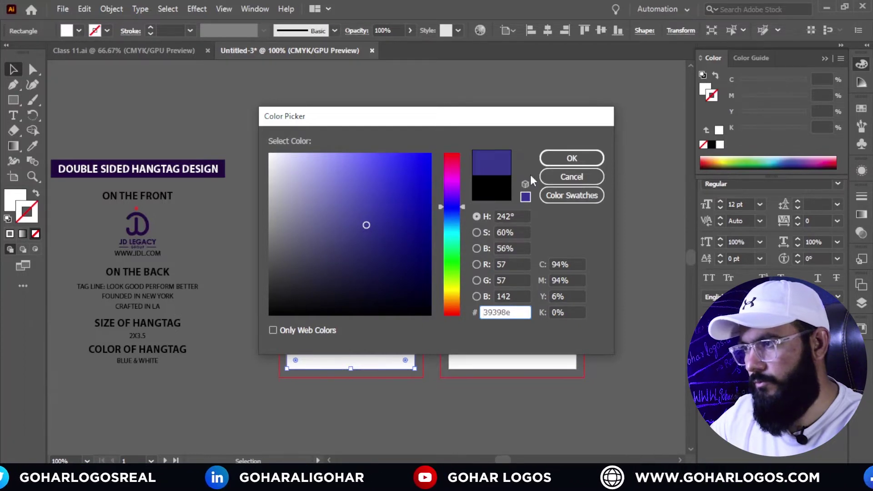
pyautogui.click(571, 157)
pyautogui.click(247, 110)
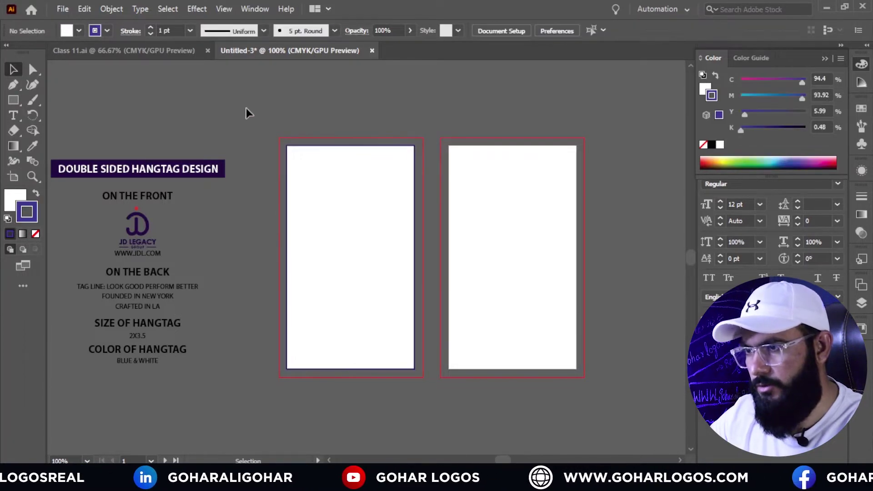
# Step: Match the first artboard rectangle's stroke to the brief's title bar, using its fill colour code #220b3f
pyautogui.click(222, 169)
pyautogui.click(18, 204)
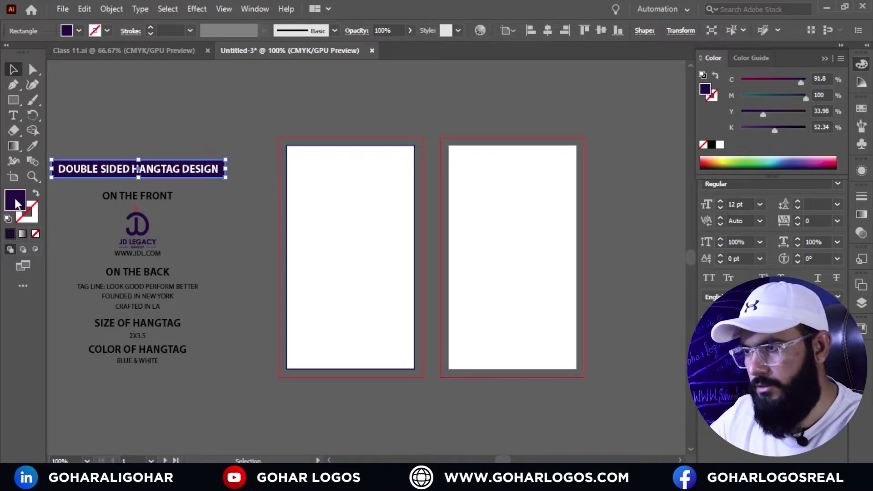
pyautogui.doubleClick(18, 204)
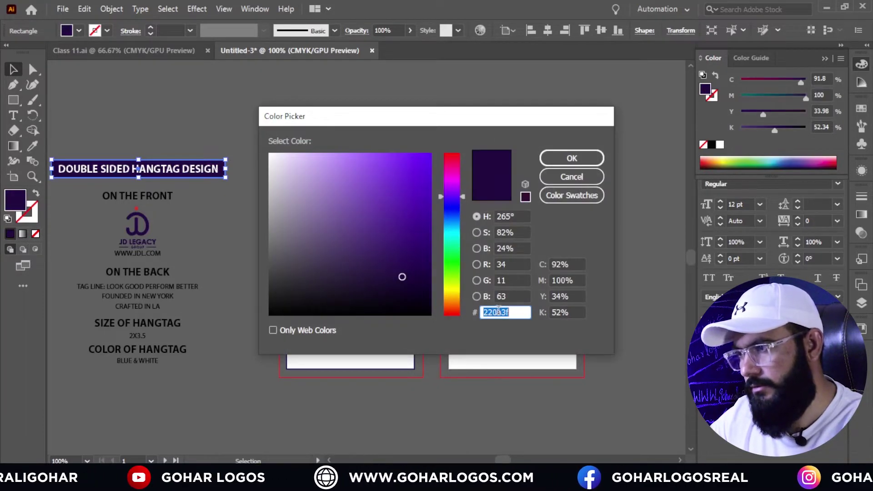
pyautogui.rightClick(499, 310)
pyautogui.click(530, 178)
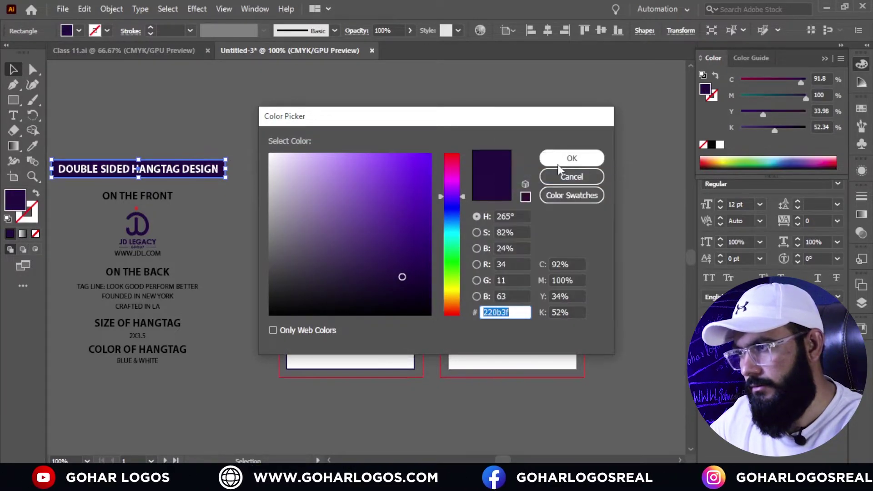
pyautogui.click(569, 156)
pyautogui.click(310, 216)
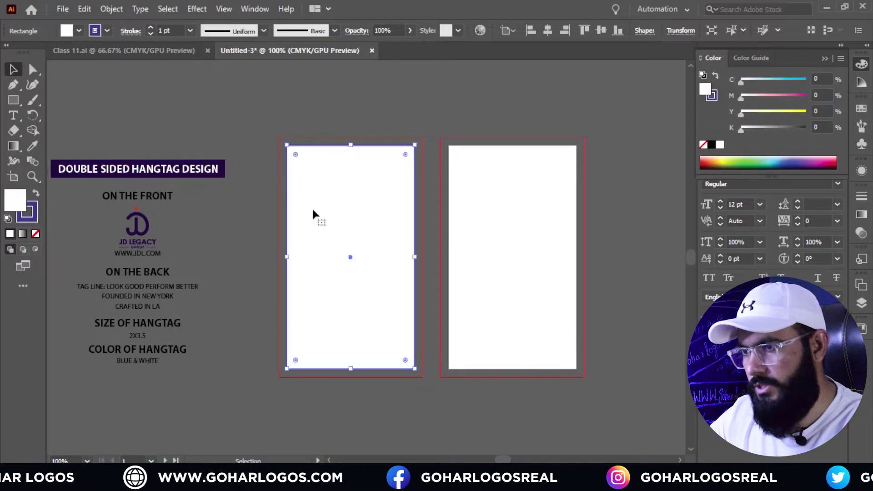
pyautogui.click(27, 218)
pyautogui.doubleClick(27, 218)
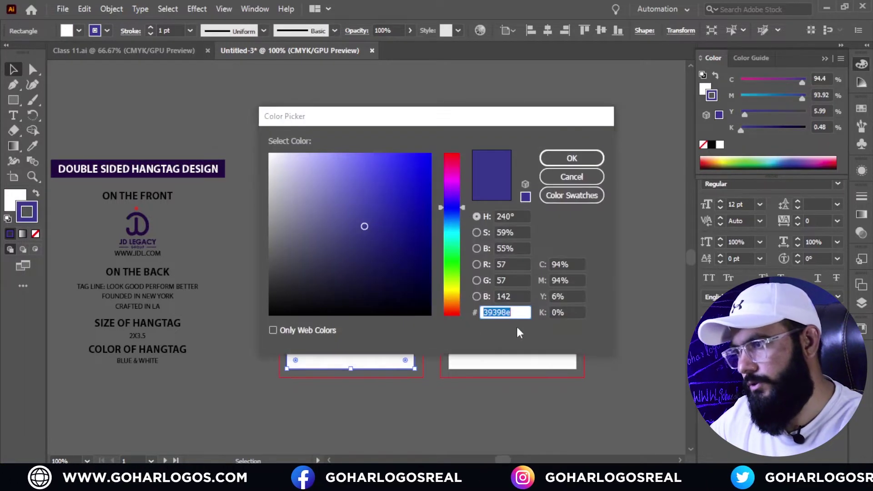
pyautogui.hotkey('ctrl', 'v')
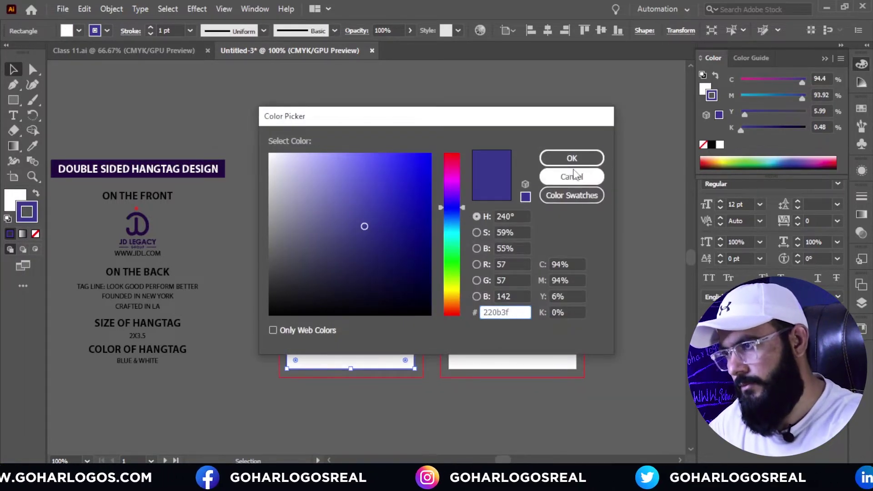
pyautogui.click(572, 157)
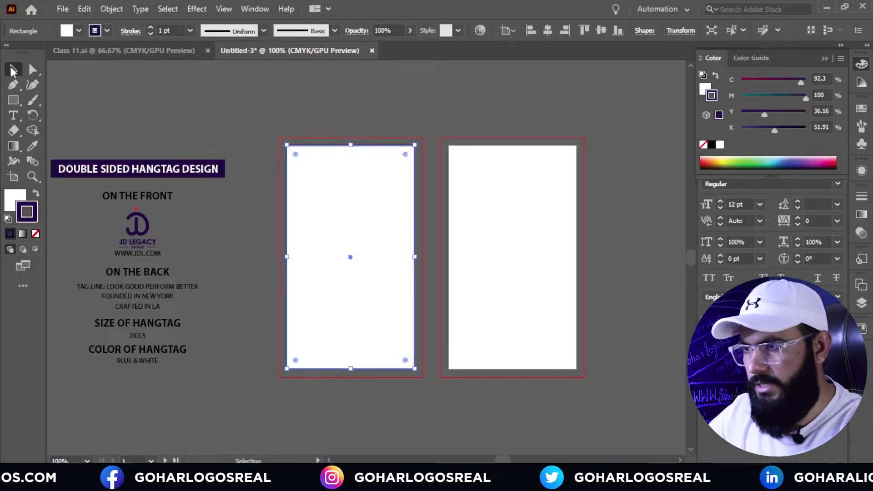
# Step: Set the rectangle's stroke weight to 9 pt and align the stroke to the inside of its edge
pyautogui.click(150, 27)
pyautogui.click(150, 27)
pyautogui.click(150, 27)
pyautogui.click(150, 27)
pyautogui.click(150, 27)
pyautogui.click(149, 27)
pyautogui.click(149, 27)
pyautogui.click(149, 27)
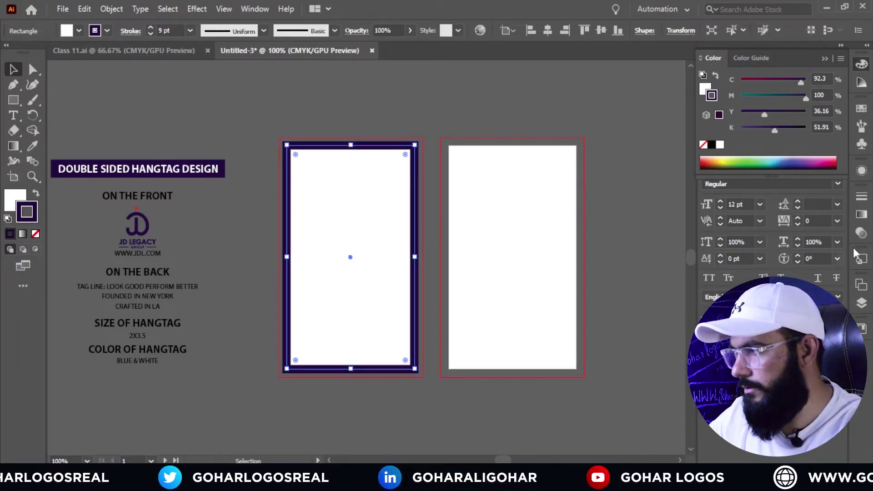
pyautogui.click(862, 200)
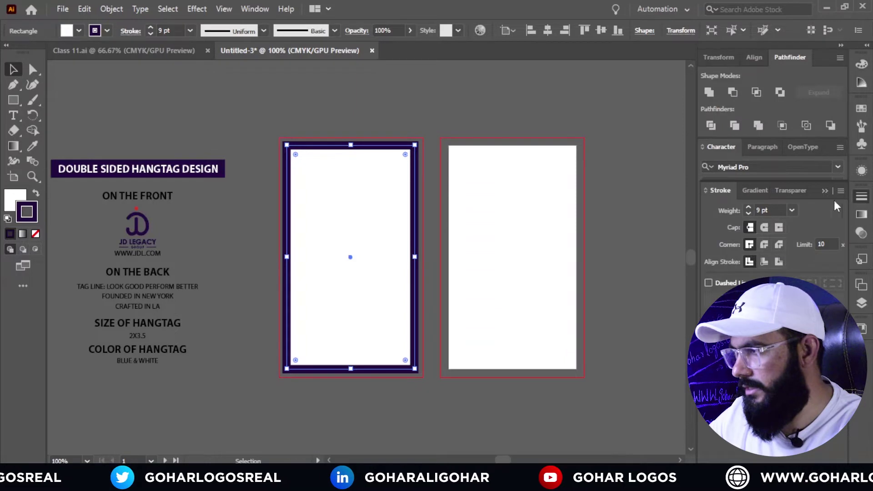
pyautogui.click(765, 261)
pyautogui.click(602, 200)
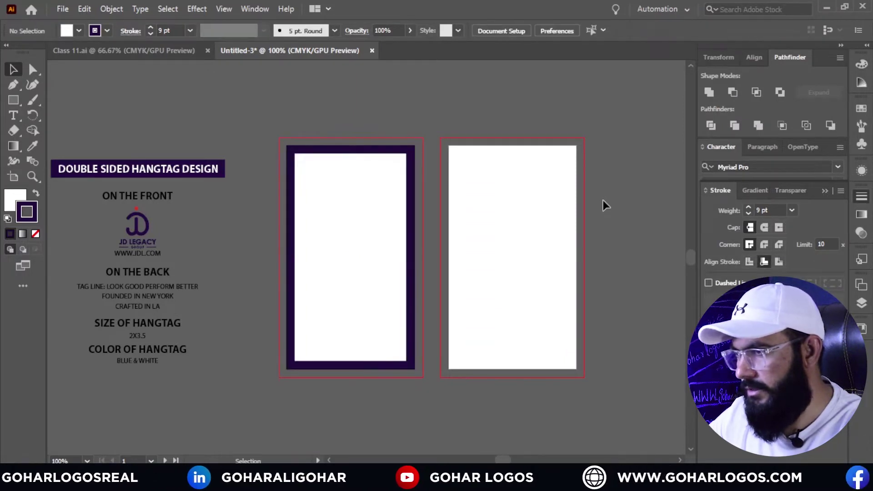
# Step: Reduce the stroke weight of the first artboard's rectangle to 6 pt
pyautogui.scroll(3, 419, 198)
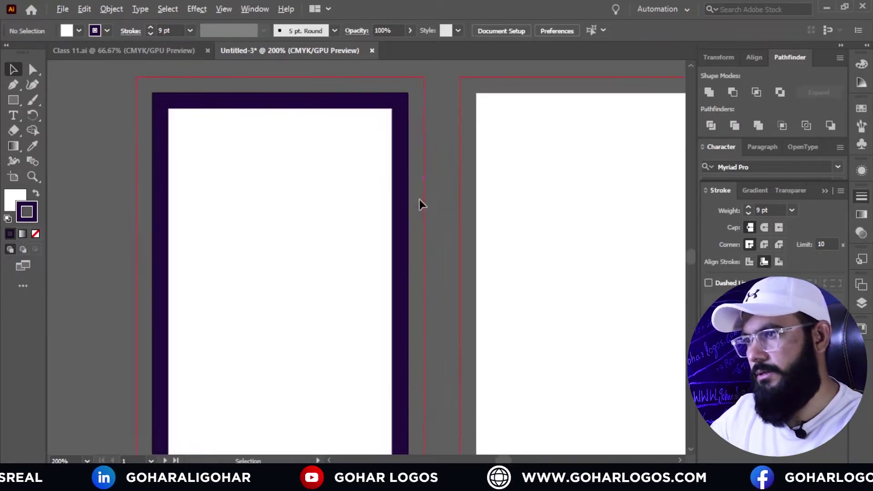
pyautogui.scroll(-3, 408, 142)
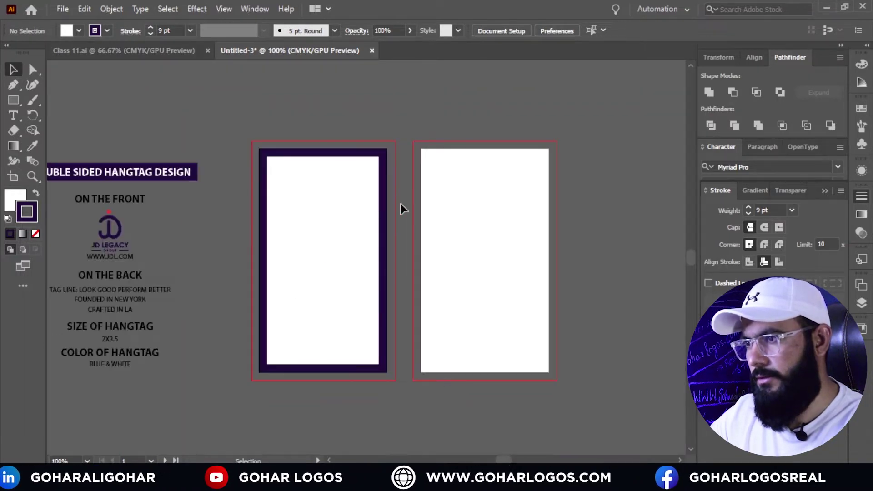
pyautogui.click(338, 230)
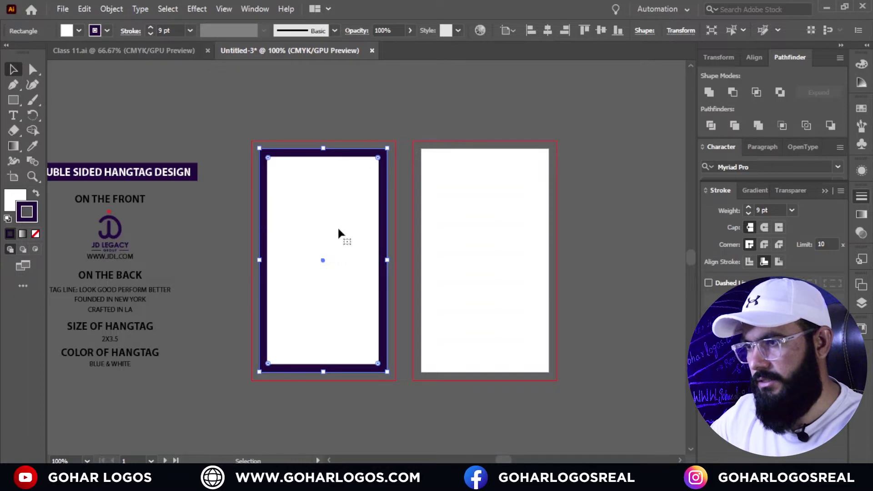
pyautogui.click(337, 106)
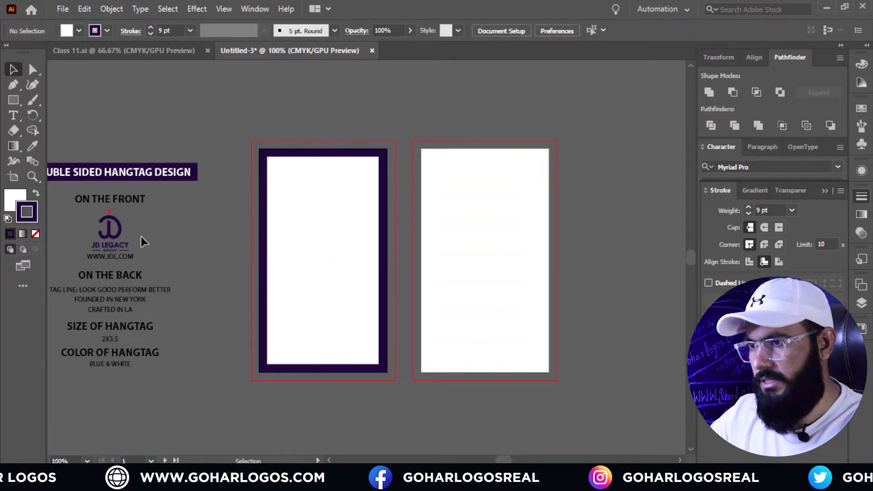
pyautogui.click(283, 239)
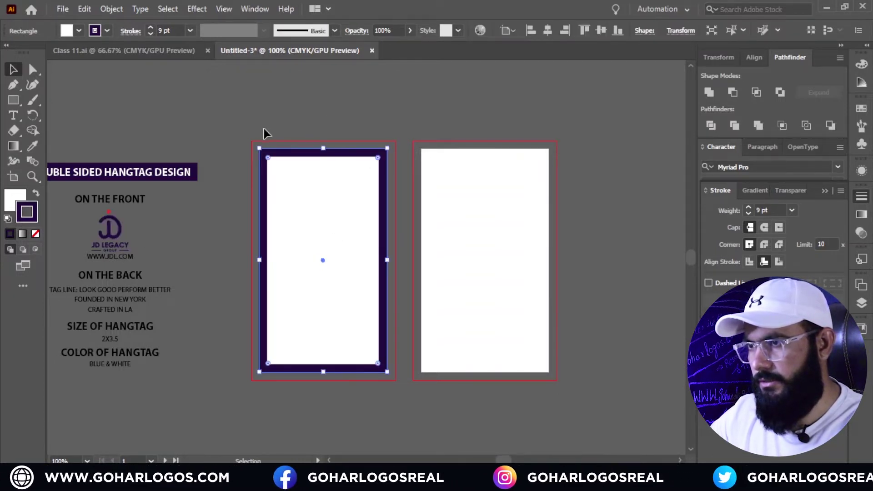
pyautogui.click(150, 33)
pyautogui.click(150, 34)
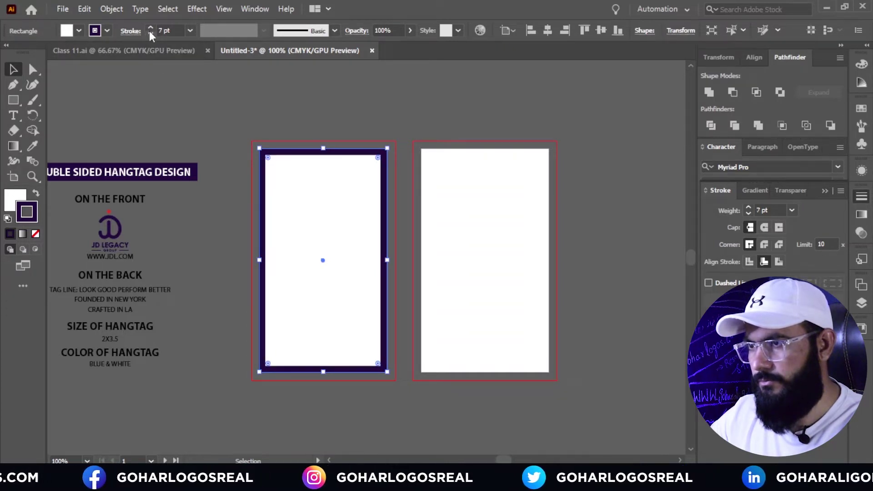
pyautogui.click(150, 33)
pyautogui.click(247, 106)
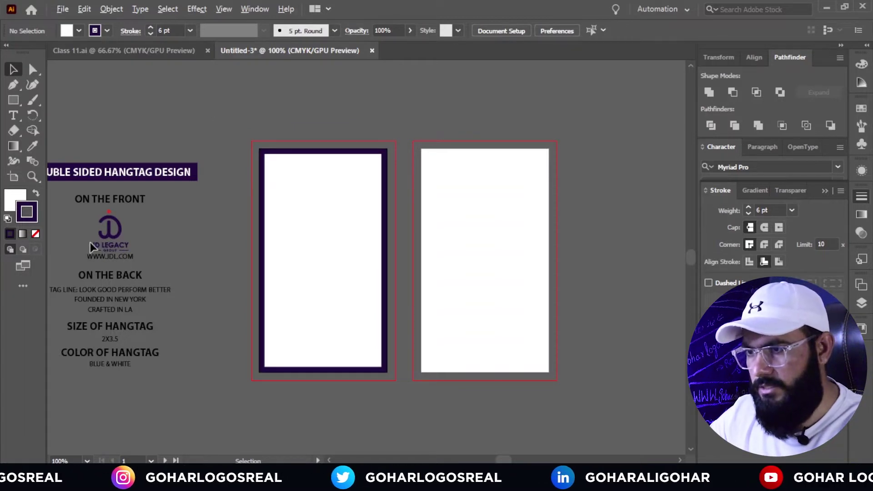
# Step: Place the JD Legacy Group logo from the brief, enlarged, on the first artboard and bring it to the front
pyautogui.keyDown('alt'); pyautogui.scroll(1, 91, 247); pyautogui.keyUp('alt')
pyautogui.moveTo(105, 237); pyautogui.dragTo(500, 299)
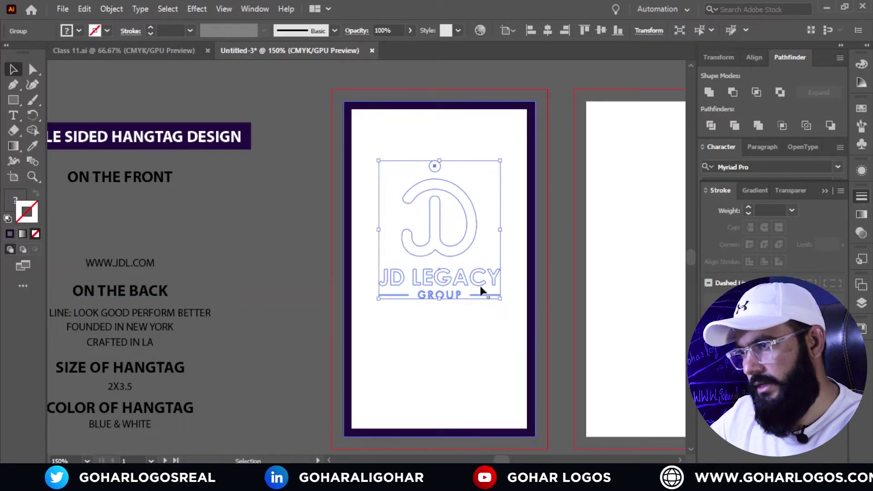
pyautogui.rightClick(465, 248)
pyautogui.moveTo(513, 181)
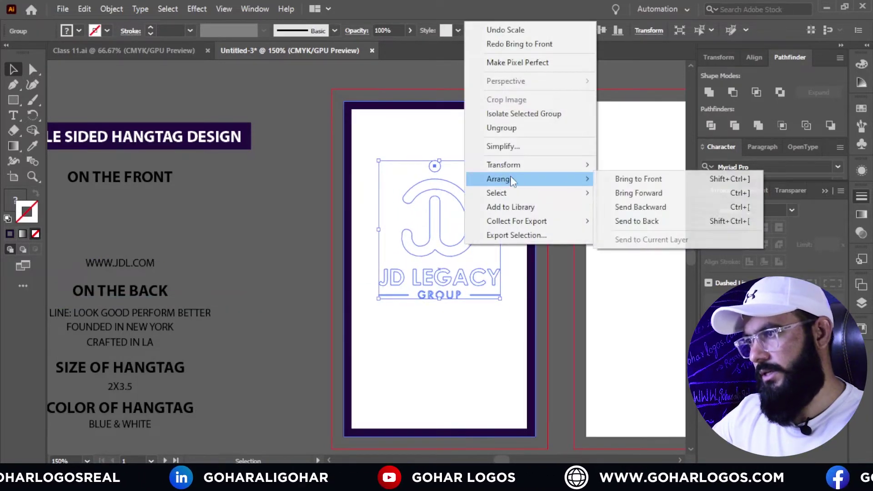
pyautogui.click(662, 181)
pyautogui.click(276, 239)
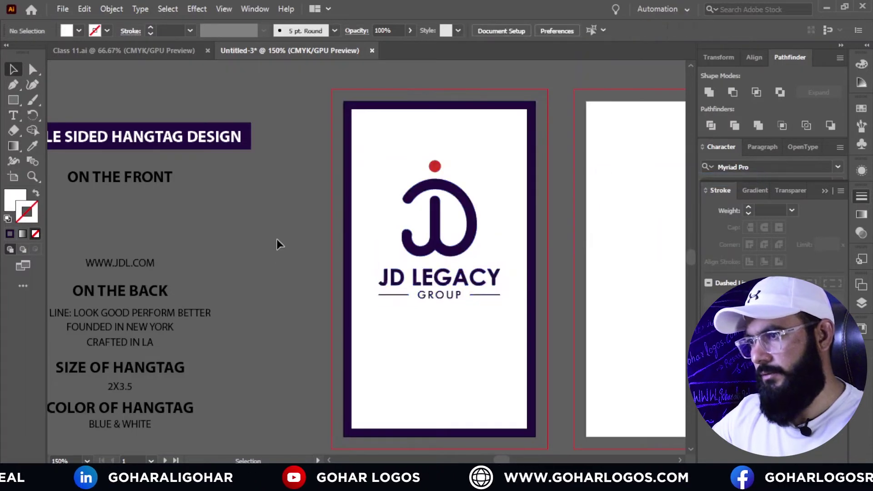
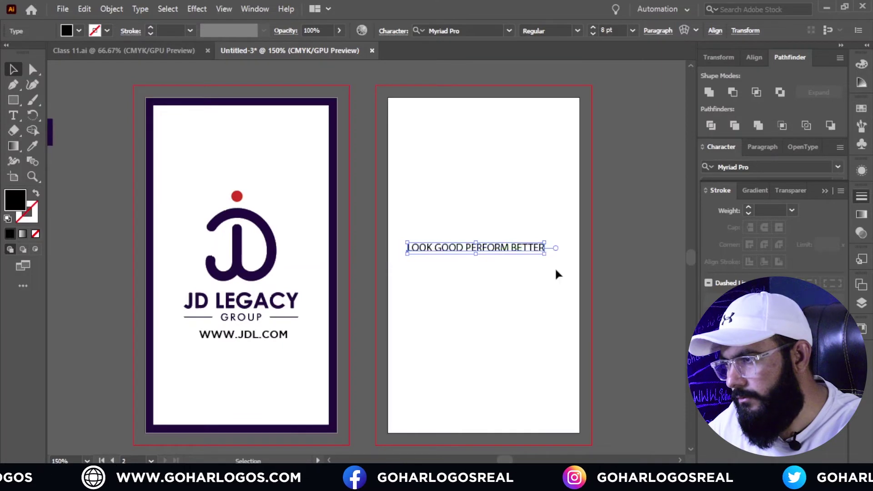
# Step: Move the FOUNDED IN NEW YORK and CRAFTED IN LA lines from the brief onto the second artboard, below the tagline
pyautogui.click(635, 270)
pyautogui.scroll(-1, 481, 270)
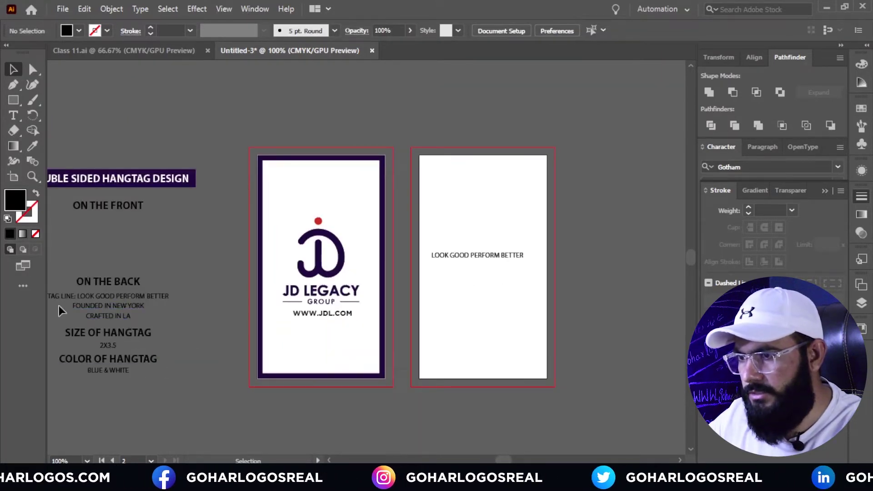
pyautogui.moveTo(124, 308); pyautogui.dragTo(493, 320)
pyautogui.click(612, 306)
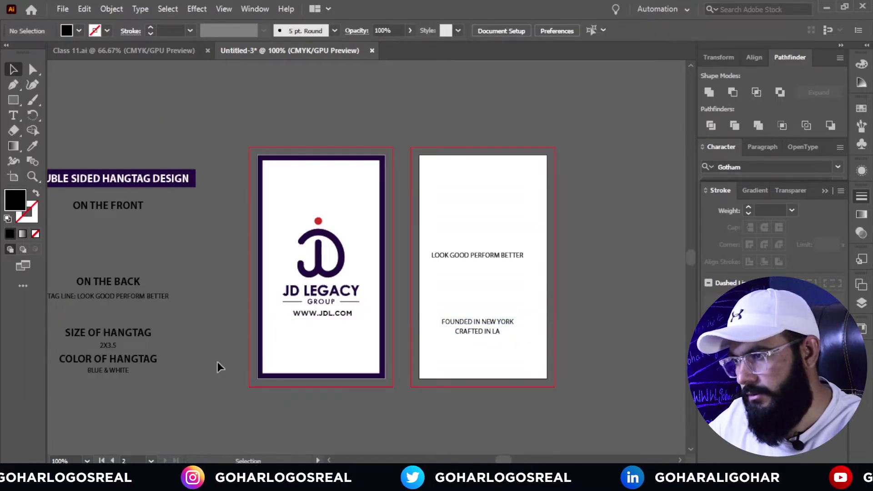
# Step: Duplicate the first artboard's bordered rectangle onto the second artboard, aligned with the artboard edges
pyautogui.scroll(1, 542, 321)
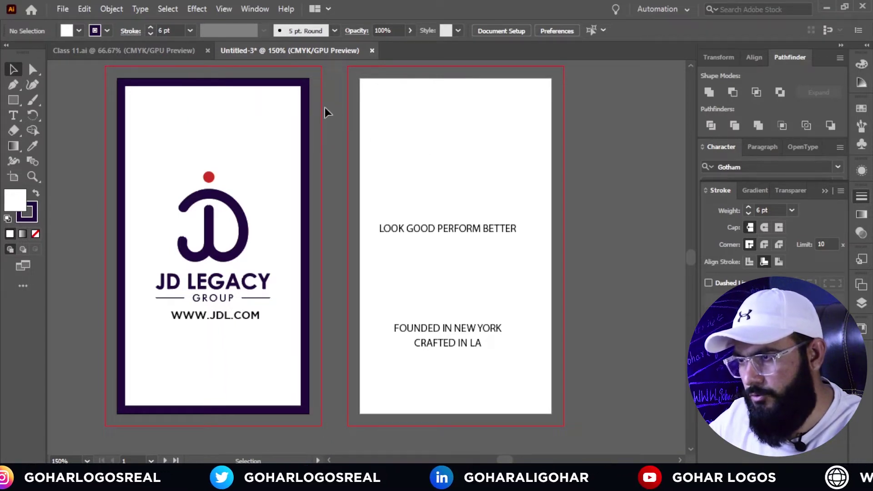
pyautogui.moveTo(324, 108); pyautogui.dragTo(483, 155)
pyautogui.click(590, 146)
pyautogui.click(513, 129)
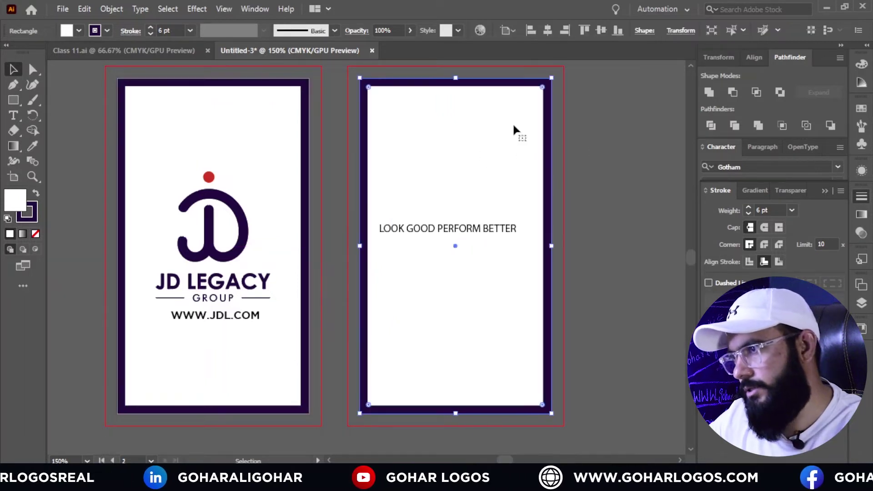
pyautogui.click(623, 143)
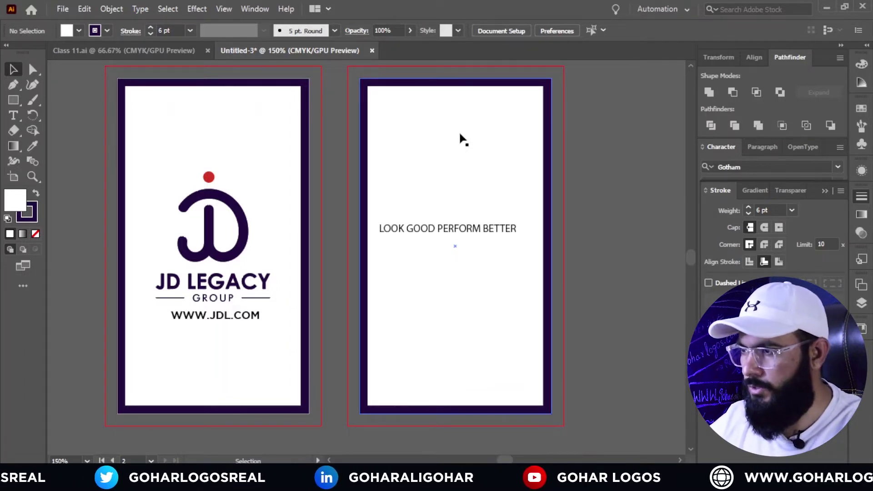
# Step: Shift the LOOK GOOD PERFORM BETTER tagline slightly right and send the second artboard's rectangle behind the text
pyautogui.moveTo(481, 230); pyautogui.dragTo(490, 230)
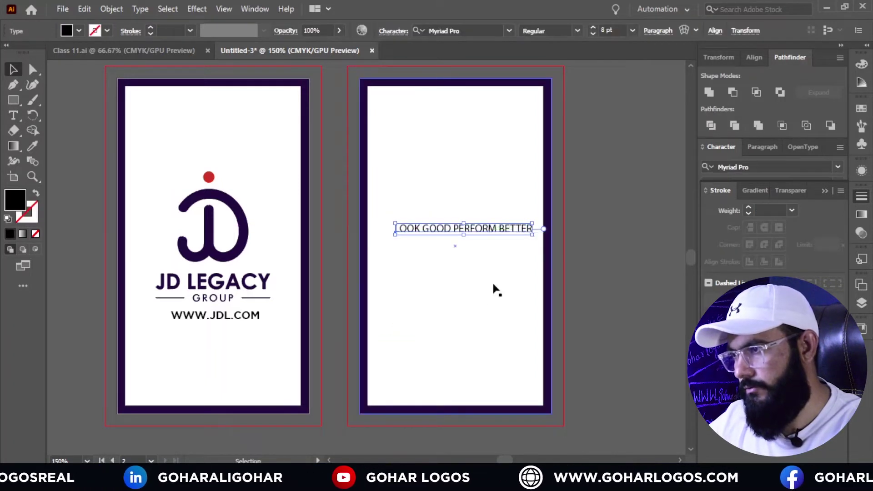
pyautogui.click(483, 200)
pyautogui.rightClick(514, 184)
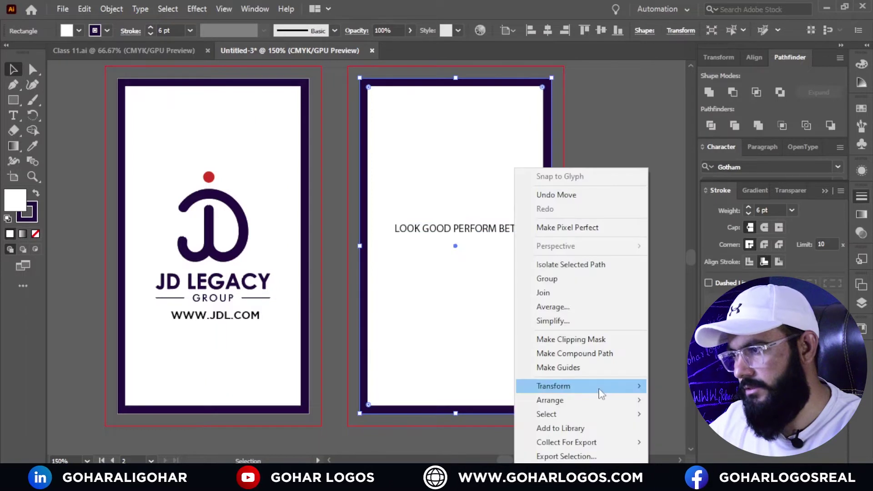
pyautogui.click(671, 442)
pyautogui.hotkey('ctrl', 'shift', 'a')
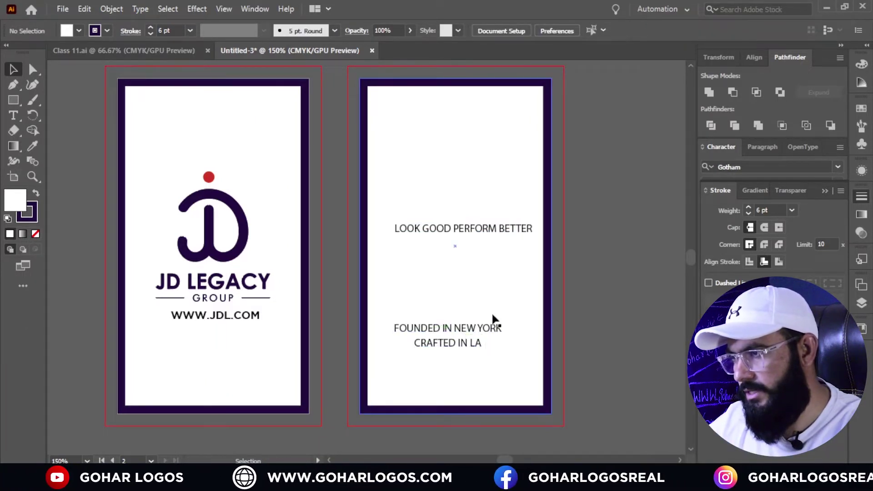
# Step: Lock the bordered rectangles on both artboards
pyautogui.moveTo(557, 127); pyautogui.dragTo(260, 132)
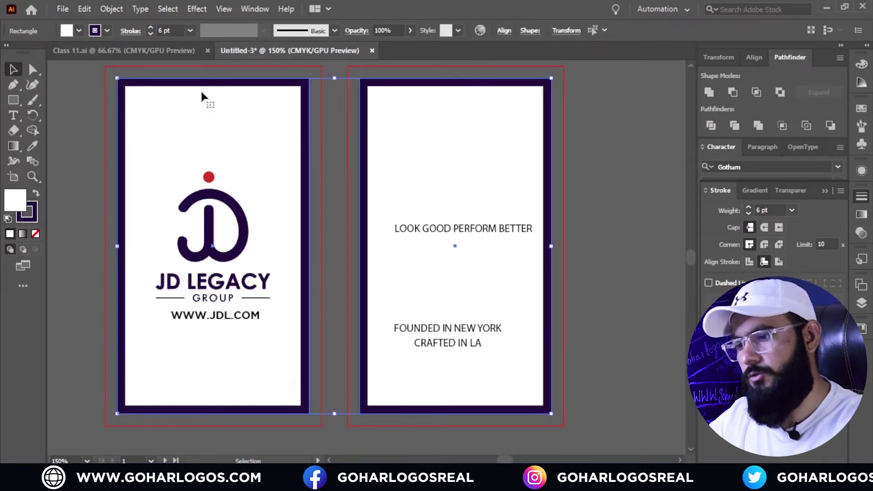
pyautogui.press('a')
pyautogui.press('v')
pyautogui.hotkey('ctrl', 'shift', 'a')
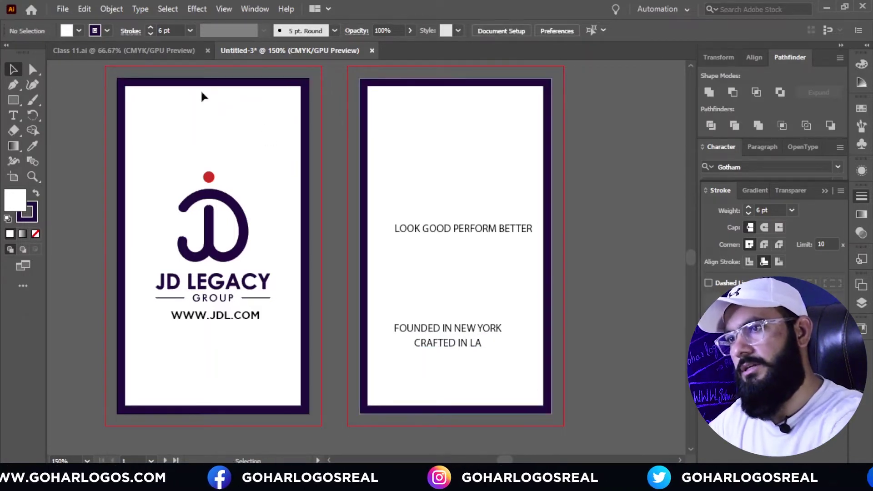
pyautogui.click(410, 130)
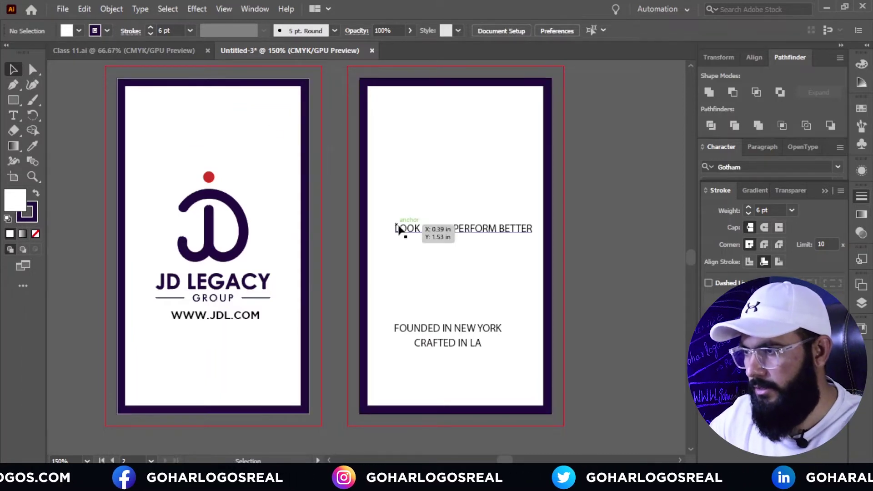
pyautogui.hscroll(-3, 328, 329)
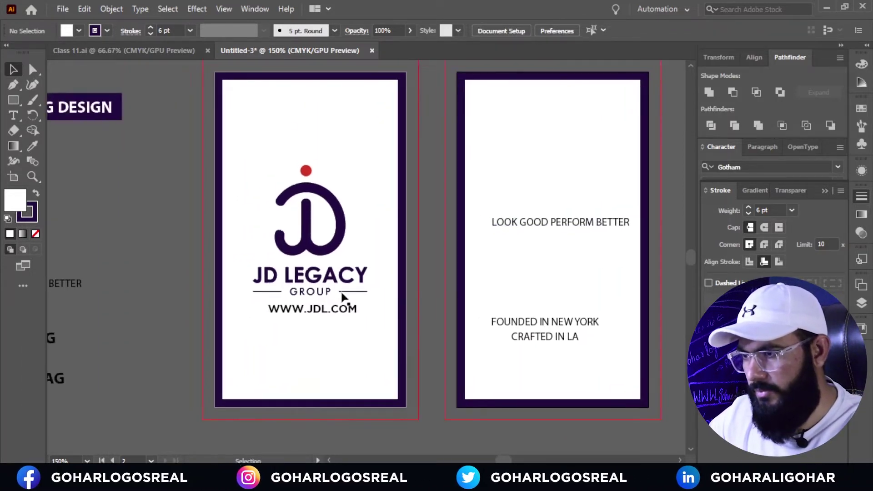
pyautogui.scroll(1, 299, 309)
pyautogui.scroll(1, 300, 309)
pyautogui.click(301, 314)
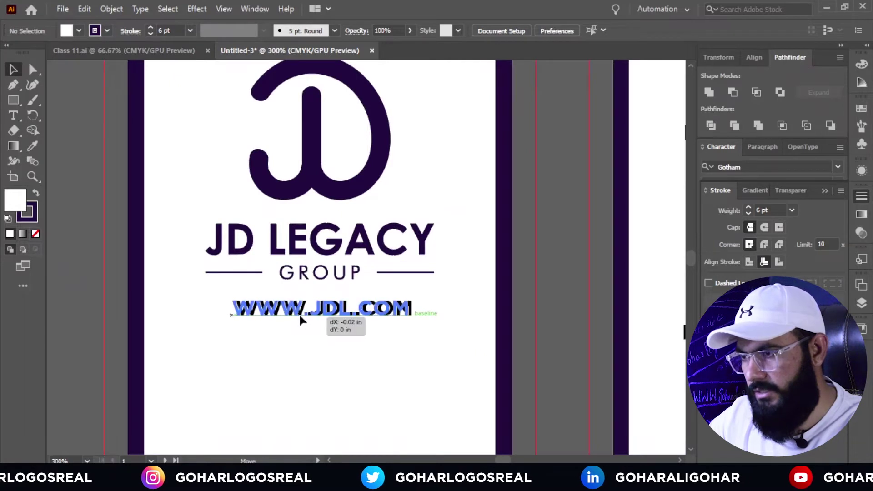
pyautogui.scroll(-1, 324, 364)
pyautogui.click(318, 355)
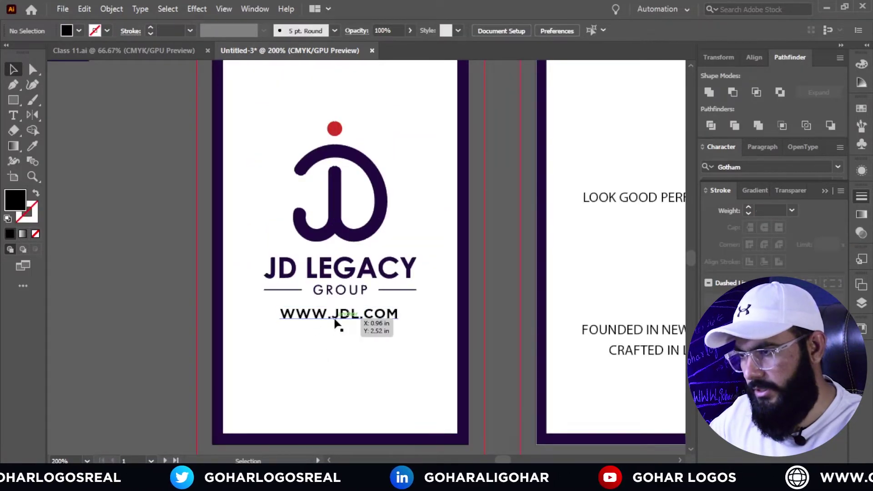
pyautogui.click(336, 321)
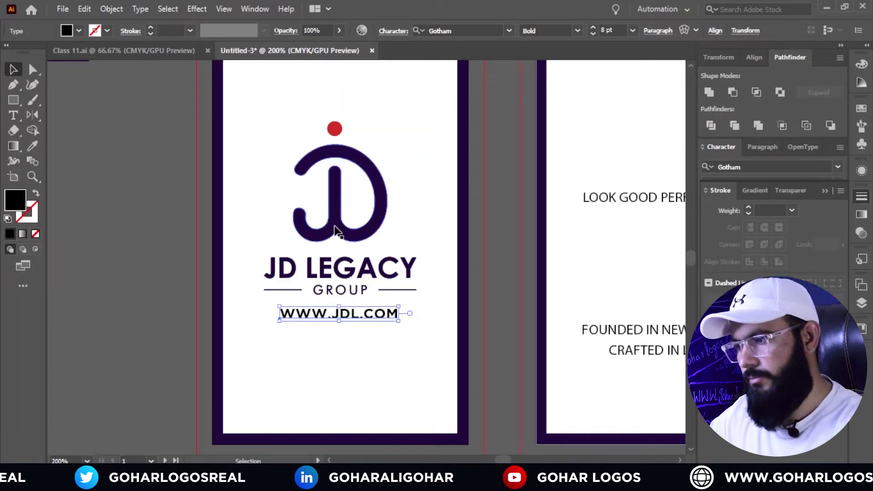
pyautogui.press('i')
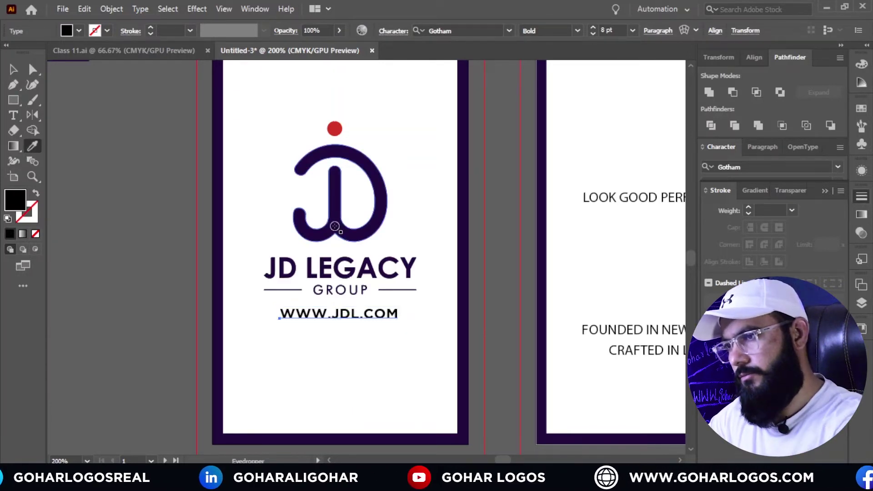
pyautogui.click(335, 226)
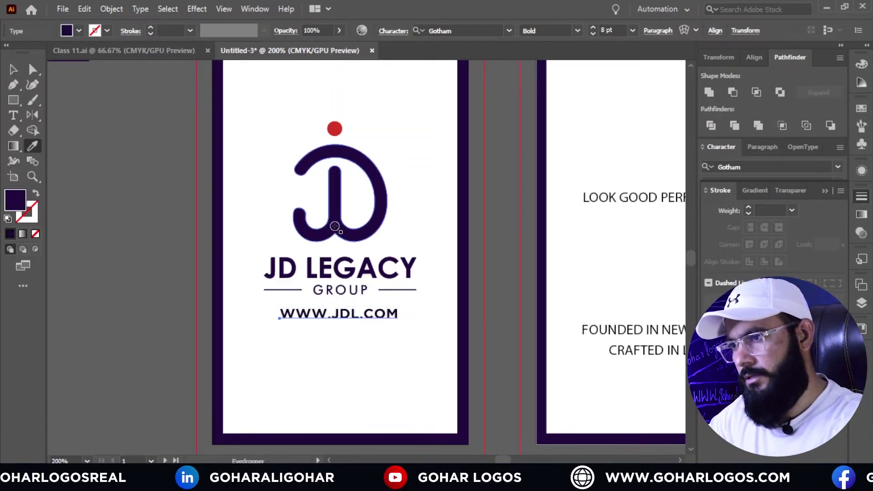
pyautogui.press('v')
pyautogui.click(367, 372)
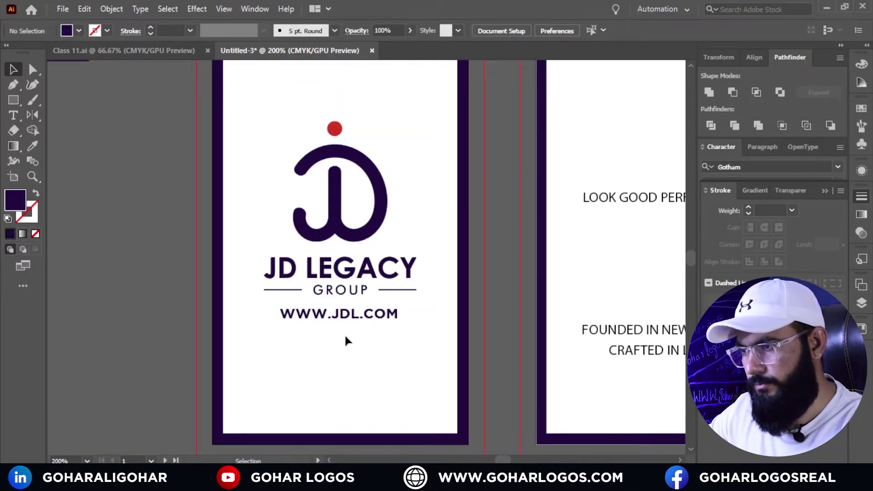
pyautogui.scroll(-1, 346, 339)
pyautogui.scroll(1, 345, 338)
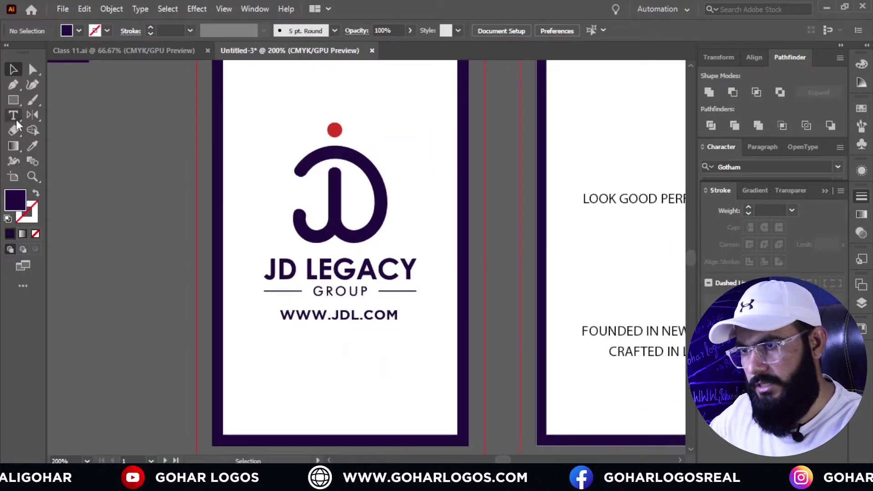
pyautogui.click(14, 100)
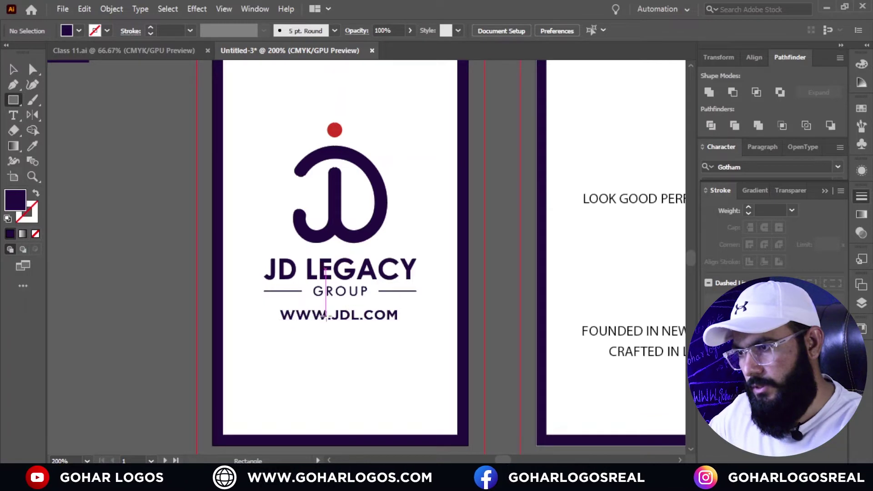
pyautogui.moveTo(275, 302); pyautogui.dragTo(400, 326)
pyautogui.click(11, 69)
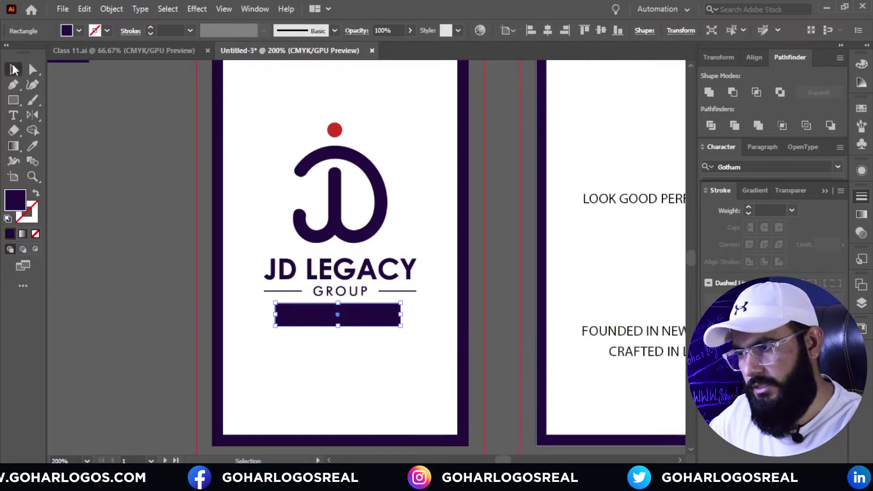
pyautogui.click(323, 344)
pyautogui.rightClick(324, 313)
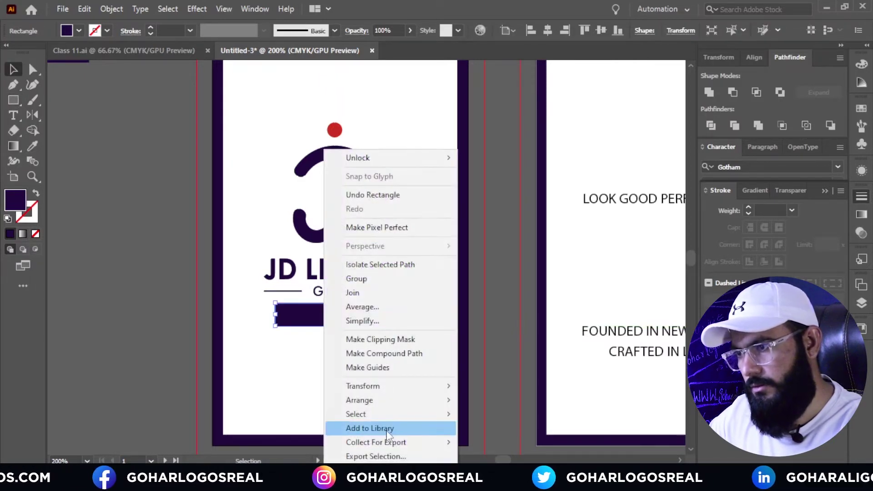
pyautogui.moveTo(389, 415)
pyautogui.moveTo(444, 400)
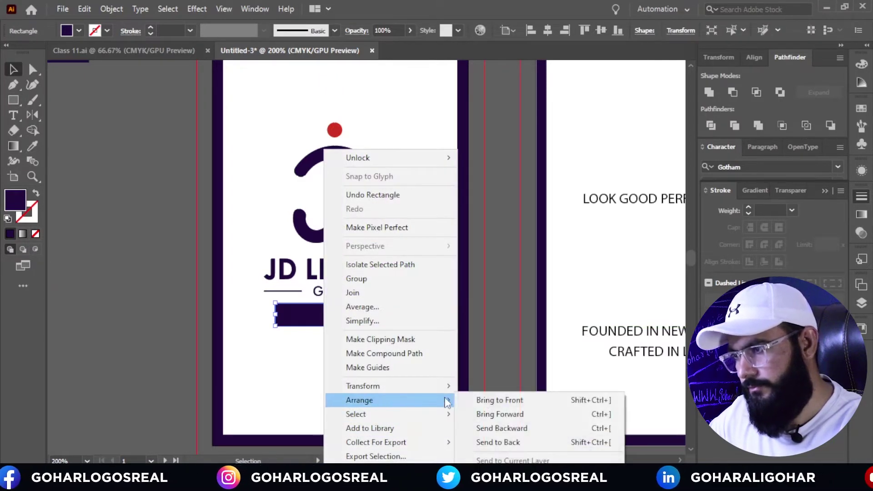
pyautogui.click(516, 428)
pyautogui.click(412, 384)
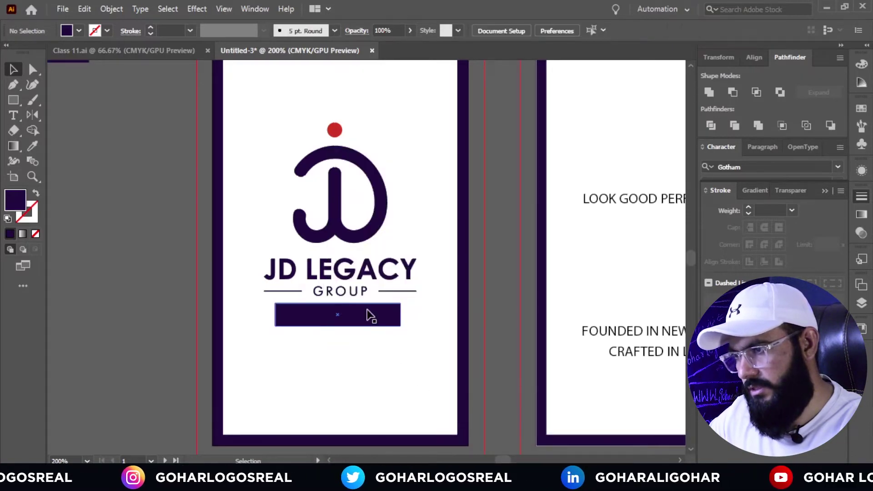
pyautogui.rightClick(366, 314)
pyautogui.moveTo(495, 400)
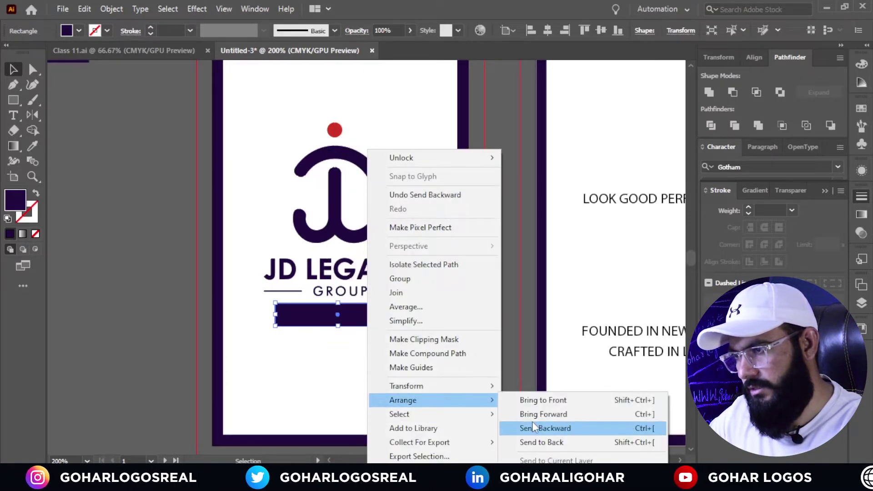
pyautogui.click(531, 426)
pyautogui.click(366, 320)
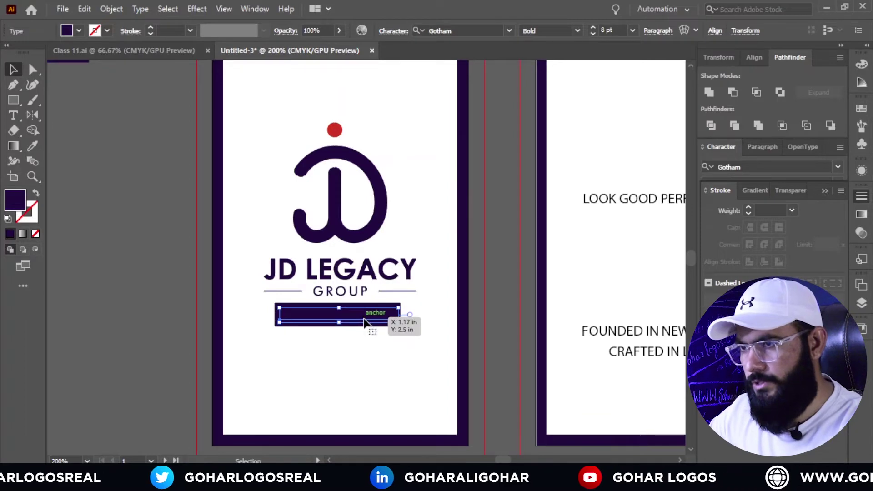
pyautogui.click(78, 31)
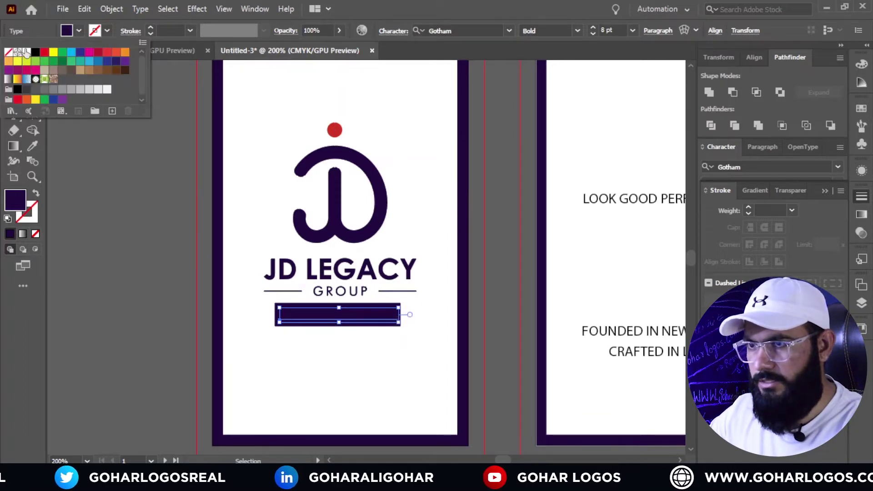
pyautogui.click(26, 52)
pyautogui.press('Escape')
pyautogui.click(163, 247)
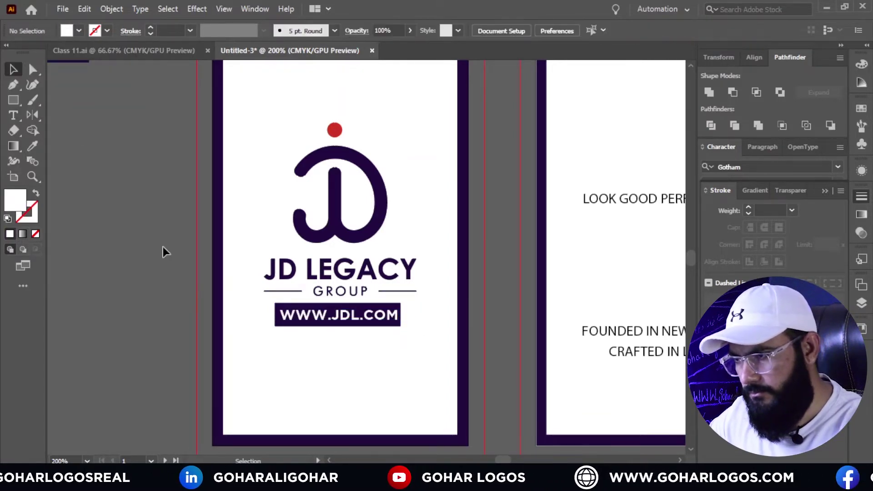
pyautogui.scroll(3, 374, 332)
pyautogui.click(397, 325)
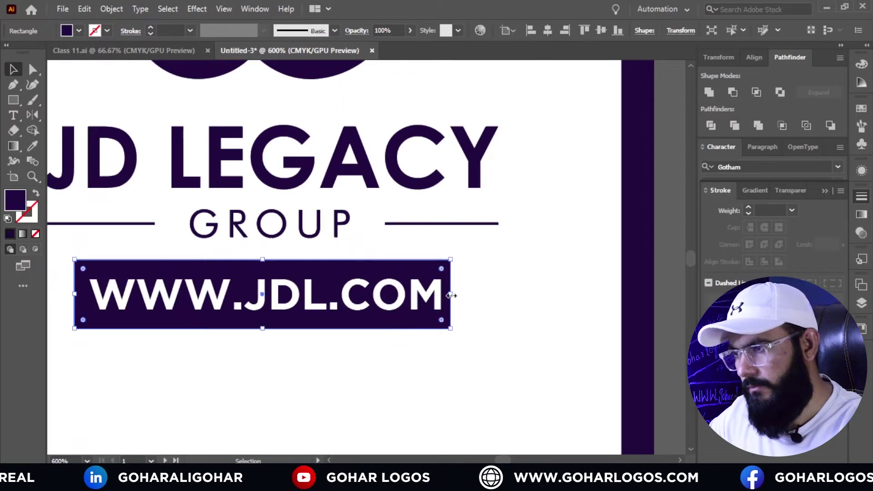
pyautogui.moveTo(450, 294); pyautogui.dragTo(462, 293)
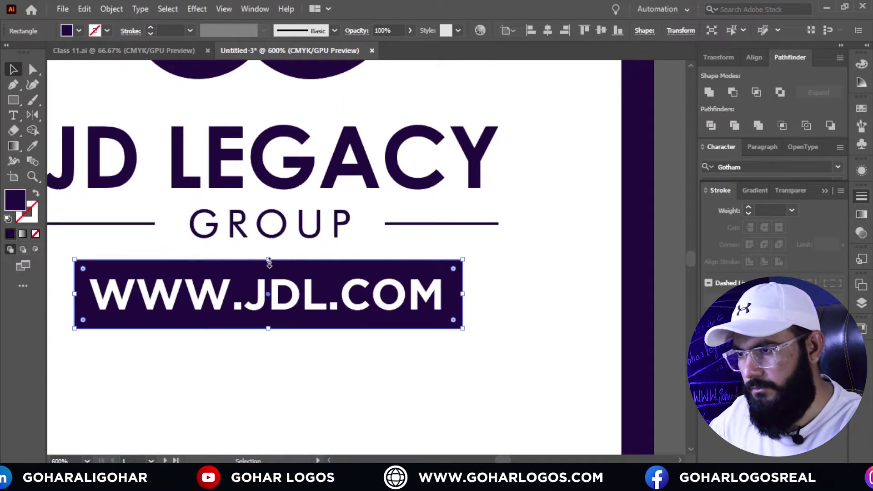
pyautogui.moveTo(268, 259); pyautogui.dragTo(271, 267)
pyautogui.moveTo(268, 328); pyautogui.dragTo(271, 323)
pyautogui.hotkey('ctrl', 'shift', 'a')
pyautogui.click(309, 312)
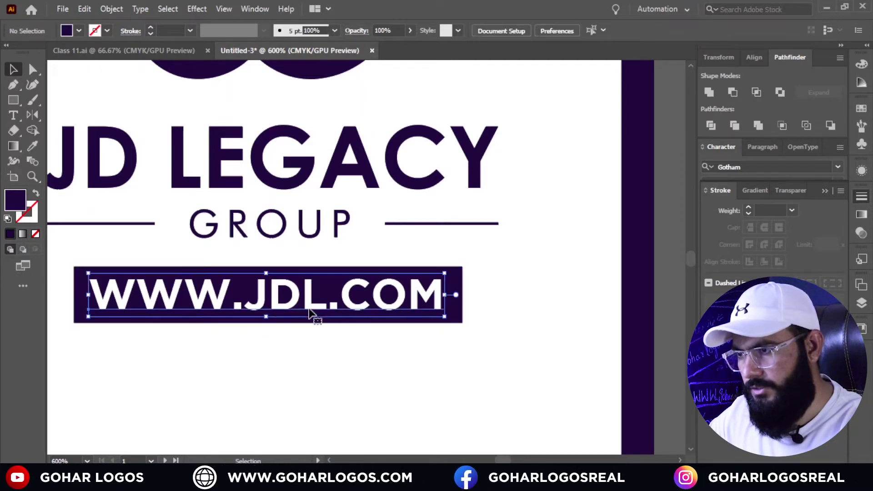
pyautogui.click(578, 31)
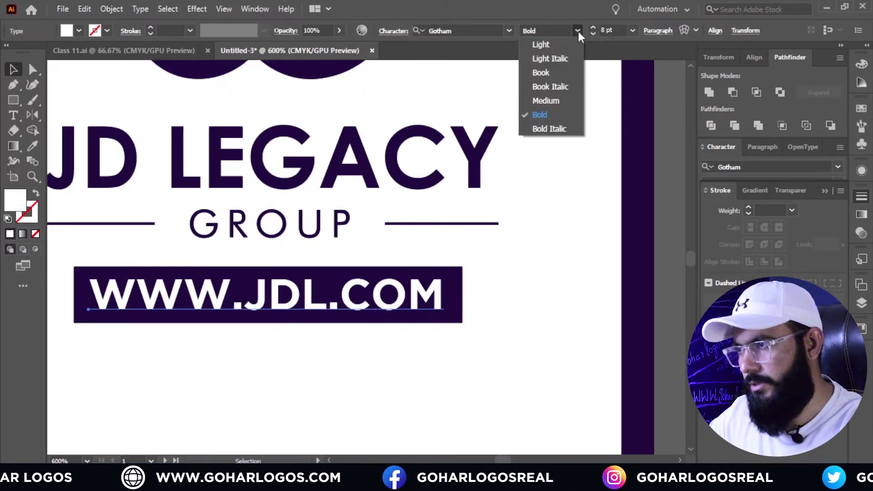
pyautogui.click(548, 114)
pyautogui.click(493, 340)
# Step: Centre the logo, banner and website text horizontally on the first artboard, aligned to the artboard
pyautogui.scroll(-1, 487, 322)
pyautogui.scroll(-4, 487, 318)
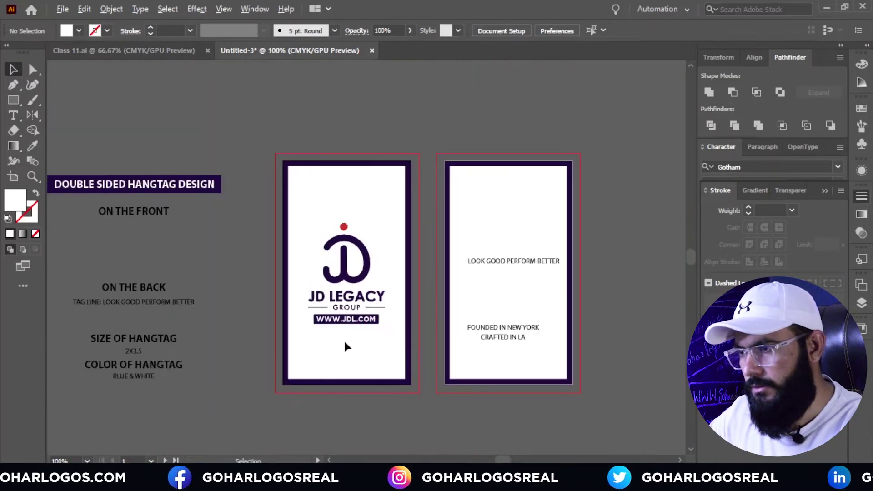
pyautogui.scroll(1, 344, 340)
pyautogui.scroll(-1, 337, 327)
pyautogui.moveTo(295, 127); pyautogui.dragTo(407, 425)
pyautogui.click(389, 30)
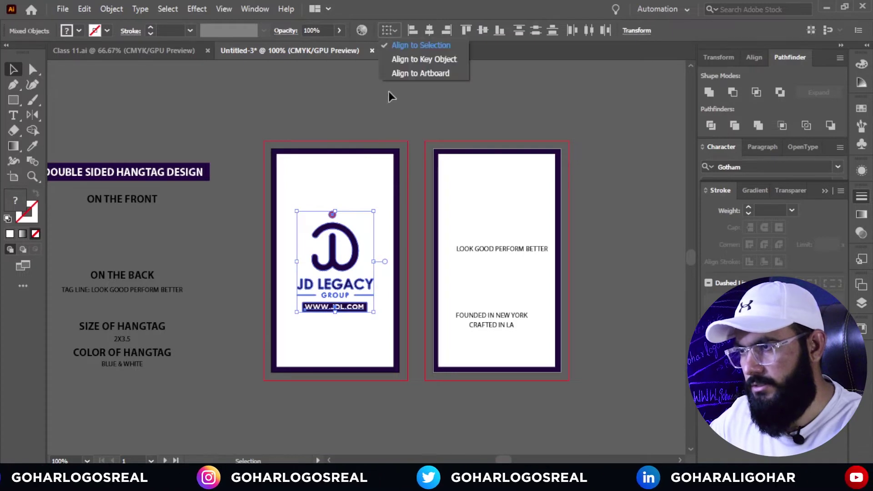
pyautogui.click(396, 69)
pyautogui.click(429, 30)
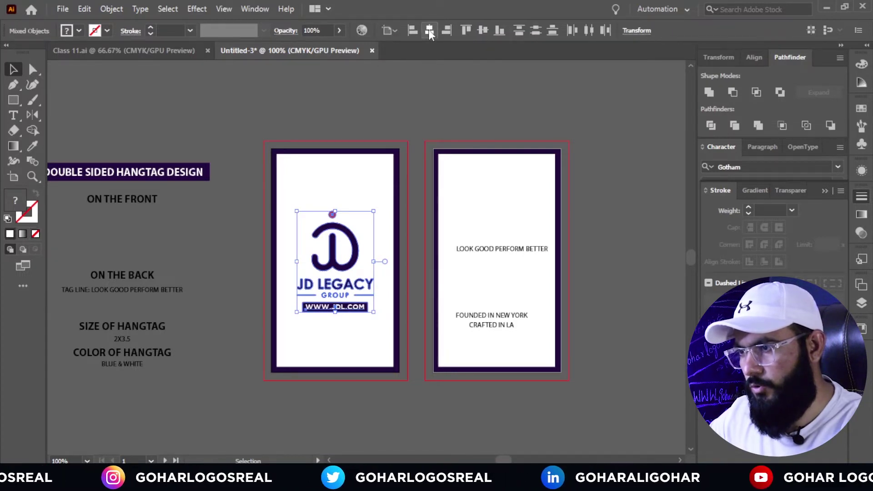
pyautogui.click(400, 107)
pyautogui.scroll(2, 339, 309)
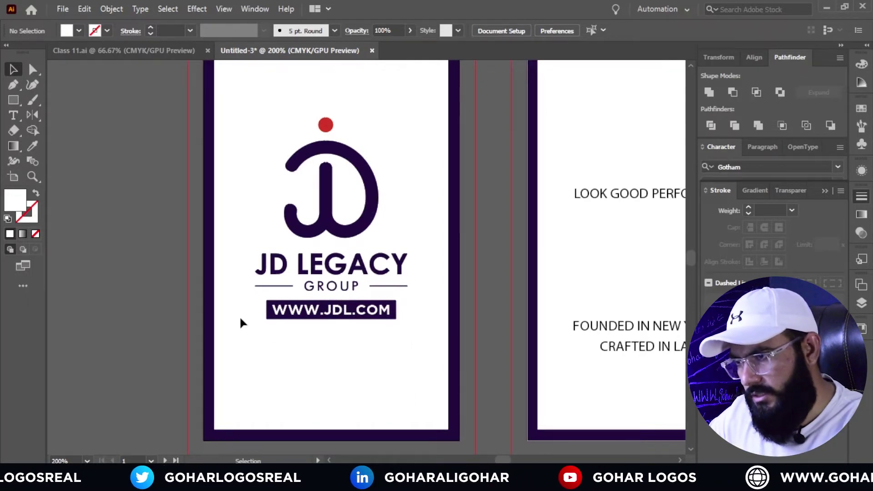
pyautogui.moveTo(252, 306); pyautogui.dragTo(389, 314)
pyautogui.click(308, 347)
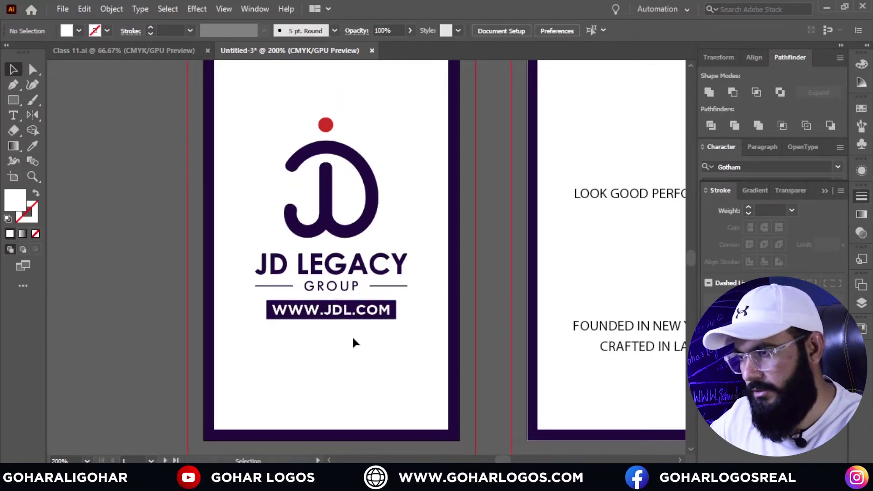
pyautogui.scroll(-1, 323, 341)
pyautogui.scroll(1, 315, 324)
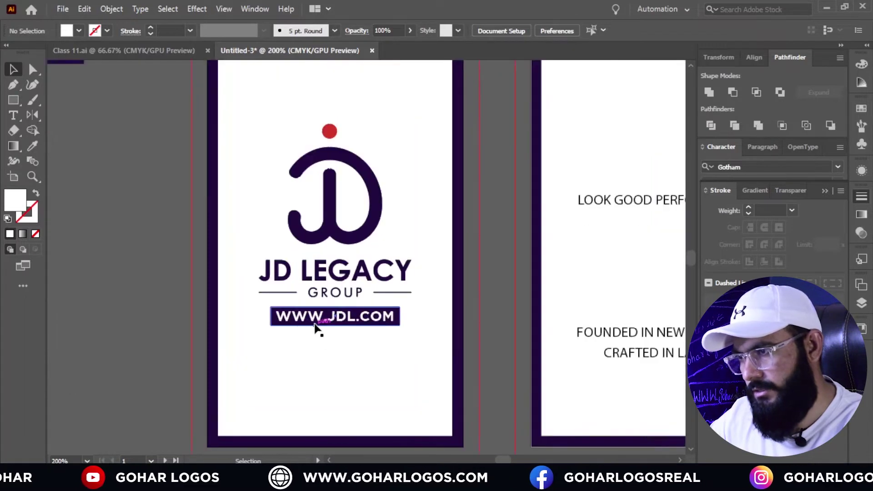
# Step: Widen the banner rectangle on both sides to match the width of the JD LEGACY lettering
pyautogui.click(402, 315)
pyautogui.moveTo(400, 316); pyautogui.dragTo(412, 318)
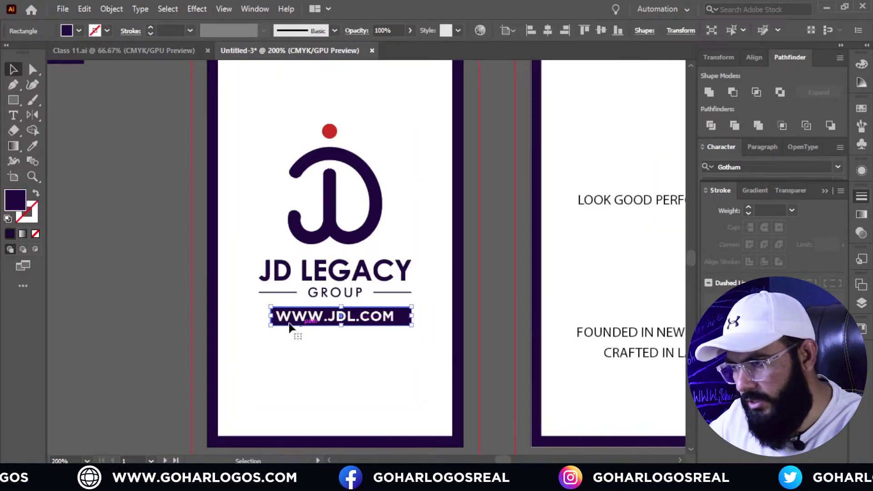
pyautogui.moveTo(271, 316); pyautogui.dragTo(260, 316)
pyautogui.click(237, 345)
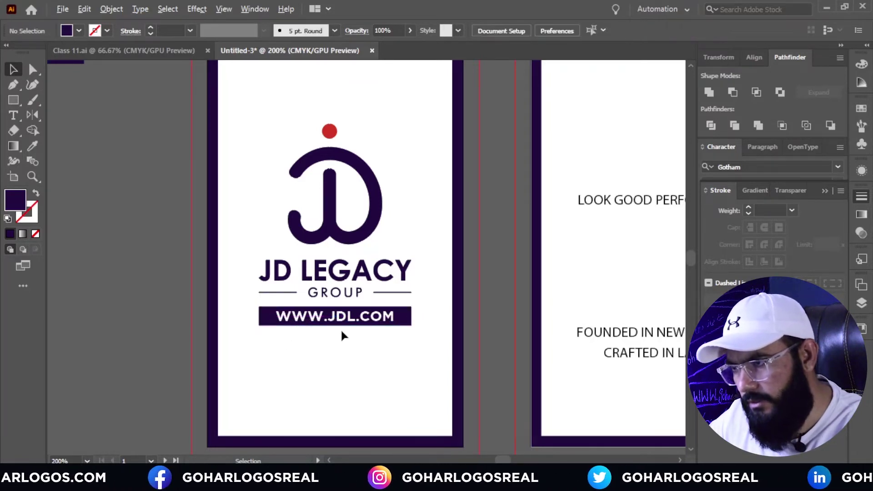
# Step: Draw a spacer rectangle spanning the gap between the base of the Y in LEGACY and the line below it
pyautogui.scroll(-1, 340, 328)
pyautogui.scroll(-1, 336, 349)
pyautogui.scroll(1, 335, 345)
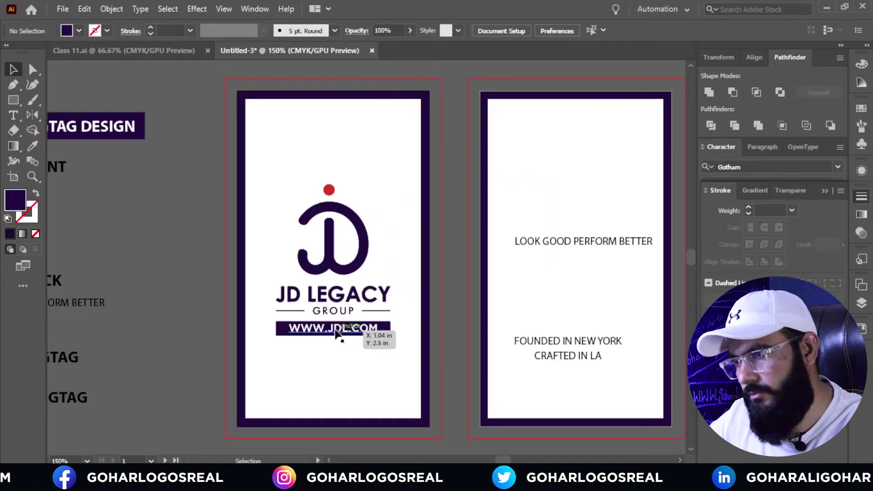
pyautogui.scroll(-1, 334, 338)
pyautogui.scroll(3, 334, 338)
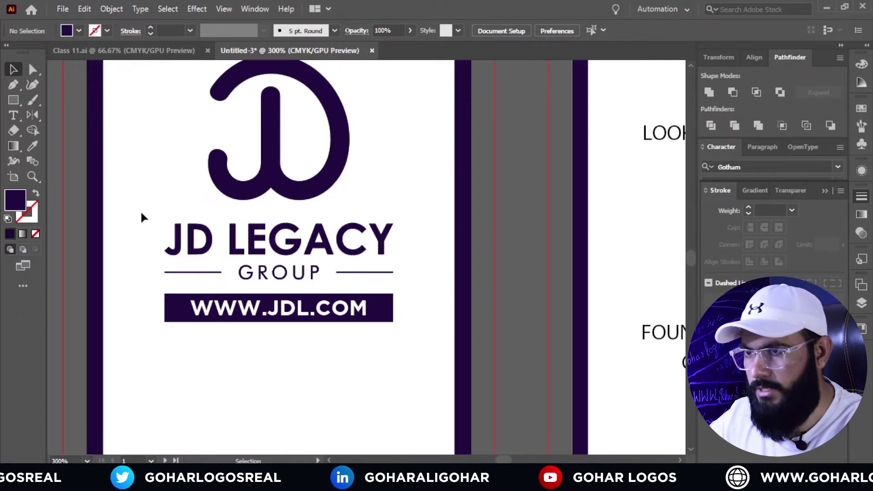
pyautogui.click(16, 102)
pyautogui.scroll(5, 410, 253)
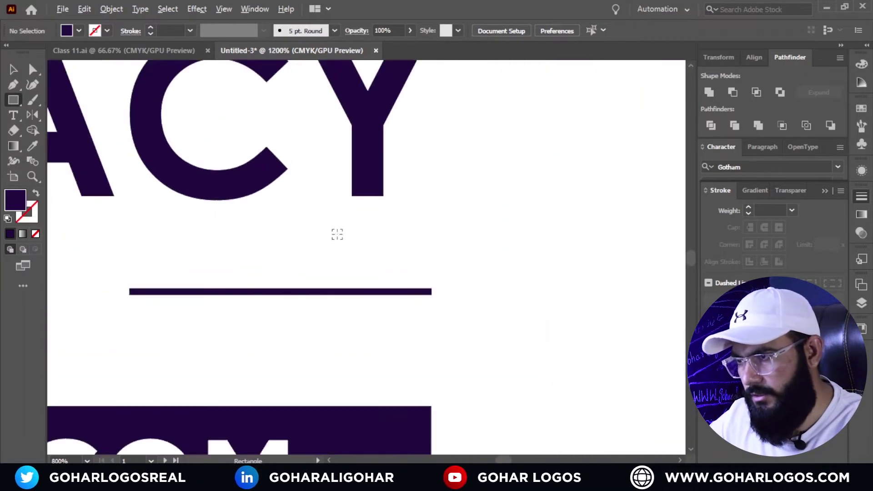
pyautogui.moveTo(351, 196); pyautogui.dragTo(494, 289)
pyautogui.press('v')
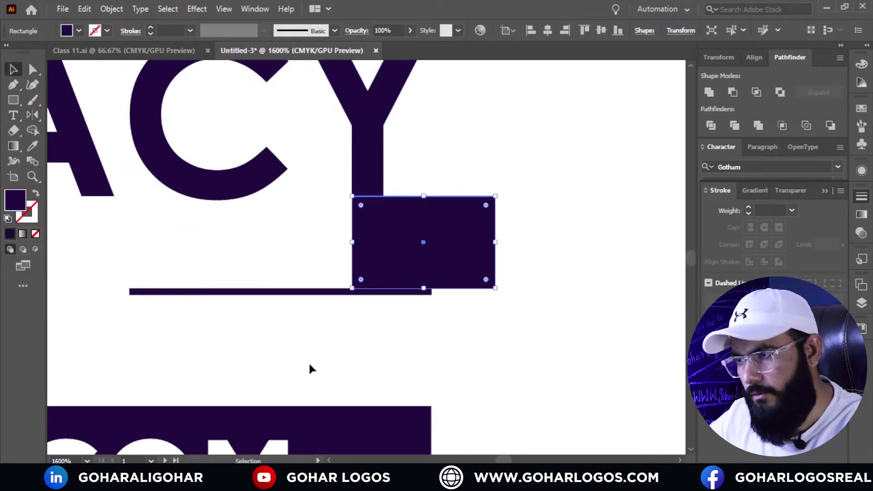
# Step: Place the spacer directly beneath the line beside GROUP and move the banner rectangle up to the spacer's lower edge
pyautogui.click(308, 362)
pyautogui.moveTo(400, 232); pyautogui.dragTo(371, 330)
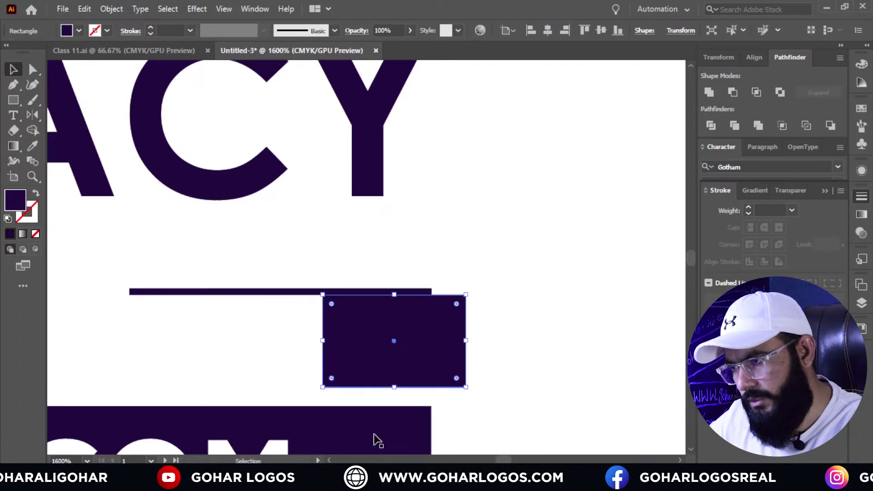
pyautogui.click(379, 430)
pyautogui.doubleClick(378, 430)
pyautogui.click(463, 407)
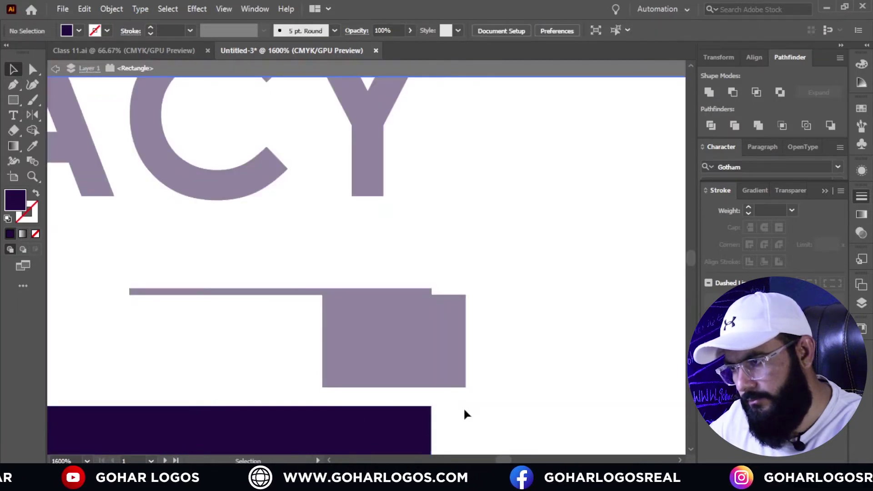
pyautogui.doubleClick(460, 408)
pyautogui.moveTo(385, 425); pyautogui.dragTo(385, 395)
pyautogui.scroll(-5, 476, 306)
pyautogui.click(460, 315)
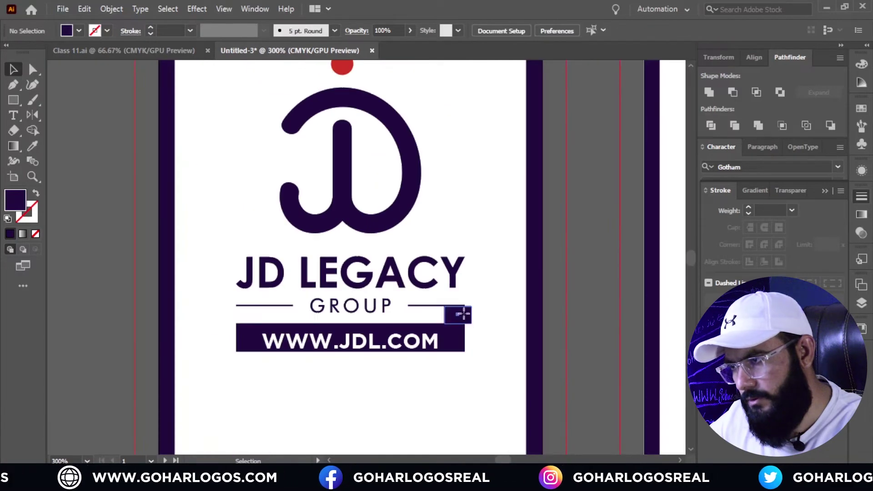
pyautogui.press('Delete')
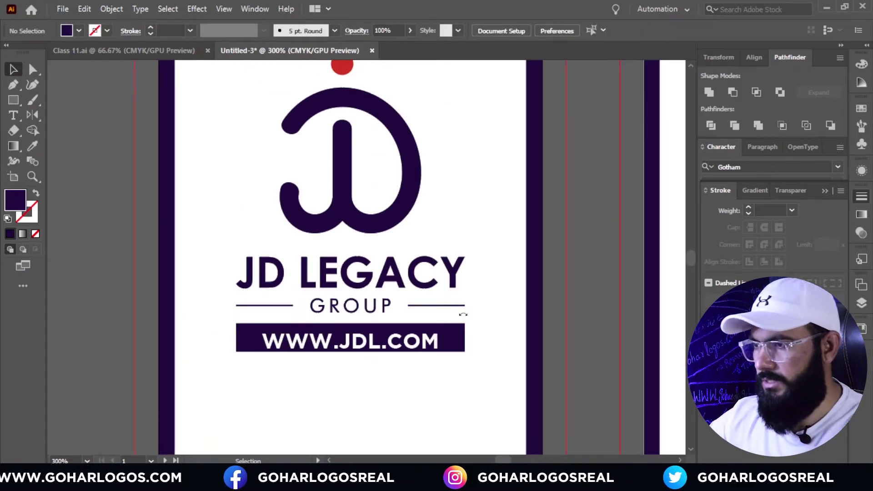
pyautogui.moveTo(381, 351); pyautogui.dragTo(380, 349)
pyautogui.click(366, 394)
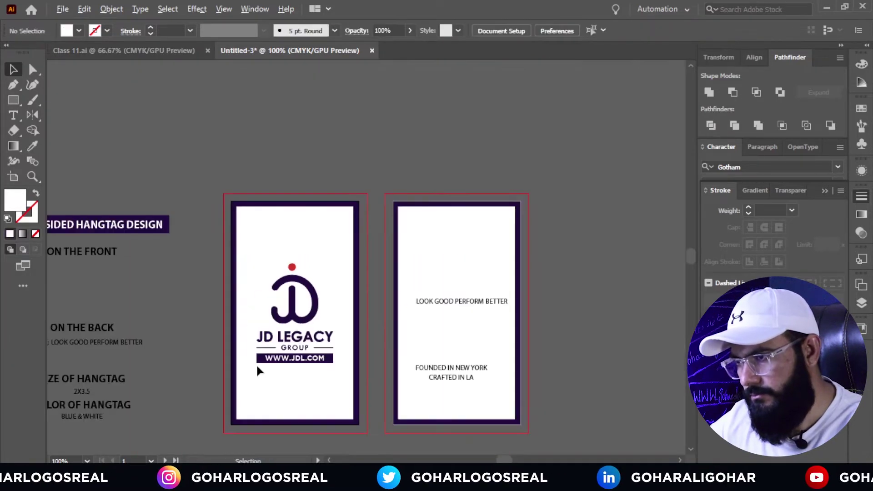
# Step: Enlarge the front tag's logo, lettering and web banner together proportionally about their centre, keeping them inside the border
pyautogui.hotkey('ctrl', '1')
pyautogui.moveTo(313, 402); pyautogui.dragTo(273, 382)
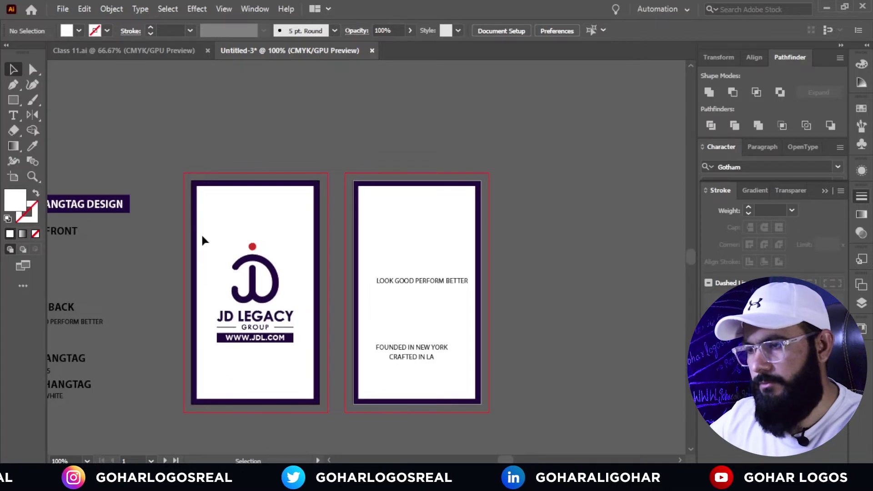
pyautogui.click(287, 364)
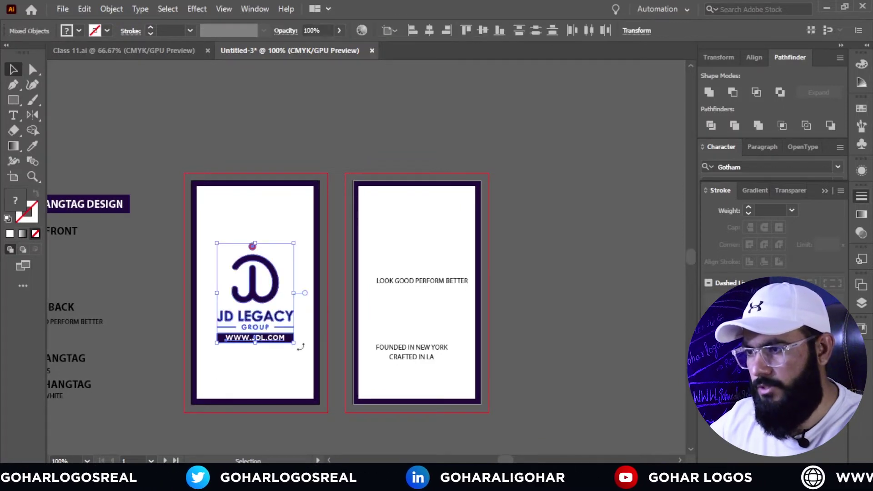
pyautogui.moveTo(297, 346); pyautogui.dragTo(300, 349)
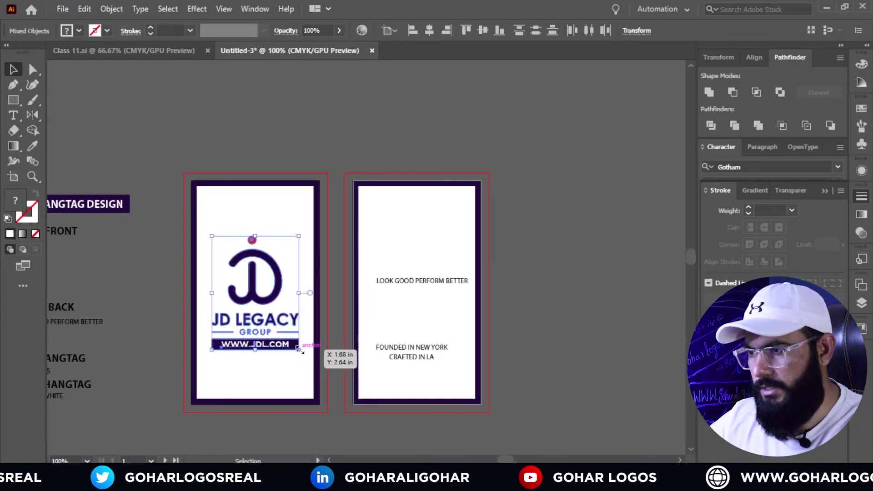
# Step: Move the enlarged logo, lettering and web banner lower on the front tag
pyautogui.press('Down')
pyautogui.press('Down')
pyautogui.press('Down')
pyautogui.press('Down')
pyautogui.press('Down')
pyautogui.press('Down')
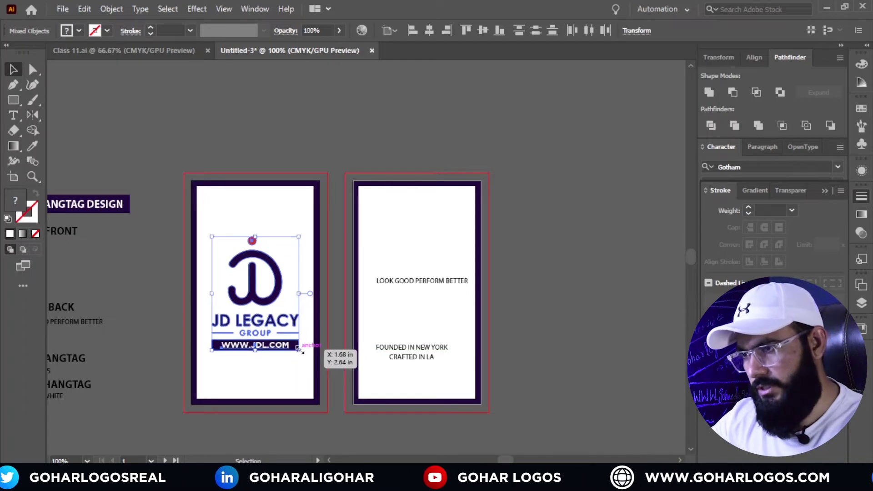
pyautogui.press('Down')
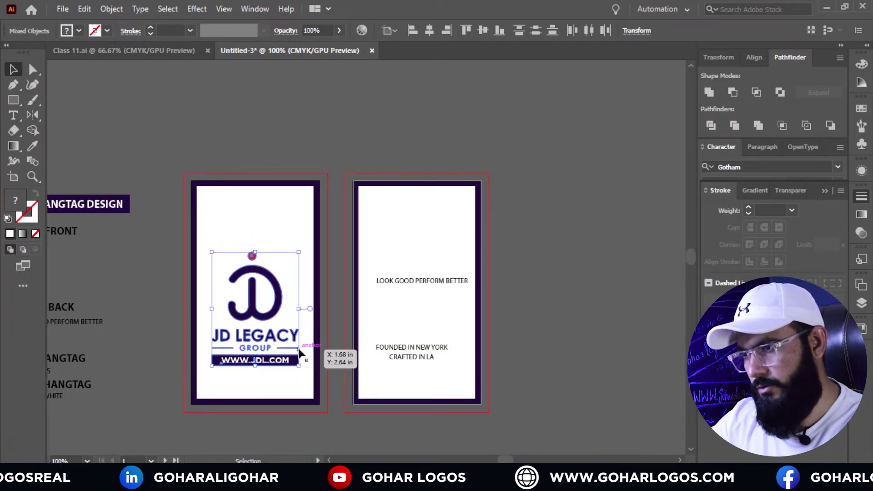
pyautogui.press('Up')
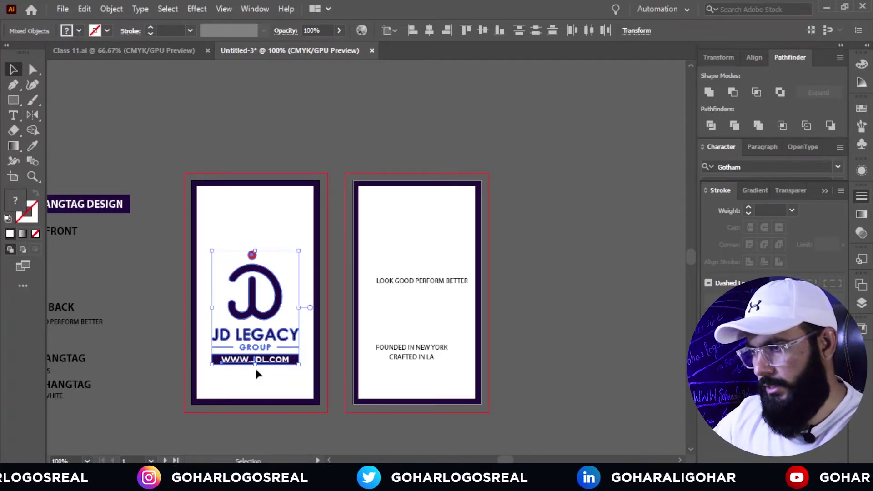
# Step: Shift the LOOK GOOD PERFORM BETTER line slightly left toward the middle of the back tag
pyautogui.click(423, 291)
pyautogui.click(425, 281)
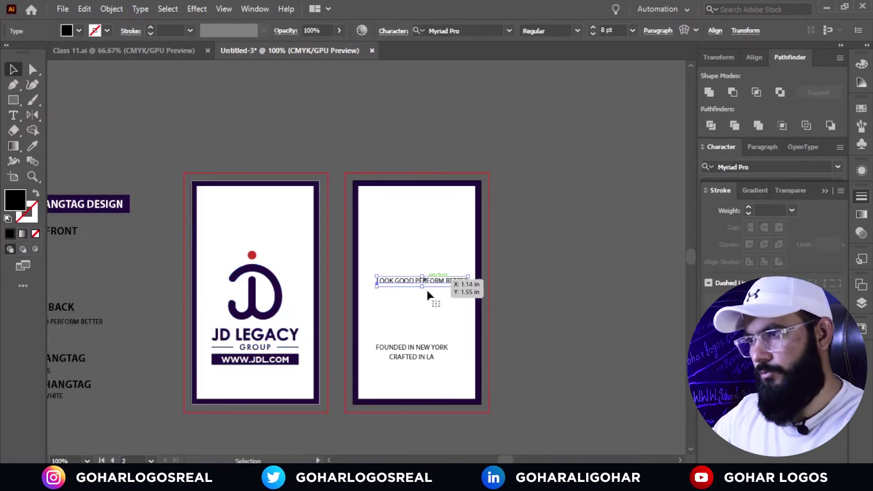
pyautogui.scroll(2, 429, 318)
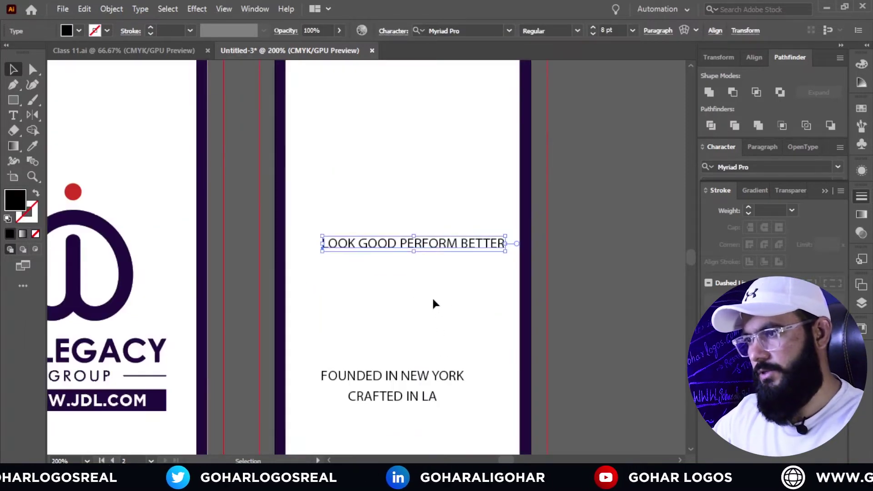
pyautogui.moveTo(428, 245); pyautogui.dragTo(420, 246)
pyautogui.click(414, 286)
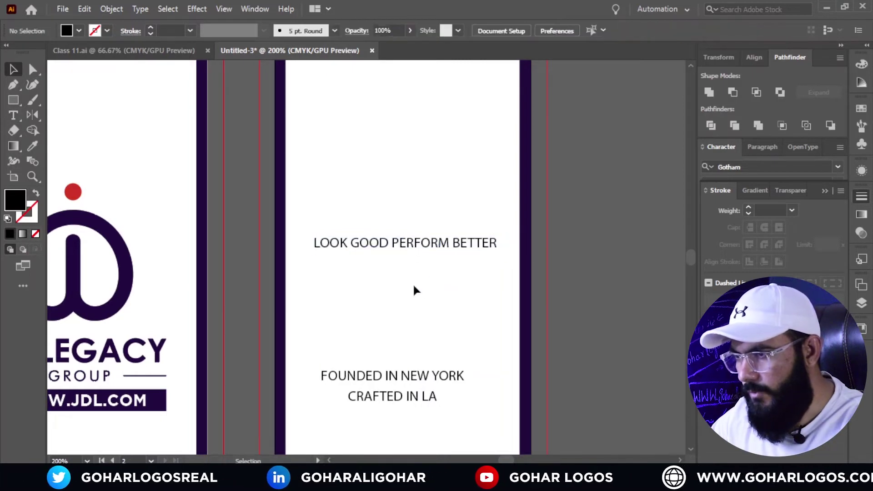
# Step: Break the slogan on the back tag into two lines, LOOK GOOD above PERFORM BETTER
pyautogui.click(377, 246)
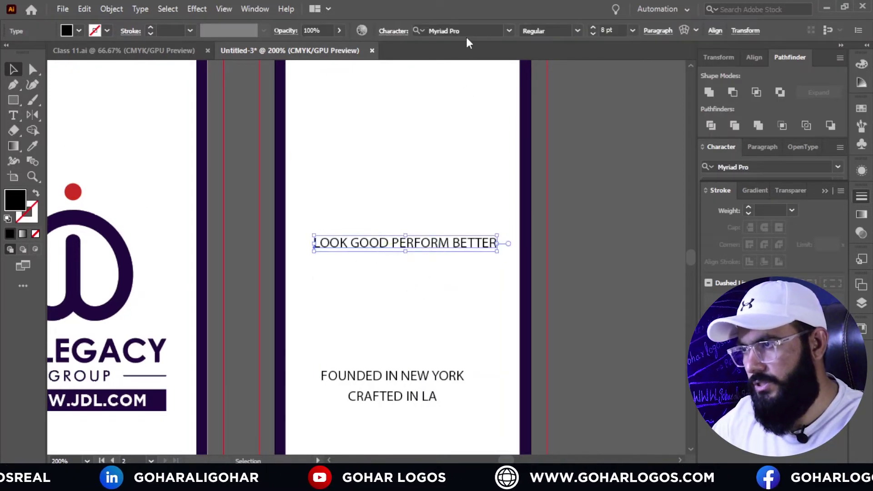
pyautogui.click(13, 115)
pyautogui.click(322, 247)
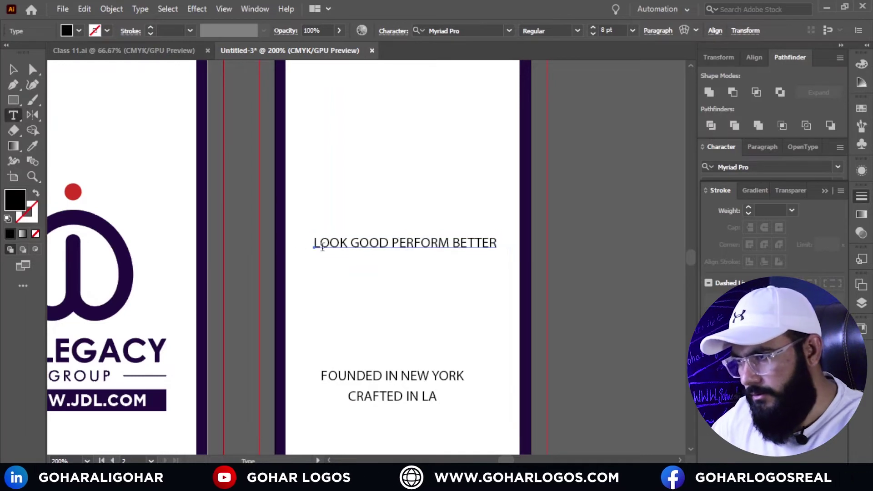
pyautogui.click(392, 243)
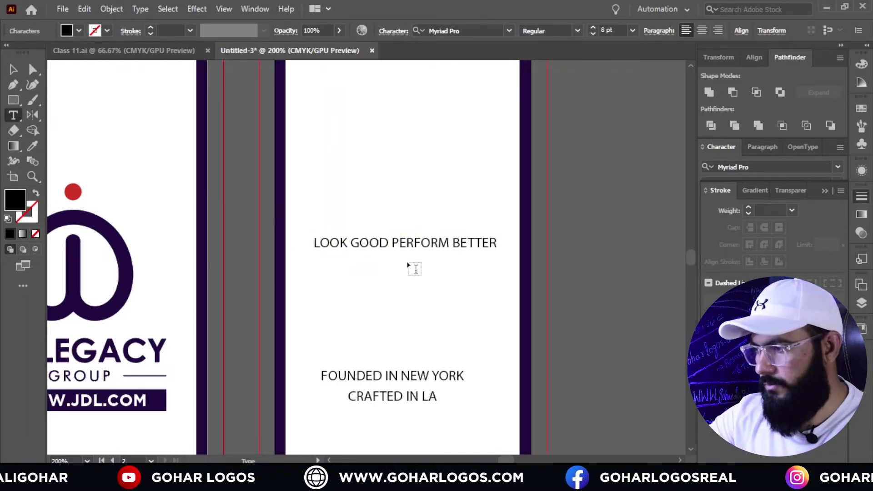
pyautogui.press('Return')
pyautogui.click(13, 69)
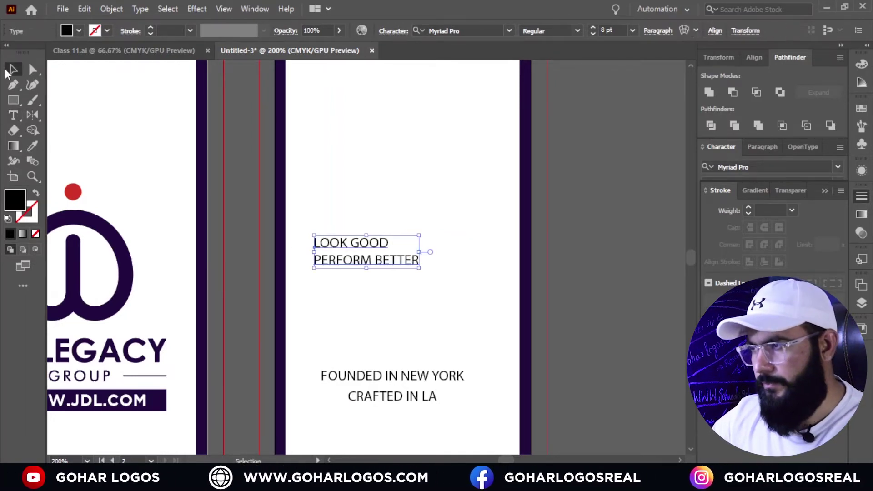
# Step: Centre-align the two-line slogan, reposition it inside the back tag's border and enlarge it to about 13.8 pt
pyautogui.click(651, 32)
pyautogui.click(557, 54)
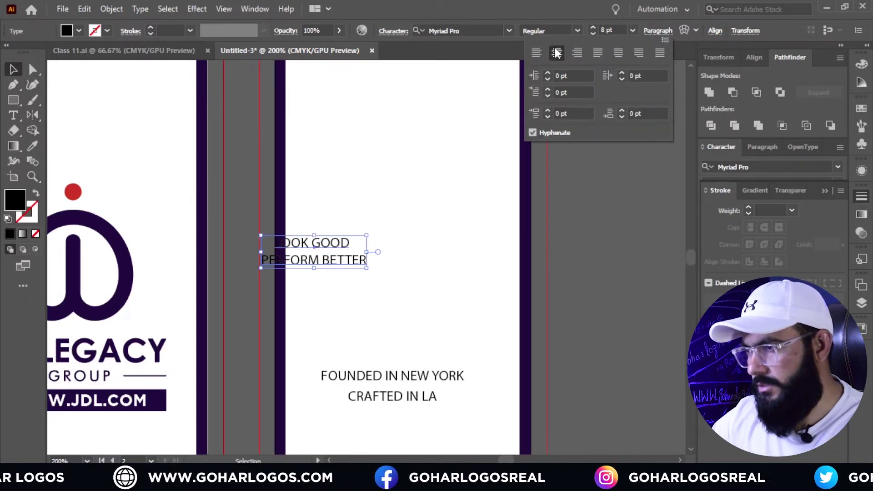
pyautogui.moveTo(328, 257); pyautogui.dragTo(487, 328)
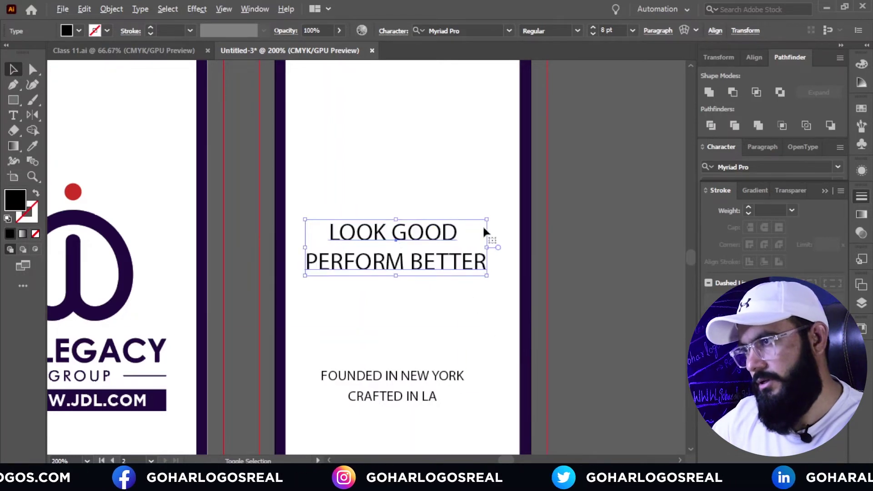
# Step: Set the LOOK GOOD PERFORM BETTER slogan in Geometric 415 Black BT at 12 pt
pyautogui.click(463, 30)
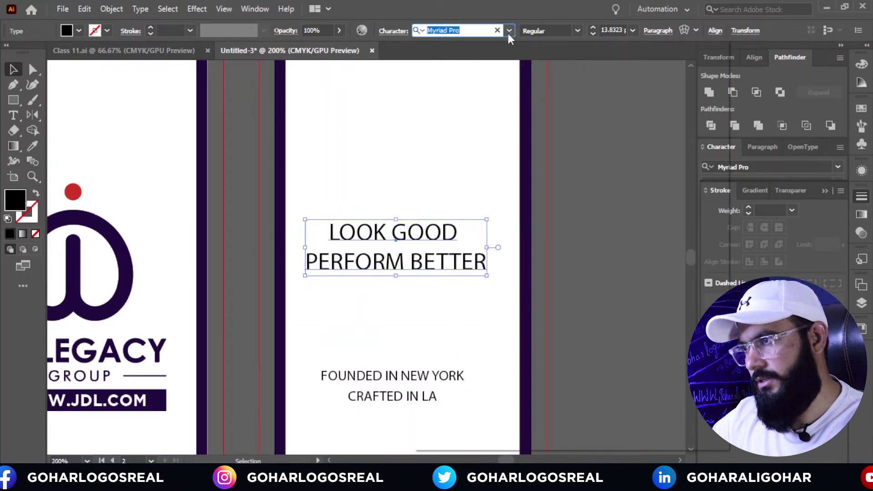
pyautogui.click(509, 31)
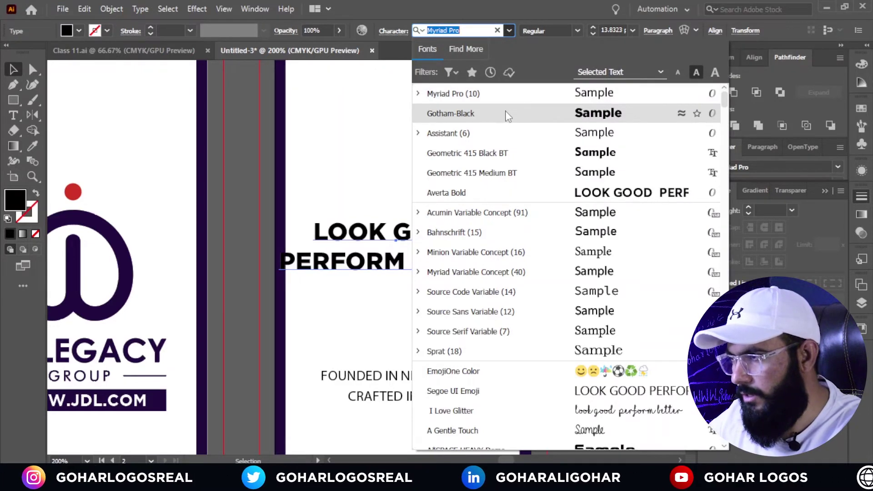
pyautogui.click(509, 156)
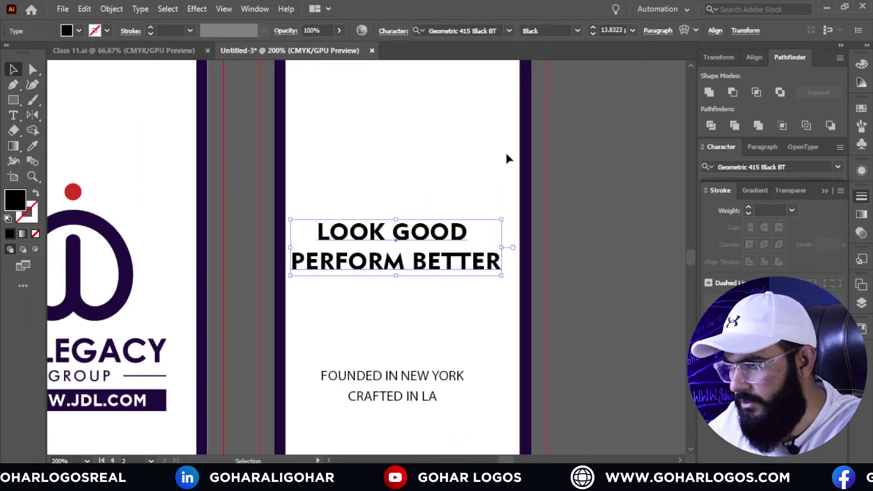
pyautogui.click(592, 32)
pyautogui.click(591, 33)
pyautogui.click(592, 33)
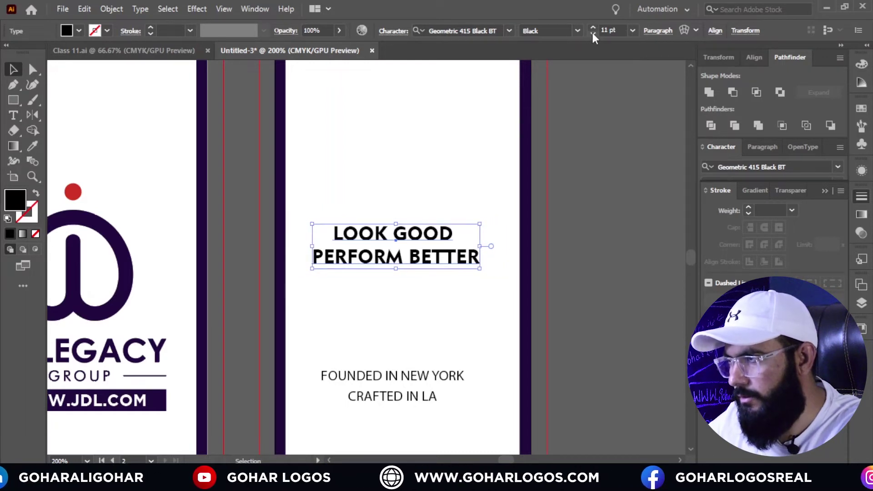
pyautogui.click(594, 27)
pyautogui.click(451, 180)
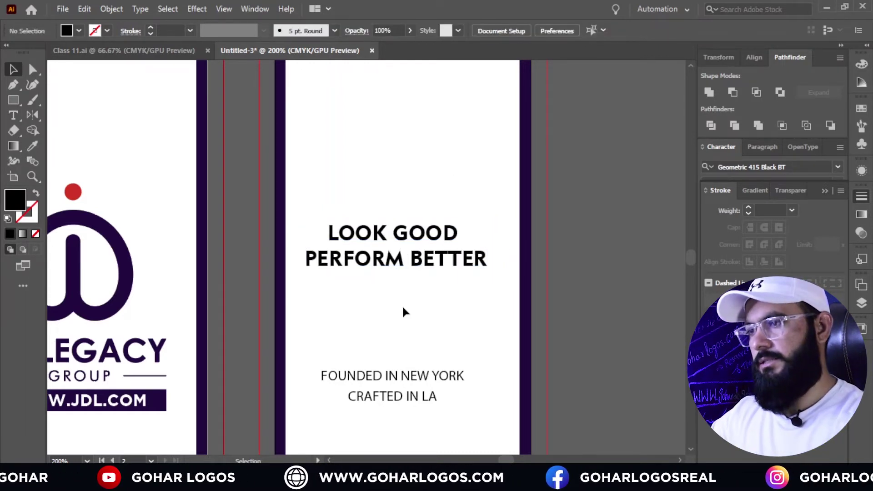
# Step: Move the slogan toward the middle of the back tag and centre it vertically on the artboard
pyautogui.hotkey('ctrl', '-')
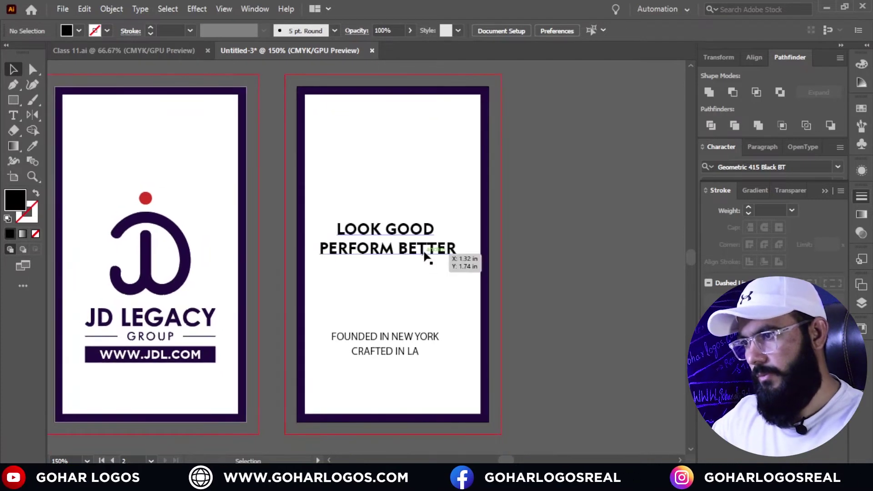
pyautogui.moveTo(425, 255)
pyautogui.mouseDown()
pyautogui.moveTo(430, 280)
pyautogui.moveTo(439, 271)
pyautogui.moveTo(419, 256)
pyautogui.mouseUp()
pyautogui.click(436, 307)
pyautogui.click(437, 308)
pyautogui.click(714, 30)
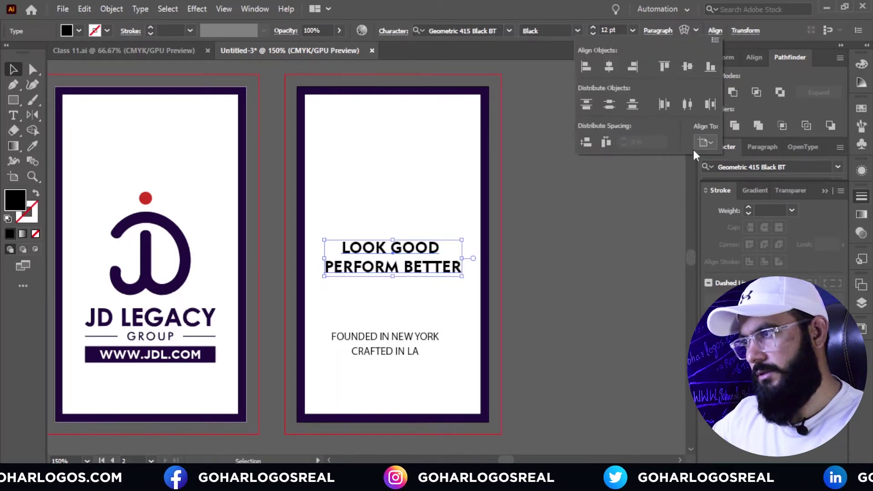
pyautogui.click(706, 142)
pyautogui.click(712, 176)
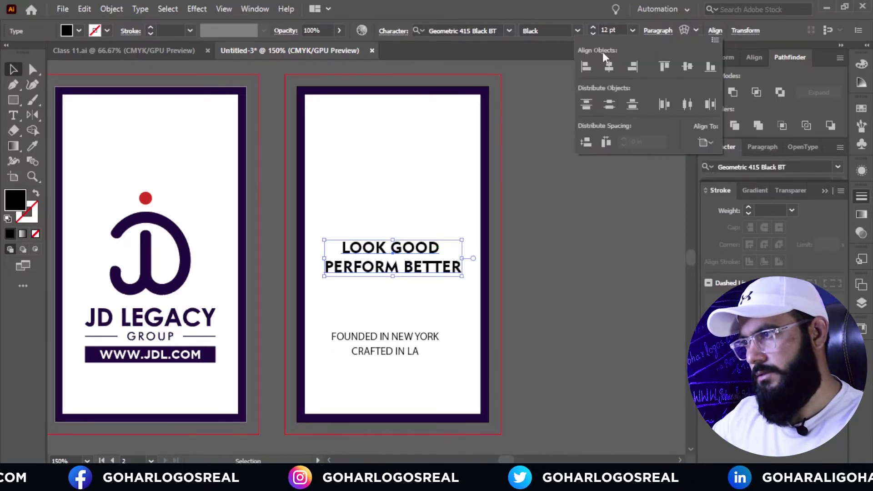
pyautogui.click(687, 66)
pyautogui.click(536, 248)
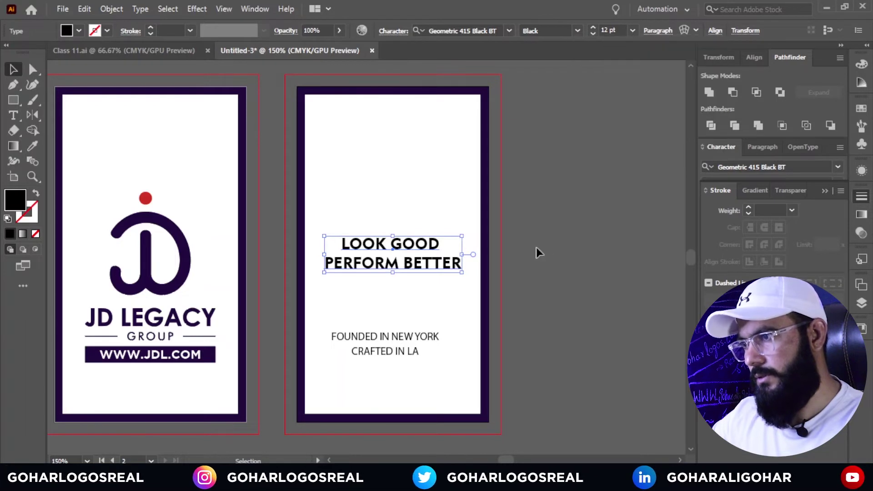
pyautogui.click(536, 247)
# Step: Move the FOUNDED IN NEW YORK and CRAFTED IN LA lines together down close to the back tag's lower border
pyautogui.moveTo(326, 326); pyautogui.dragTo(464, 389)
pyautogui.click(442, 377)
pyautogui.moveTo(321, 327); pyautogui.dragTo(423, 362)
pyautogui.click(422, 362)
pyautogui.moveTo(320, 317); pyautogui.dragTo(463, 389)
pyautogui.click(421, 363)
pyautogui.moveTo(329, 324); pyautogui.dragTo(457, 386)
pyautogui.moveTo(416, 348); pyautogui.dragTo(411, 396)
pyautogui.click(421, 342)
pyautogui.scroll(3, 407, 405)
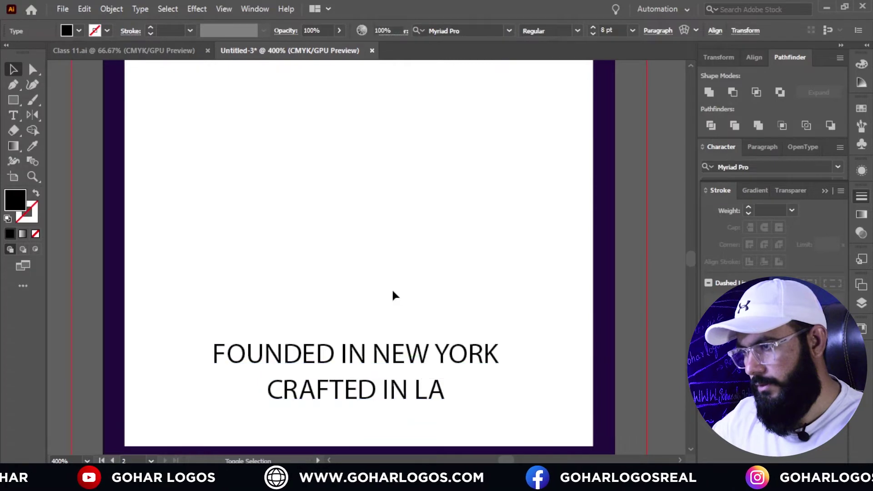
pyautogui.scroll(-4, 393, 295)
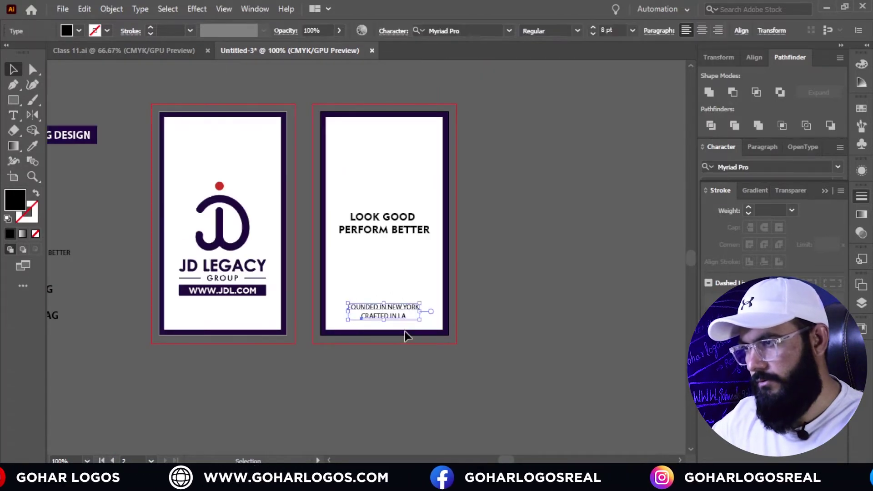
# Step: Change the font of the FOUNDED IN NEW YORK and CRAFTED IN LA lines to Gotham Bold
pyautogui.click(459, 31)
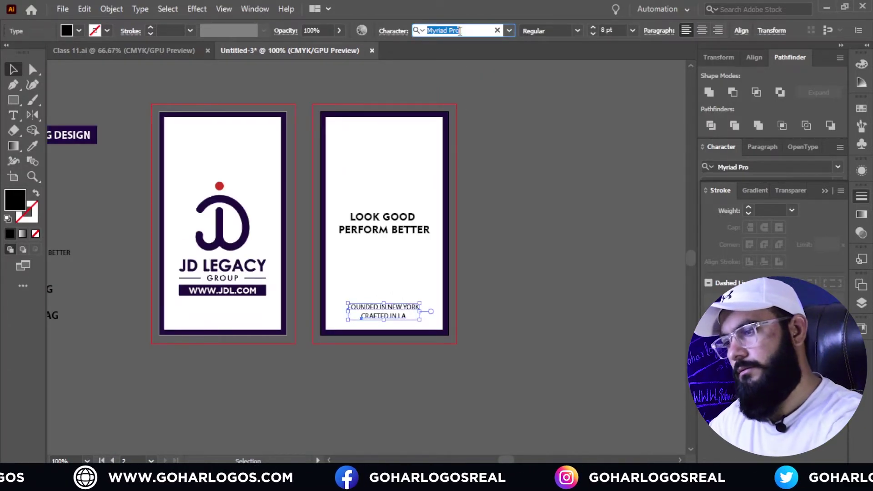
pyautogui.write('GOTH')
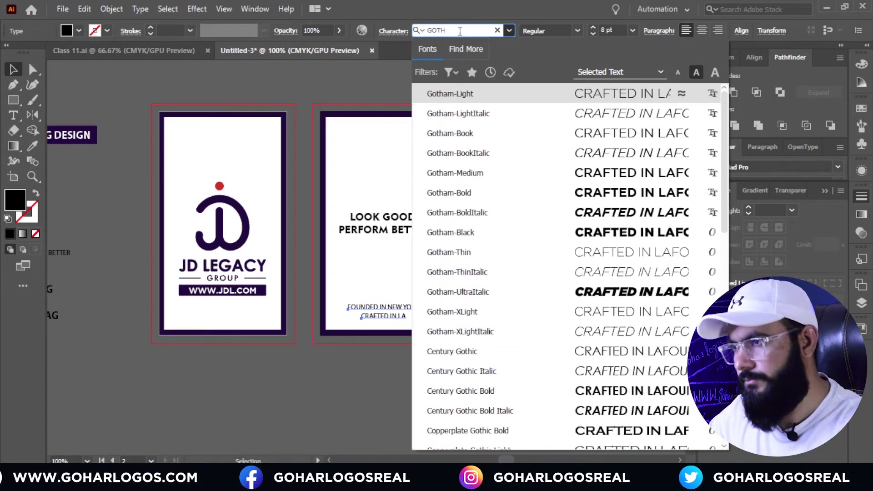
pyautogui.click(466, 194)
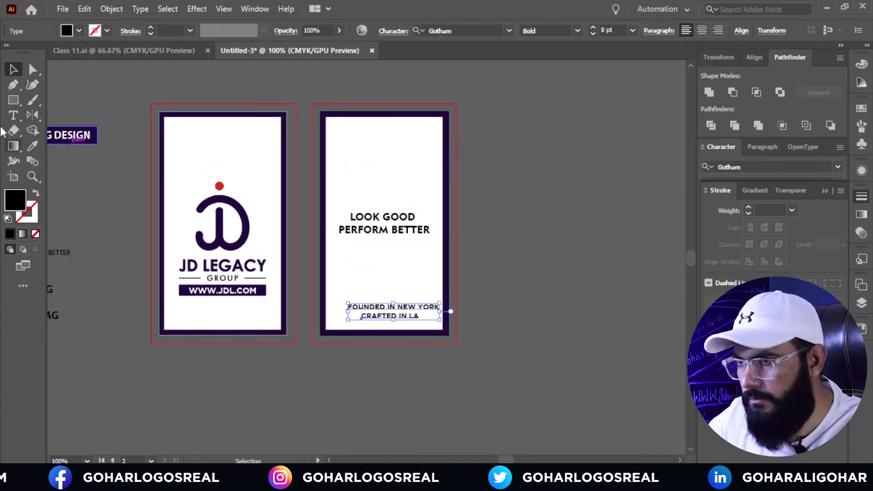
# Step: Nudge the FOUNDED IN NEW YORK and CRAFTED IN LA lines left toward the middle of the back tag
pyautogui.press('Left')
pyautogui.press('Left')
pyautogui.press('Left')
pyautogui.press('Left')
pyautogui.press('Left')
pyautogui.press('Left')
pyautogui.press('Left')
pyautogui.press('Left')
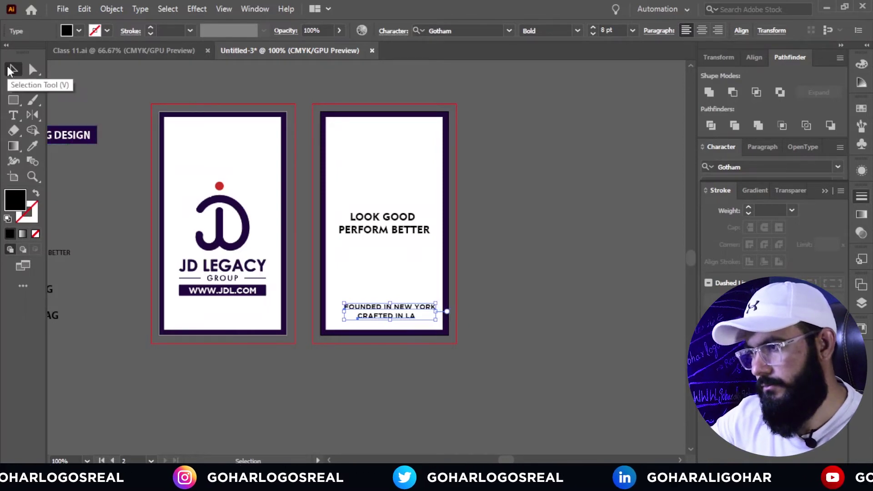
pyautogui.click(319, 153)
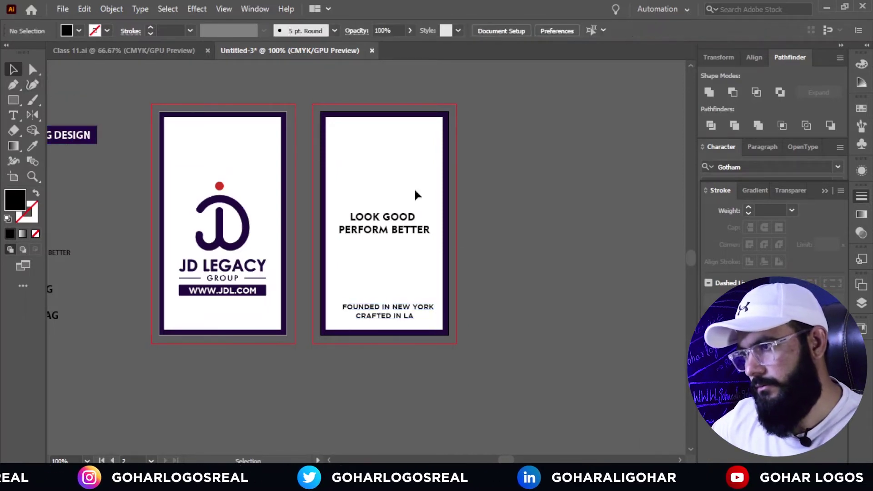
# Step: Examine the layout of both tags and the alignment of CRAFTED IN LA beneath FOUNDED IN NEW YORK
pyautogui.scroll(-1, 474, 243)
pyautogui.scroll(2, 474, 236)
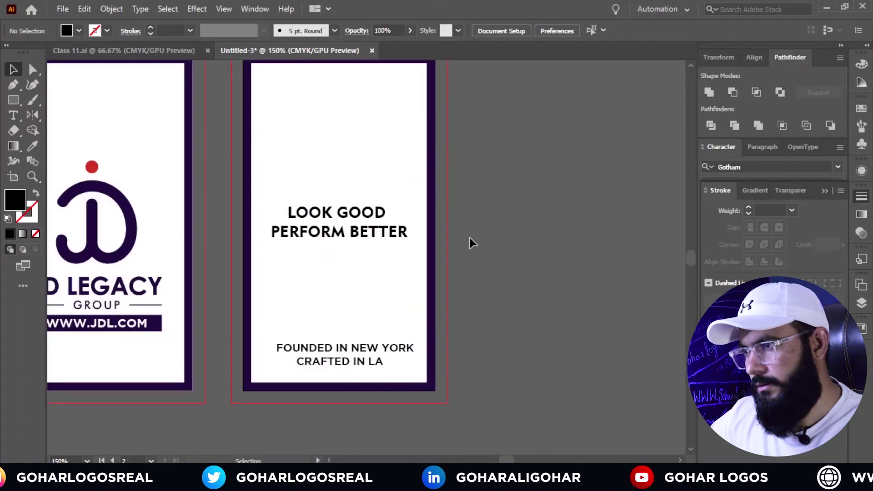
pyautogui.scroll(-1, 470, 238)
pyautogui.moveTo(485, 264); pyautogui.dragTo(512, 263)
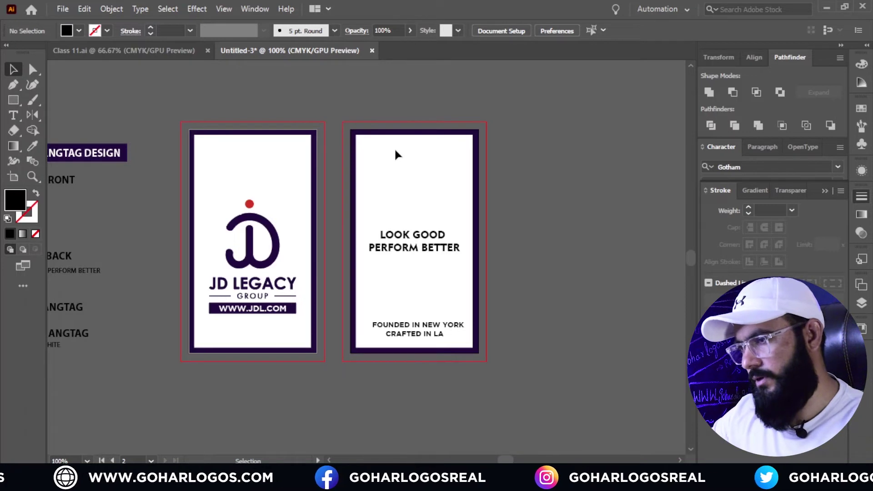
pyautogui.click(435, 336)
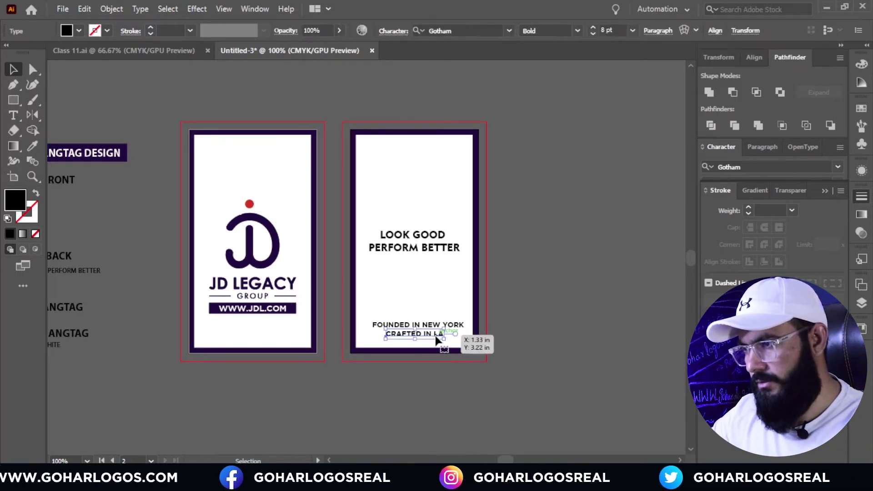
pyautogui.click(423, 312)
pyautogui.scroll(3, 422, 330)
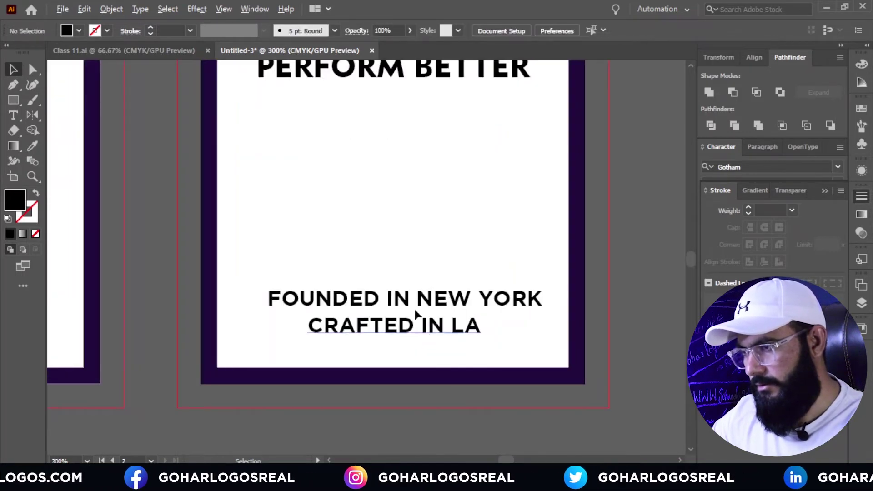
# Step: Convert the FOUNDED IN NEW YORK and CRAFTED IN LA lines on the back tag to outlines
pyautogui.click(441, 342)
pyautogui.rightClick(459, 305)
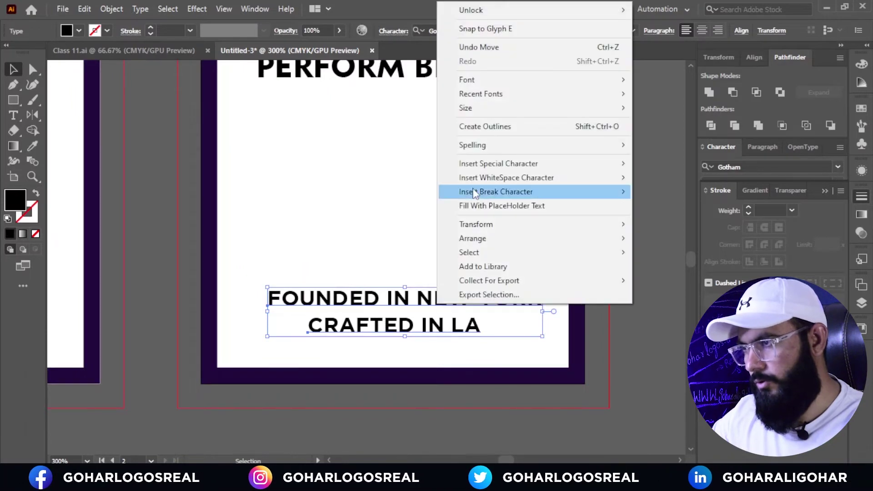
pyautogui.click(473, 127)
pyautogui.scroll(-2, 397, 237)
pyautogui.click(381, 165)
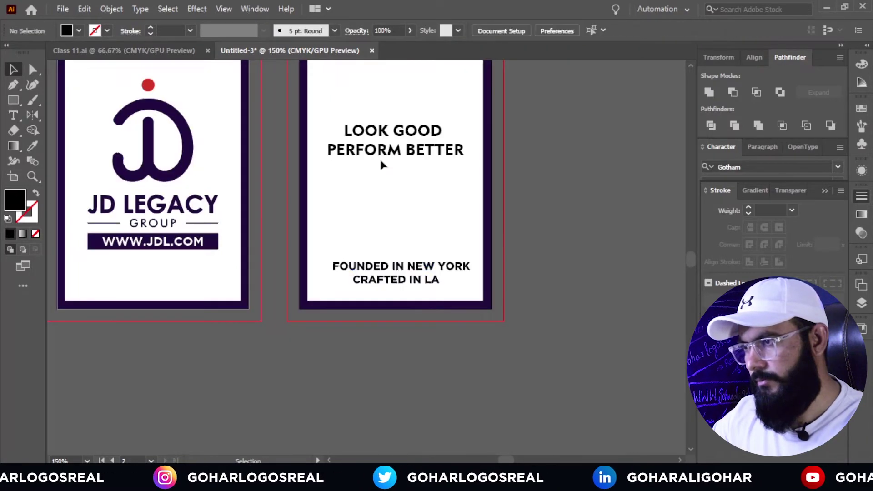
# Step: Set the leading of the LOOK GOOD PERFORM BETTER slogan to 14 pt and convert the slogan to outlines
pyautogui.click(380, 160)
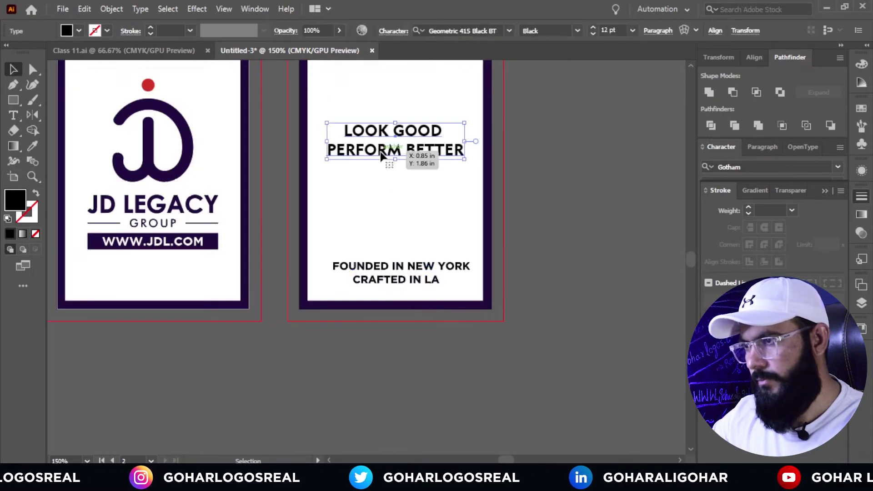
pyautogui.click(829, 190)
pyautogui.click(798, 208)
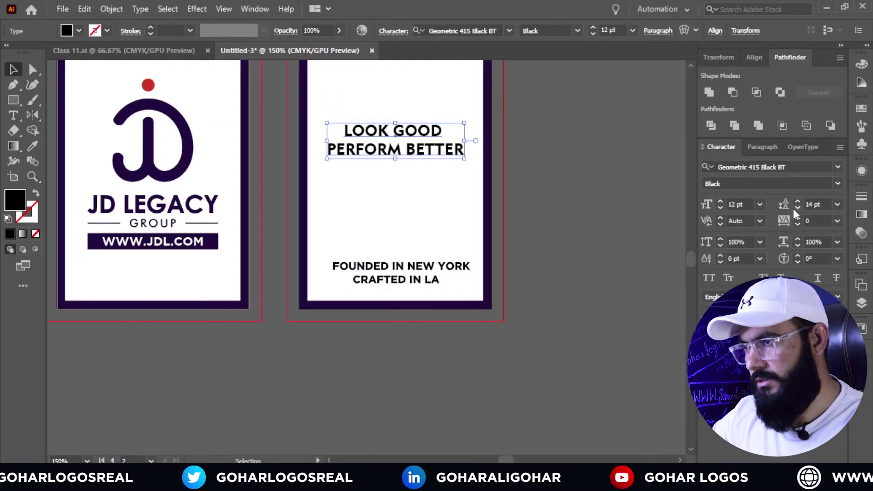
pyautogui.rightClick(449, 156)
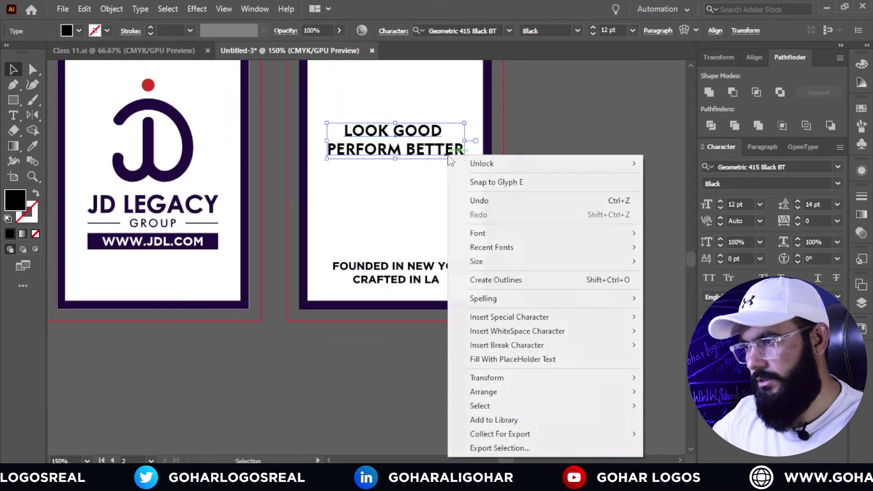
pyautogui.click(490, 280)
pyautogui.click(526, 240)
pyautogui.scroll(-2, 536, 255)
pyautogui.scroll(3, 280, 263)
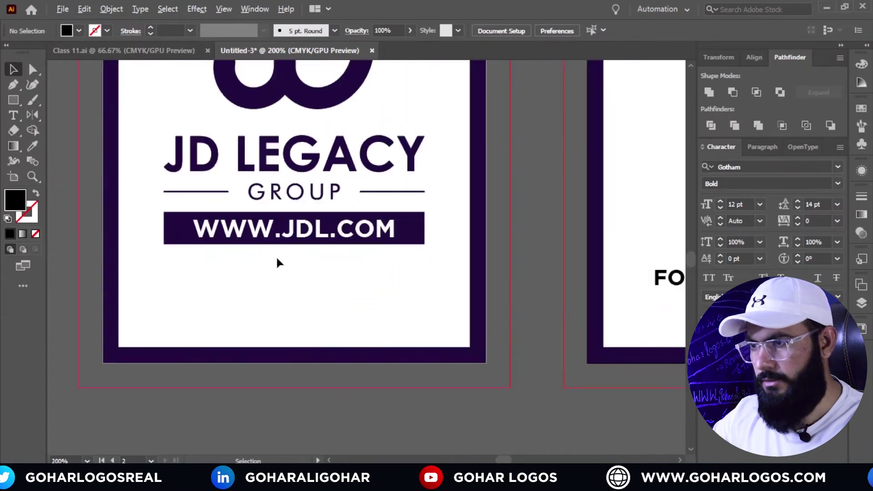
pyautogui.click(298, 239)
pyautogui.rightClick(298, 239)
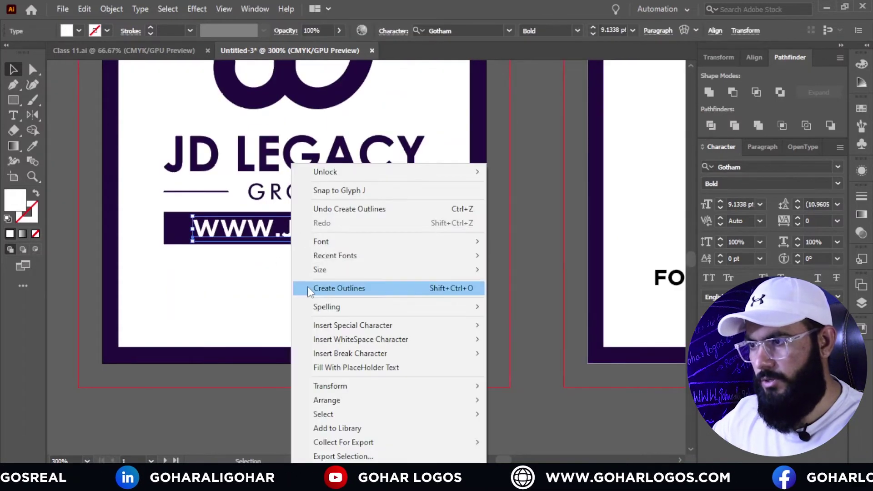
pyautogui.click(338, 288)
pyautogui.click(363, 259)
pyautogui.moveTo(445, 223); pyautogui.dragTo(328, 259)
pyautogui.click(511, 31)
pyautogui.click(514, 55)
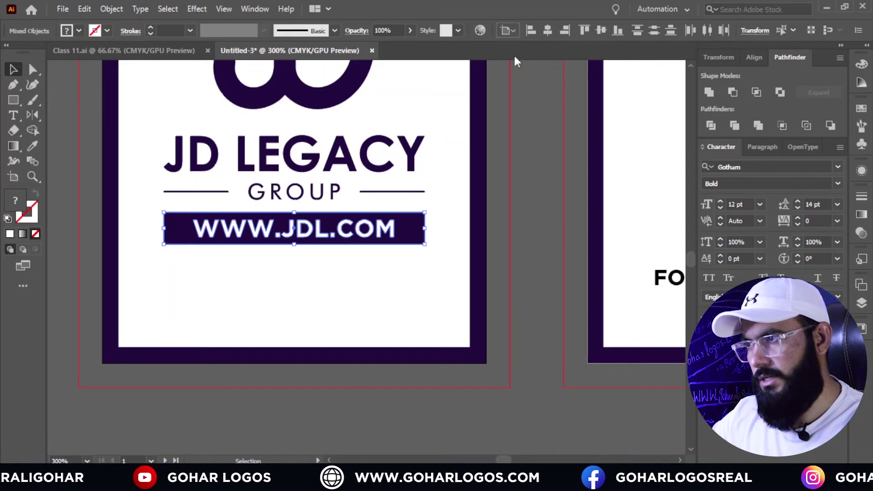
pyautogui.click(547, 31)
pyautogui.click(600, 31)
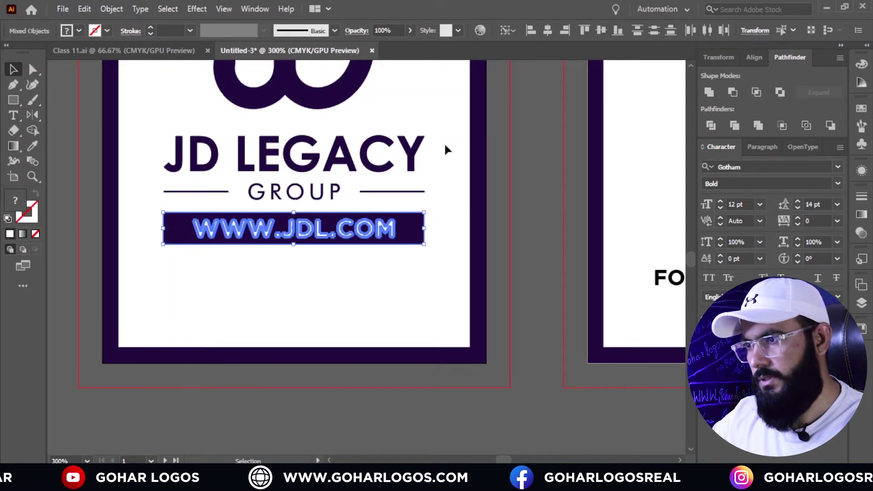
pyautogui.rightClick(338, 215)
pyautogui.click(355, 331)
pyautogui.click(302, 288)
# Step: Group the JD Legacy Group logo with the website bar on the front tag
pyautogui.scroll(-2, 302, 288)
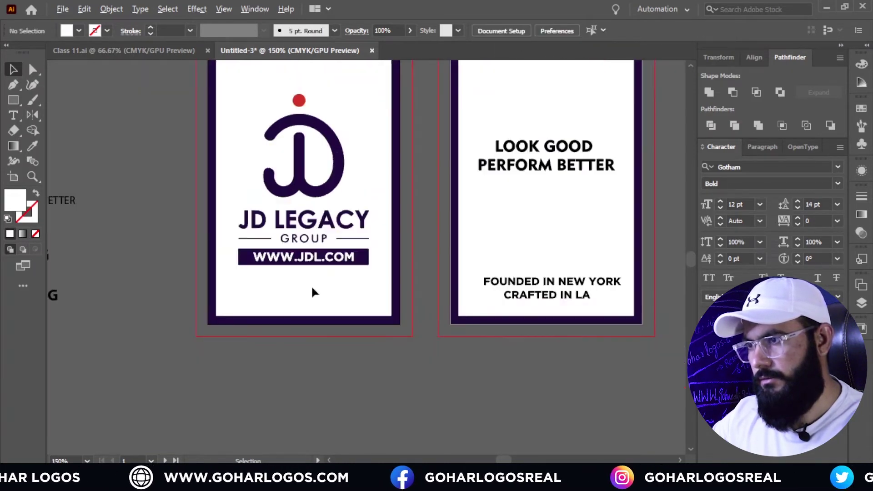
pyautogui.scroll(-1, 311, 285)
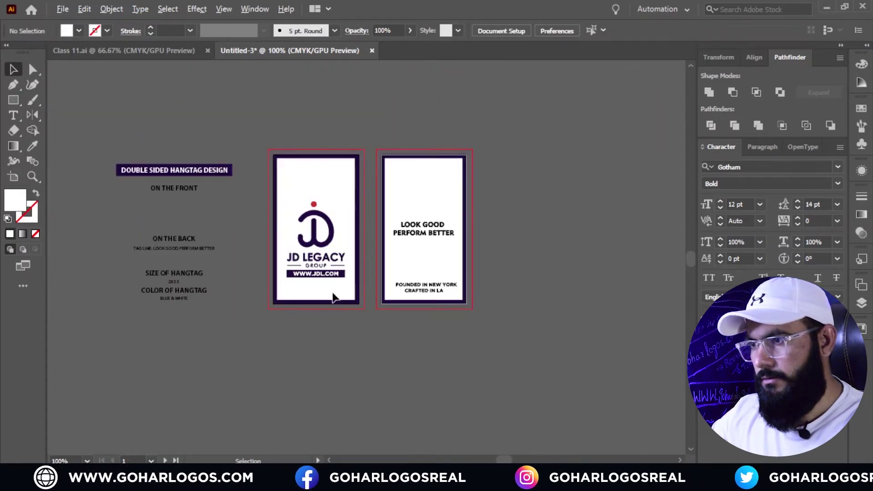
pyautogui.moveTo(290, 176); pyautogui.dragTo(342, 305)
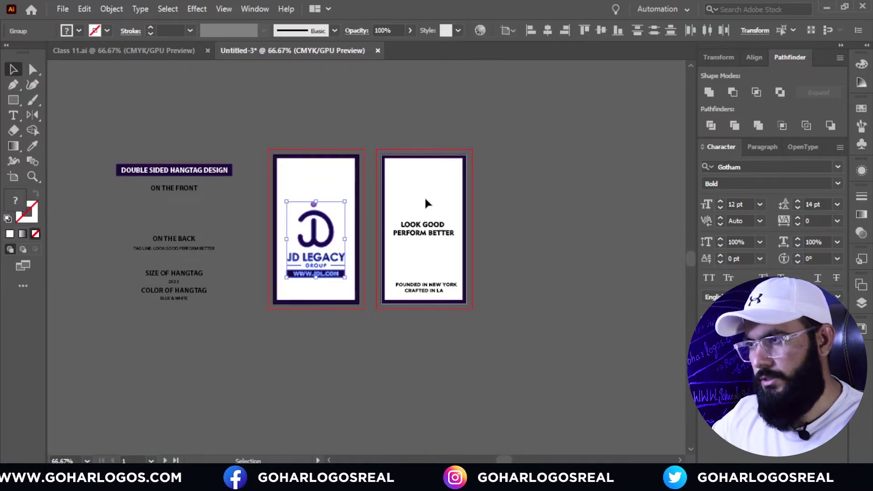
pyautogui.click(504, 30)
pyautogui.click(522, 59)
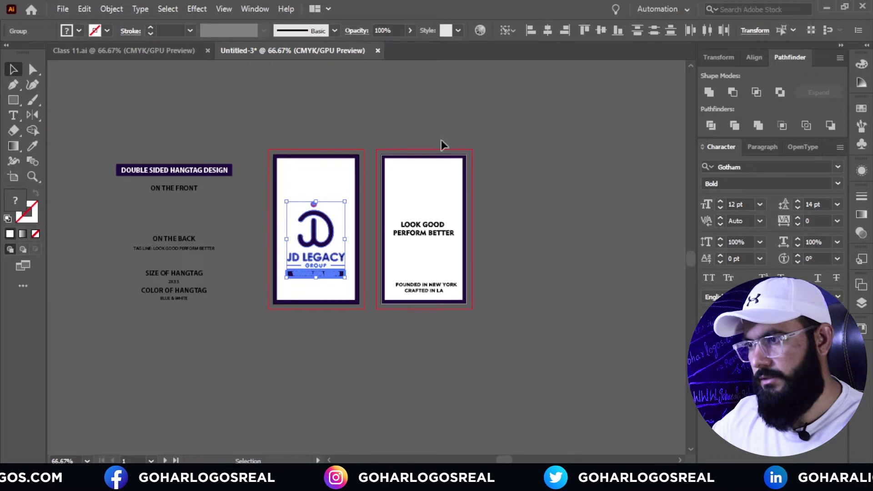
pyautogui.rightClick(312, 219)
pyautogui.click(350, 331)
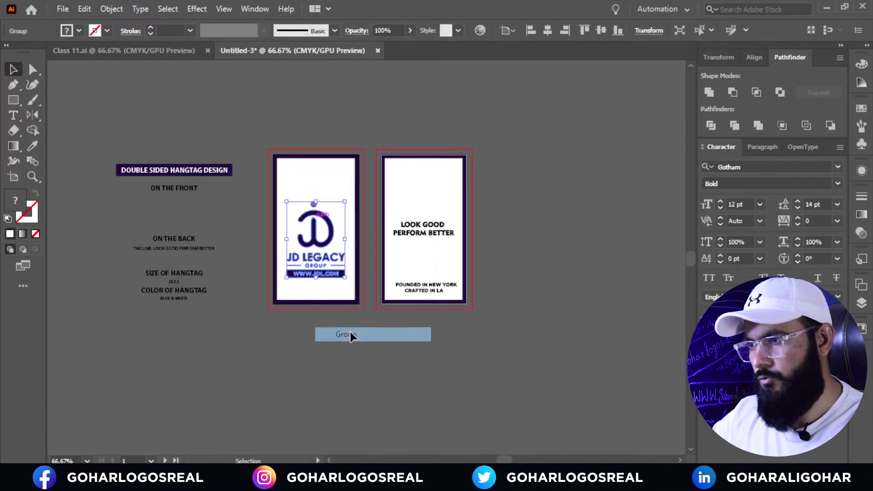
pyautogui.click(319, 309)
# Step: Center the grouped logo and website bar vertically on the front tag's artboard
pyautogui.scroll(1, 331, 251)
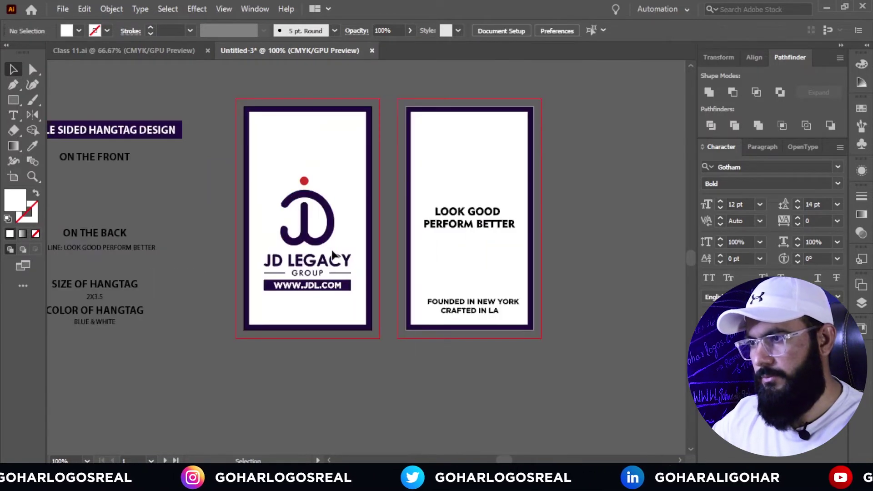
pyautogui.click(315, 213)
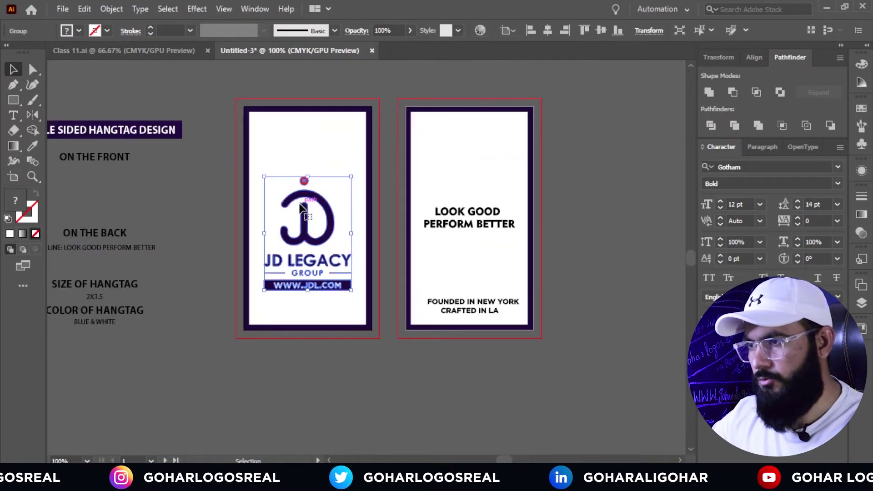
pyautogui.click(599, 30)
pyautogui.click(317, 126)
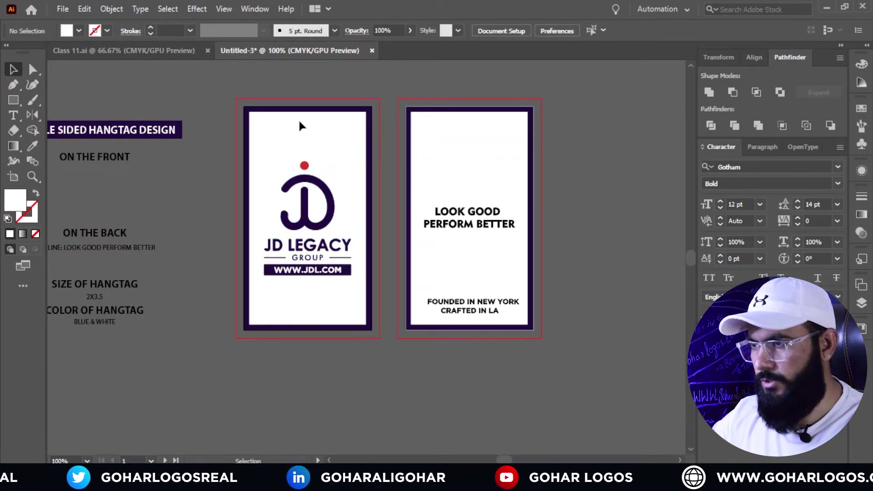
# Step: Nudge the grouped logo and website bar down slightly below the middle of the front tag
pyautogui.click(303, 195)
pyautogui.press('Down')
pyautogui.press('Down')
pyautogui.press('Down')
pyautogui.press('Down')
pyautogui.press('Down')
pyautogui.press('Down')
pyautogui.press('Down')
pyautogui.press('Down')
pyautogui.press('Down')
pyautogui.press('Down')
pyautogui.press('Down')
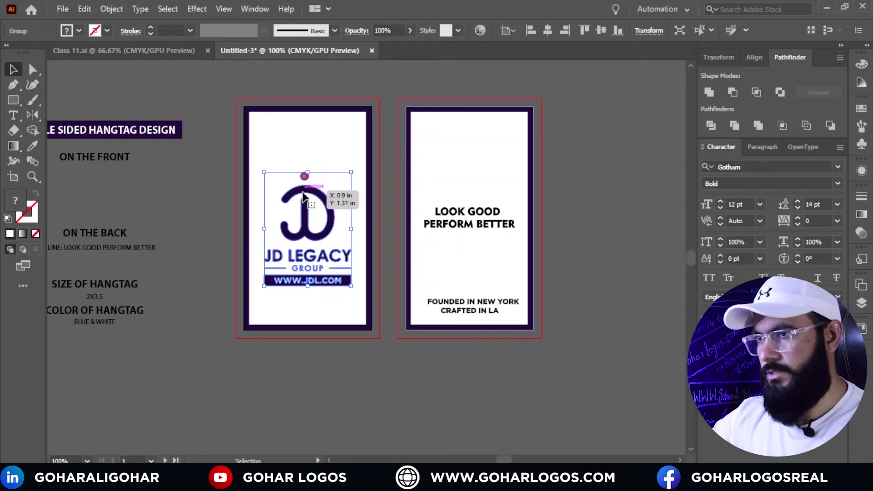
pyautogui.click(306, 147)
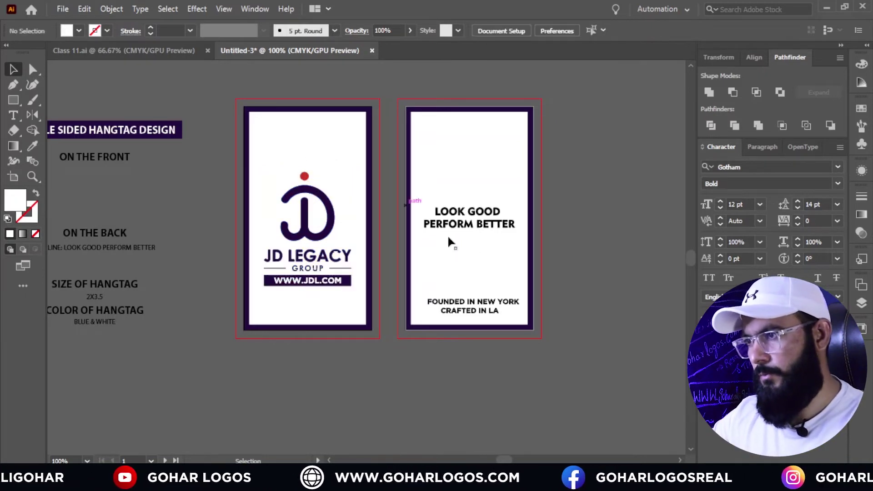
# Step: Center the LOOK GOOD PERFORM BETTER slogan vertically and horizontally on the back tag
pyautogui.scroll(2, 507, 238)
pyautogui.click(491, 217)
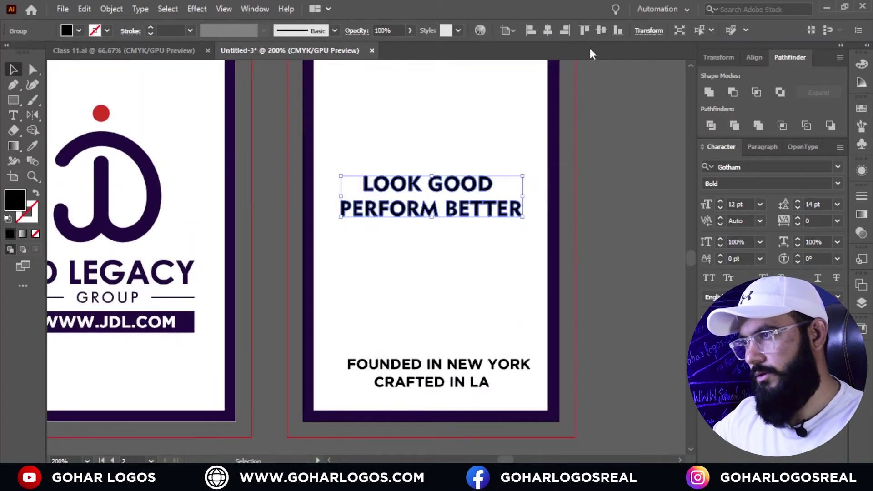
pyautogui.click(599, 31)
pyautogui.click(548, 30)
pyautogui.click(627, 143)
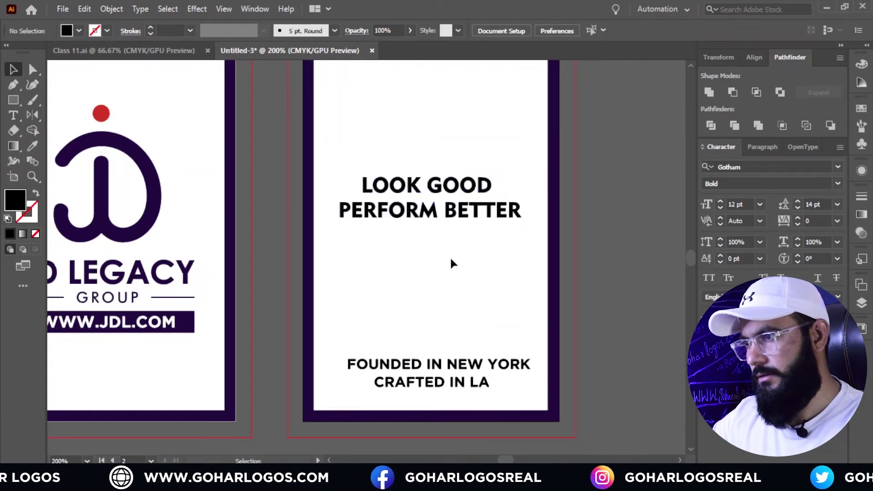
# Step: Try moving the FOUNDED IN NEW YORK and CRAFTED IN LA lines up beneath the slogan, and undo the move
pyautogui.scroll(-1, 452, 262)
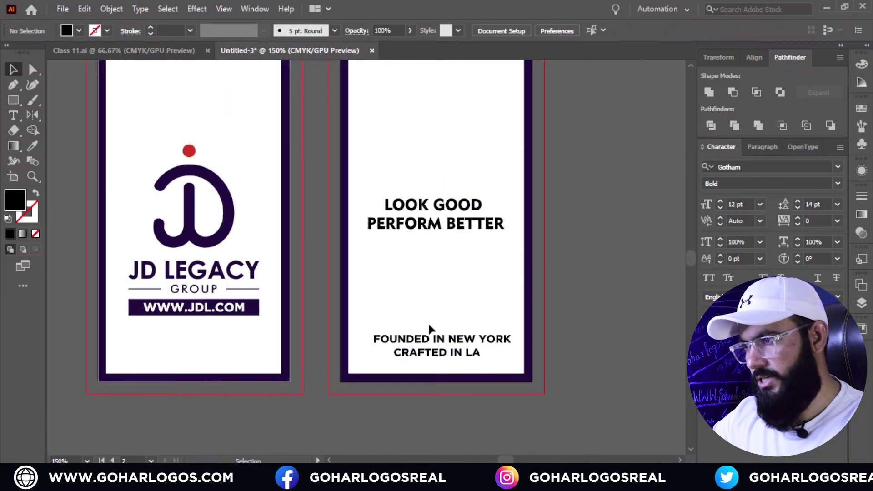
pyautogui.moveTo(455, 345); pyautogui.dragTo(455, 251)
pyautogui.hotkey('ctrl', 'z')
pyautogui.click(442, 285)
pyautogui.scroll(-1, 443, 285)
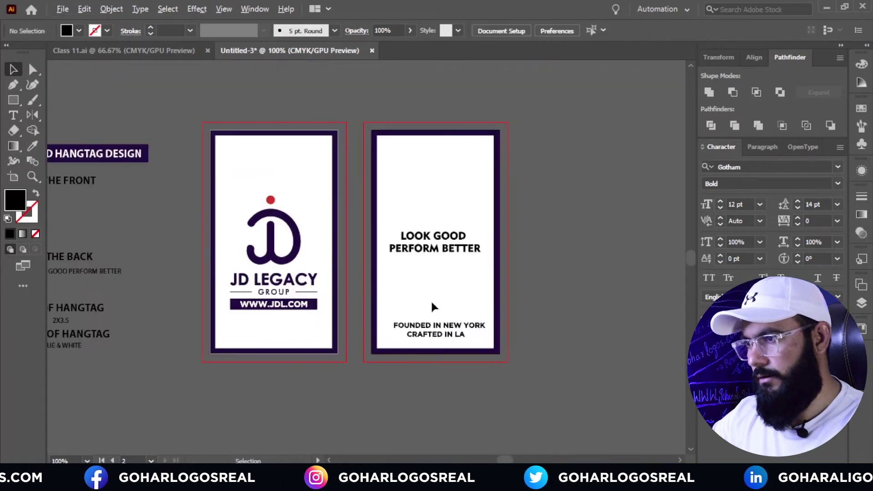
pyautogui.scroll(1, 453, 334)
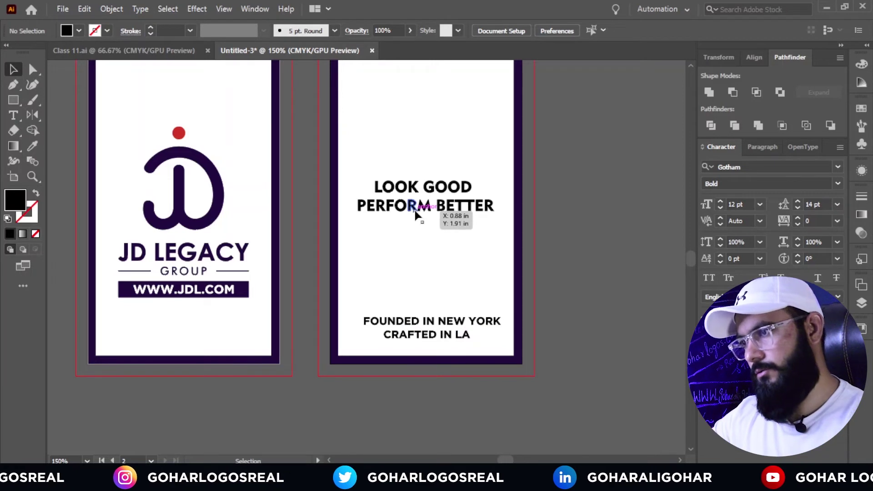
pyautogui.scroll(-1, 418, 339)
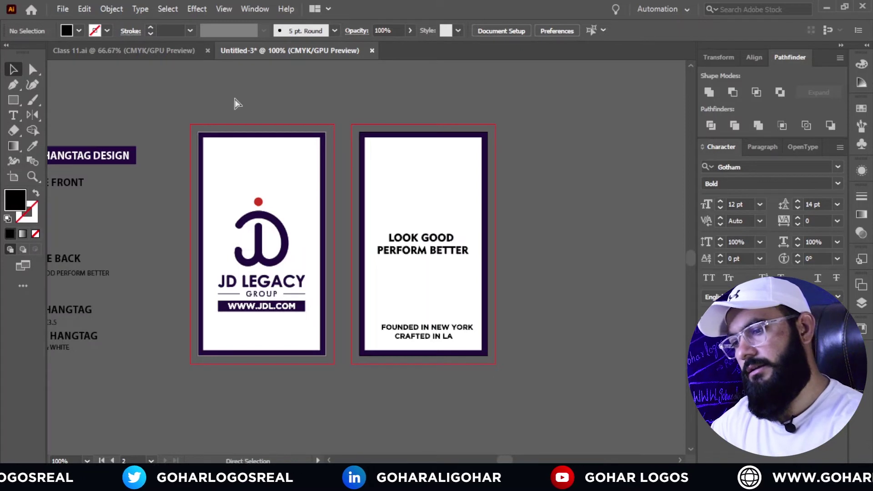
# Step: Unlock all locked objects and group the front tag's bordered background with its logo and website bar
pyautogui.hotkey('ctrl', 'a')
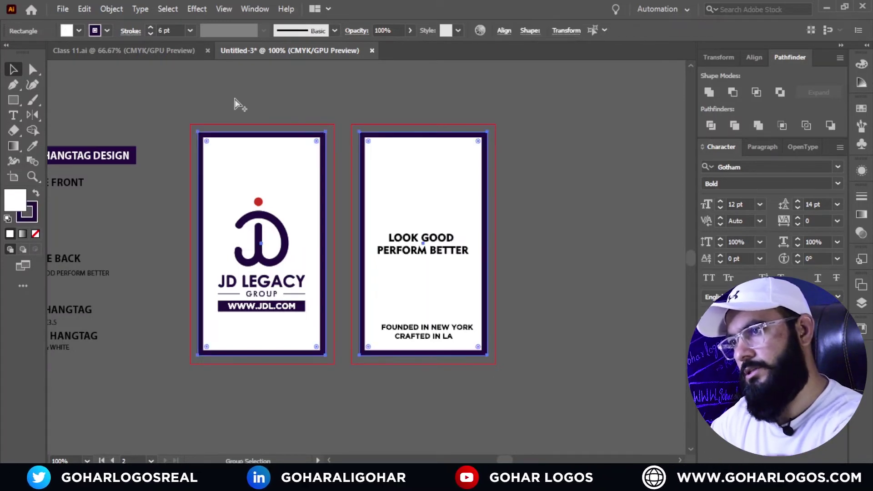
pyautogui.click(236, 101)
pyautogui.moveTo(277, 317); pyautogui.dragTo(292, 415)
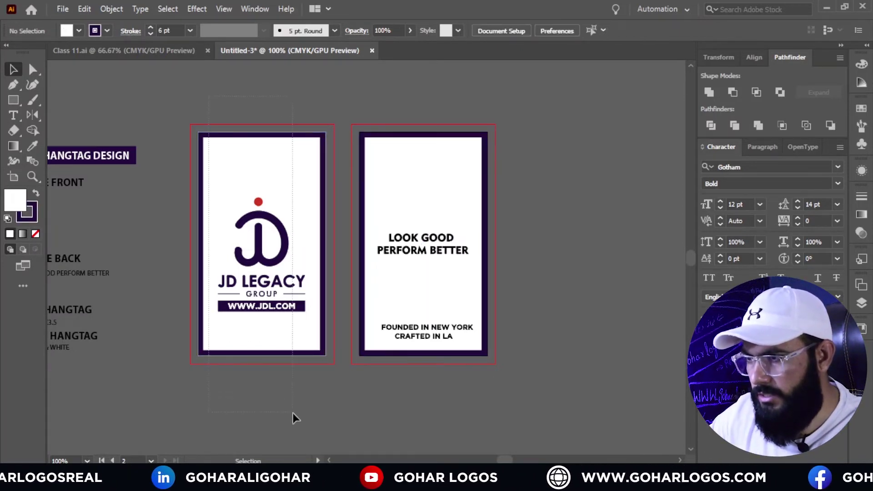
pyautogui.rightClick(262, 218)
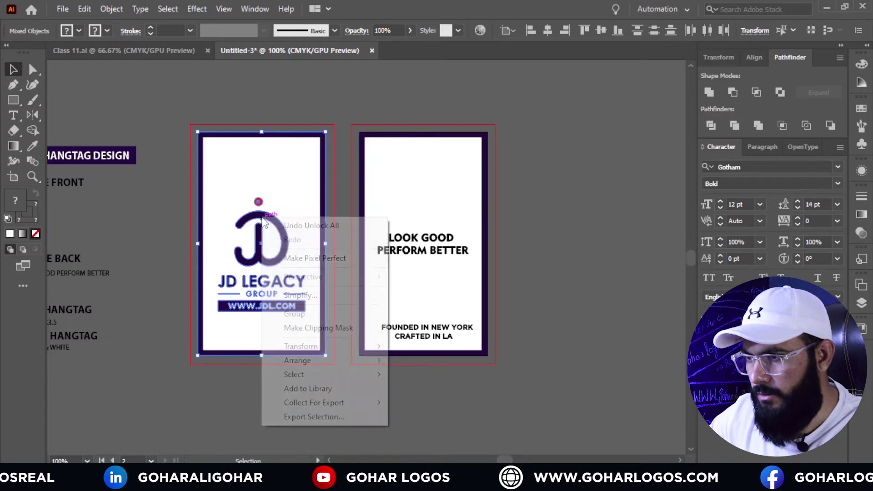
pyautogui.click(295, 314)
pyautogui.click(409, 399)
# Step: Group the back tag's bordered background with its slogan and origin lines
pyautogui.moveTo(407, 111); pyautogui.dragTo(496, 422)
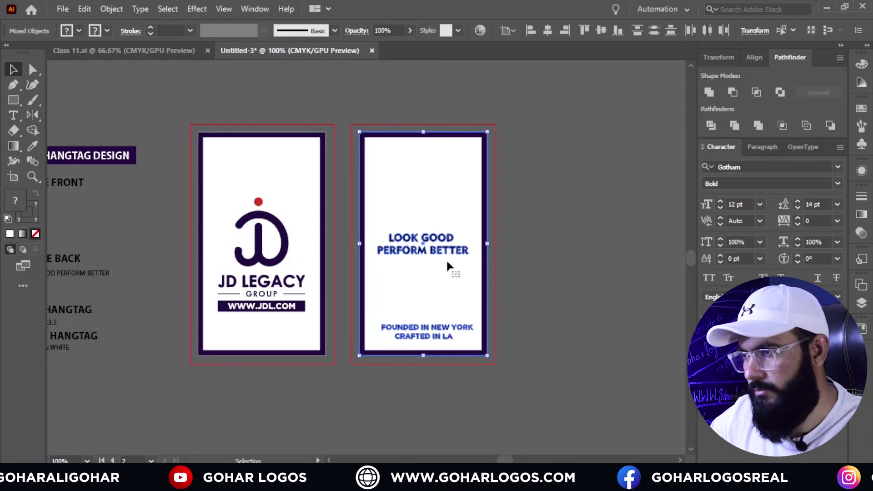
pyautogui.rightClick(428, 208)
pyautogui.click(464, 302)
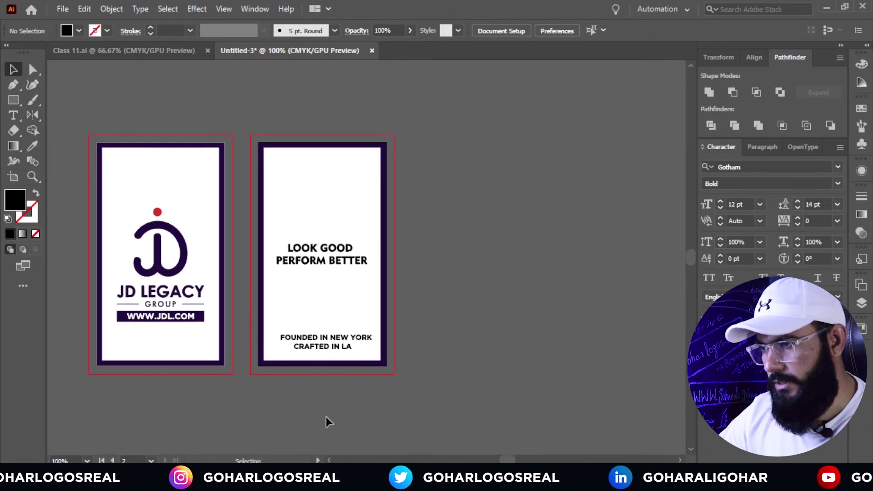
# Step: Select the front tag's bordered background rectangle on its own, without the logo, and copy it
pyautogui.click(350, 480)
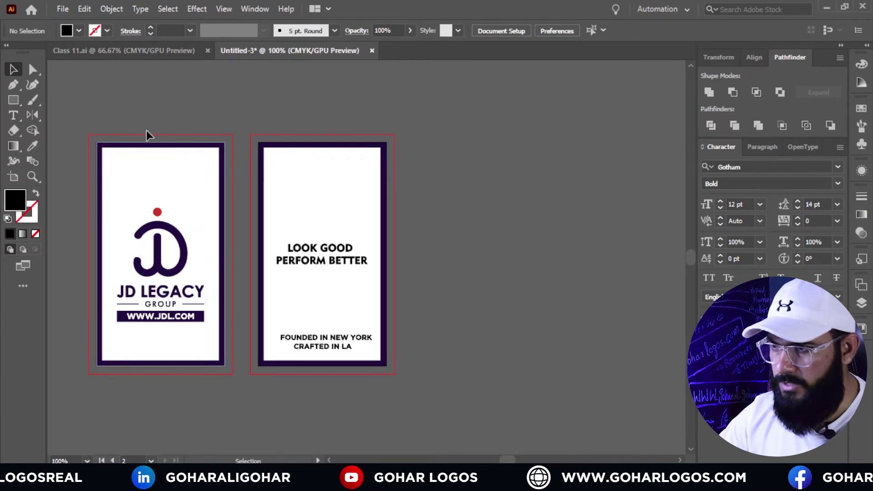
pyautogui.moveTo(159, 191); pyautogui.dragTo(195, 398)
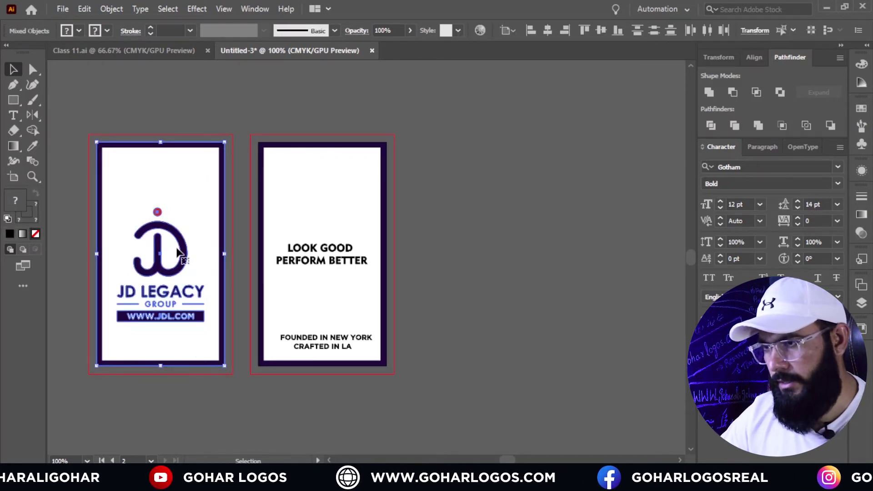
pyautogui.click(136, 97)
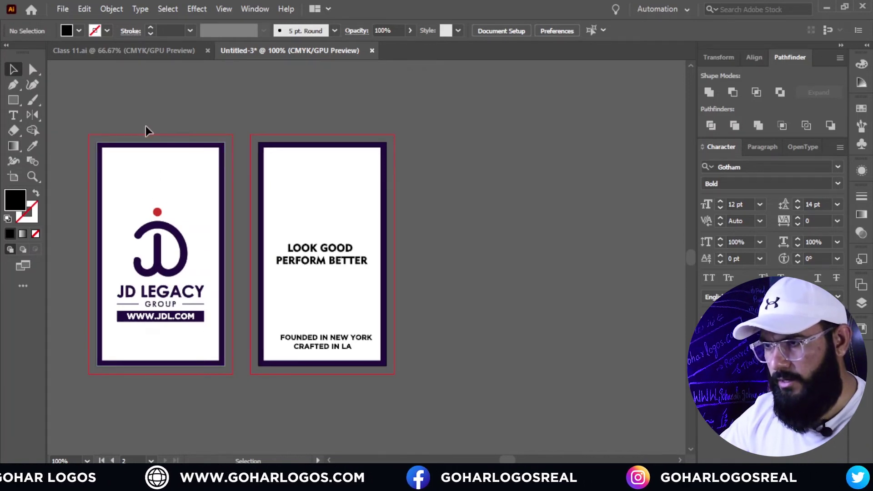
pyautogui.moveTo(136, 112); pyautogui.dragTo(184, 183)
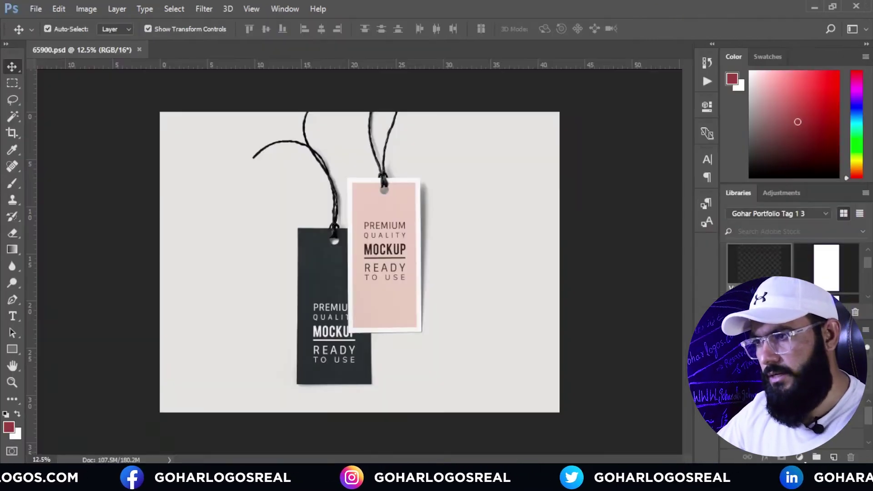
# Step: In Photoshop, open the pink front tag's smart object in the 65900.psd mockup and paste the bordered background as a smart object
pyautogui.click(390, 293)
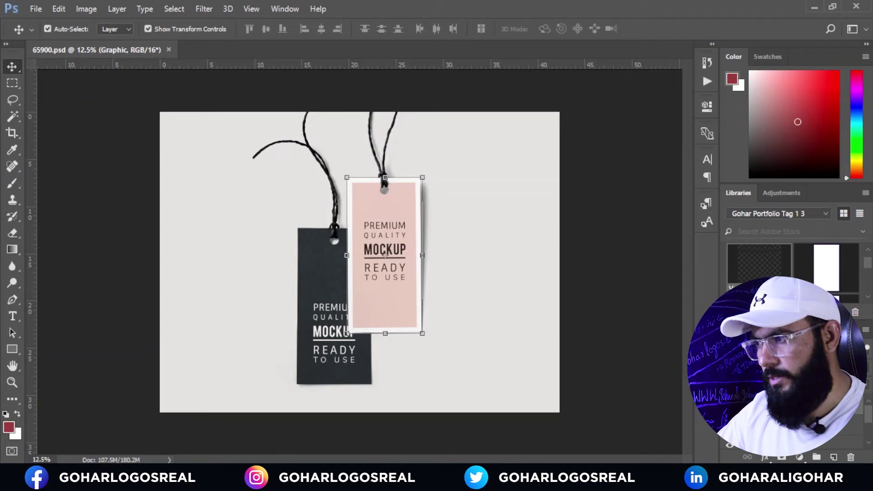
pyautogui.doubleClick(389, 293)
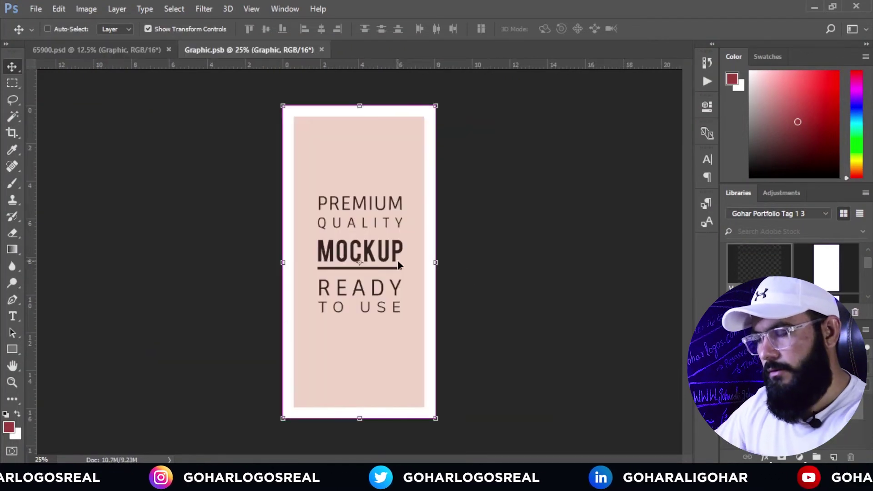
pyautogui.hotkey('ctrl', 'v')
pyautogui.click(493, 141)
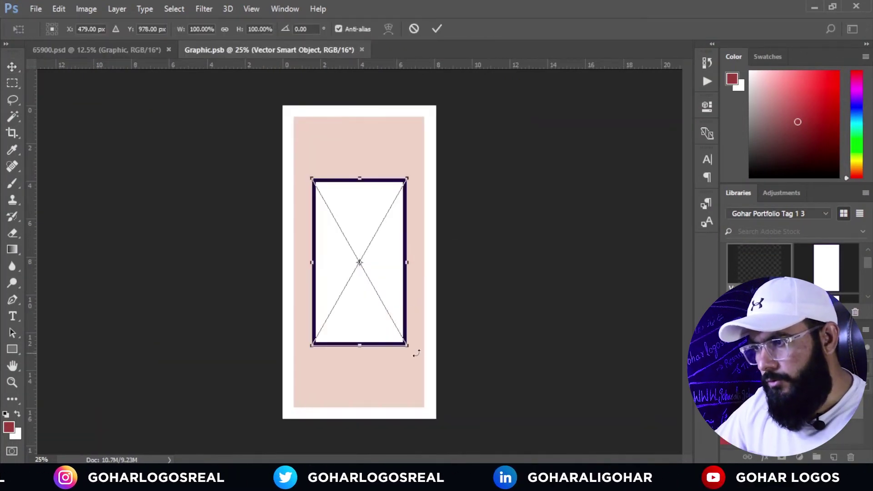
# Step: Stretch the pasted bordered background to fill the whole tag canvas, about 160% wide and 186% high, and apply the transform
pyautogui.moveTo(412, 350); pyautogui.dragTo(440, 398)
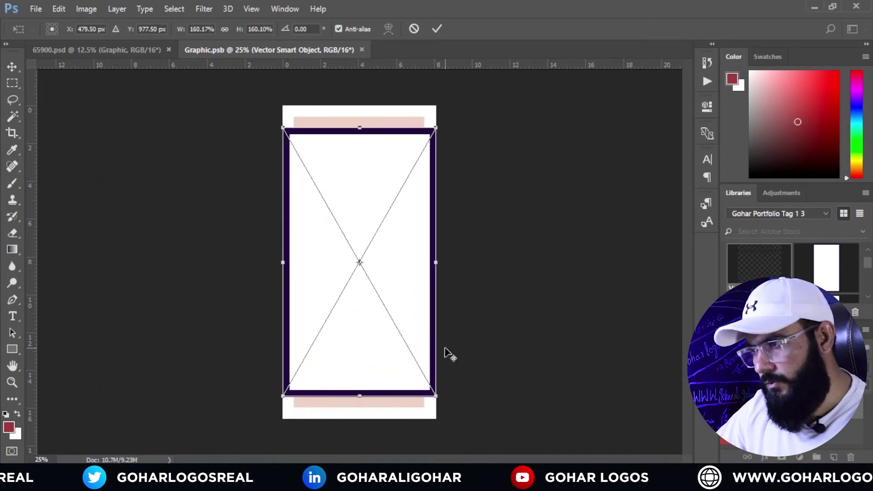
pyautogui.scroll(3, 450, 353)
pyautogui.scroll(4, 468, 335)
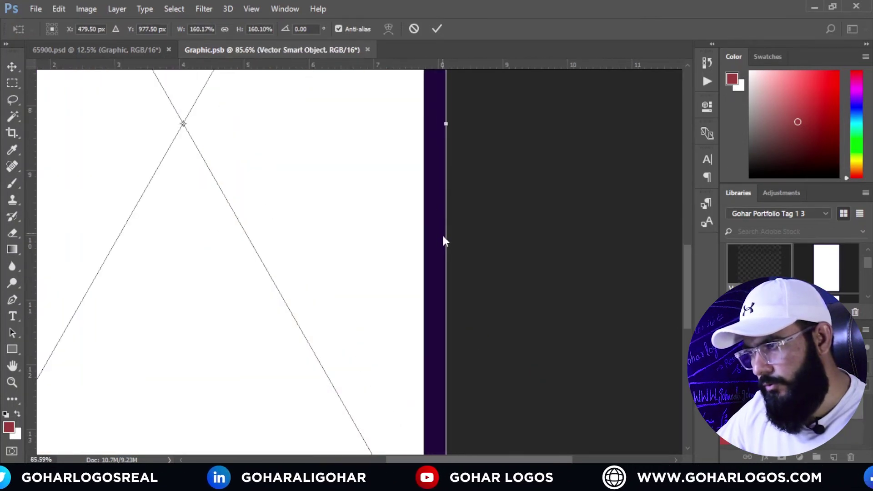
pyautogui.scroll(-5, 409, 268)
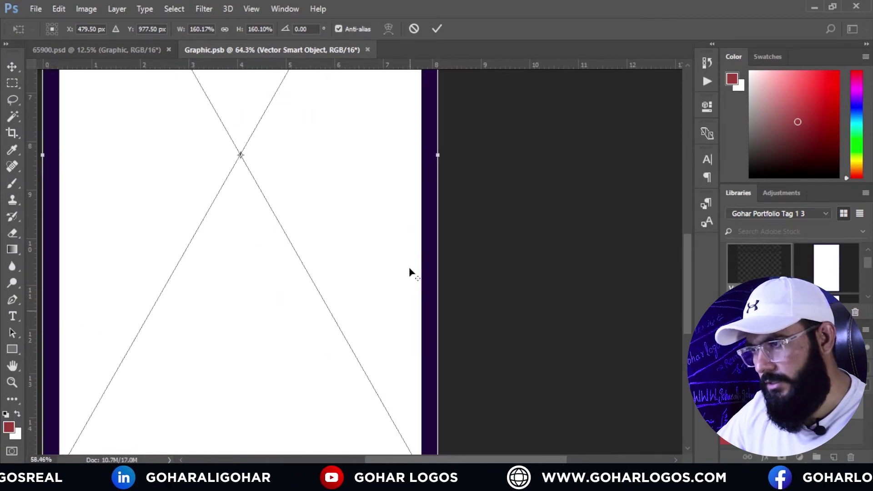
pyautogui.scroll(-1, 408, 269)
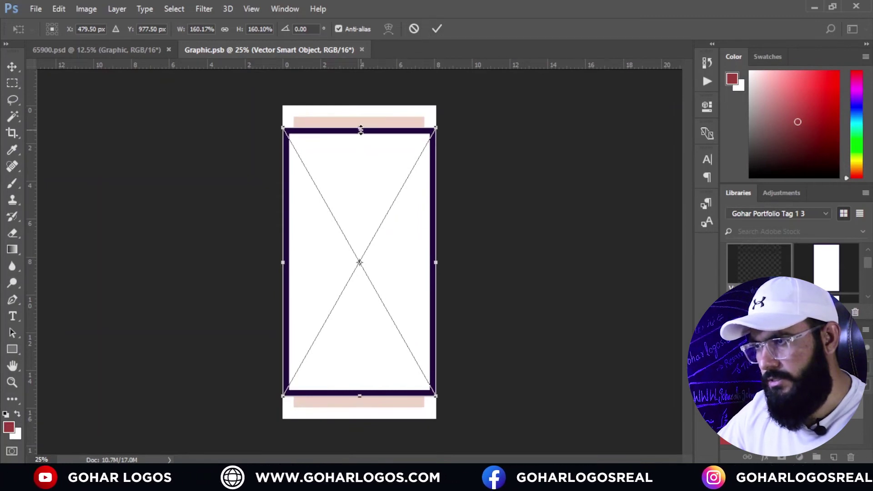
pyautogui.moveTo(360, 131); pyautogui.dragTo(361, 106)
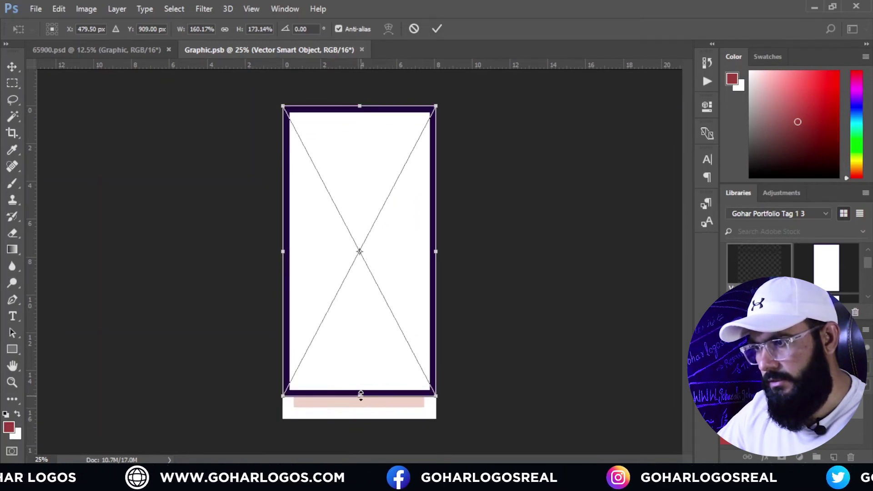
pyautogui.moveTo(360, 395); pyautogui.dragTo(361, 417)
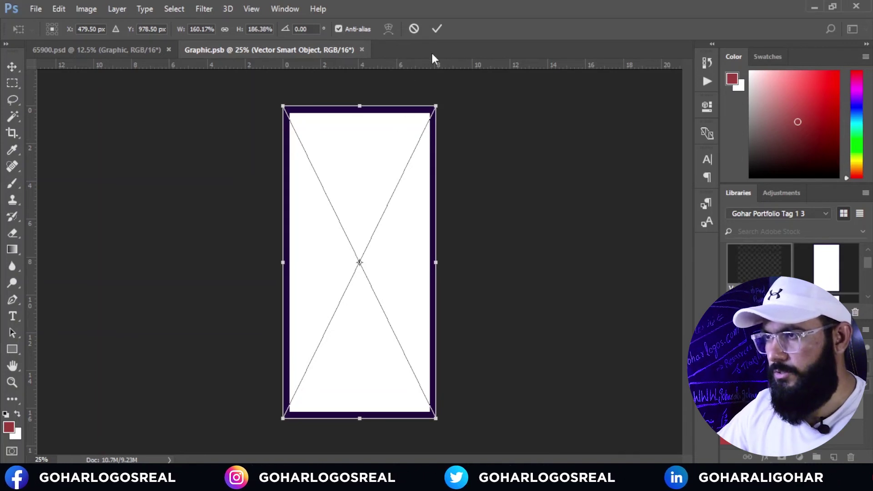
pyautogui.click(435, 30)
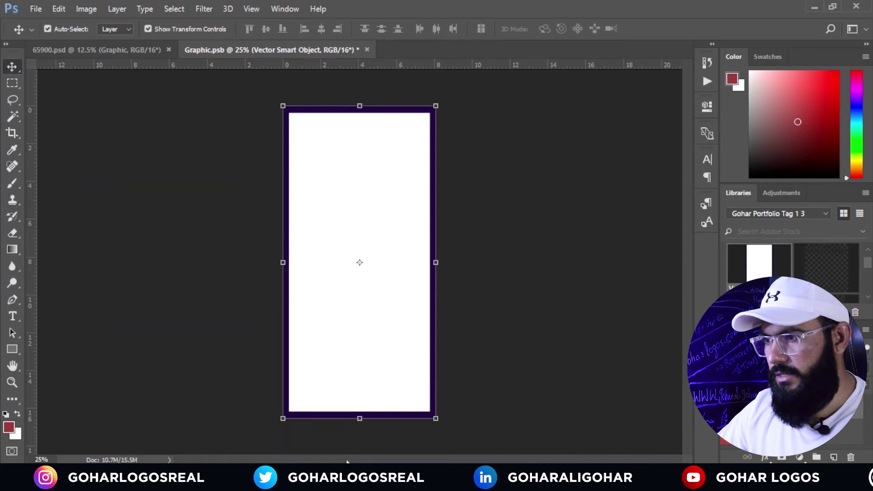
# Step: Copy the JD Legacy Group logo with its website bar from Illustrator and paste it into the Photoshop tag as a smart object
pyautogui.hotkey('alt', 'Tab')
pyautogui.click(173, 278)
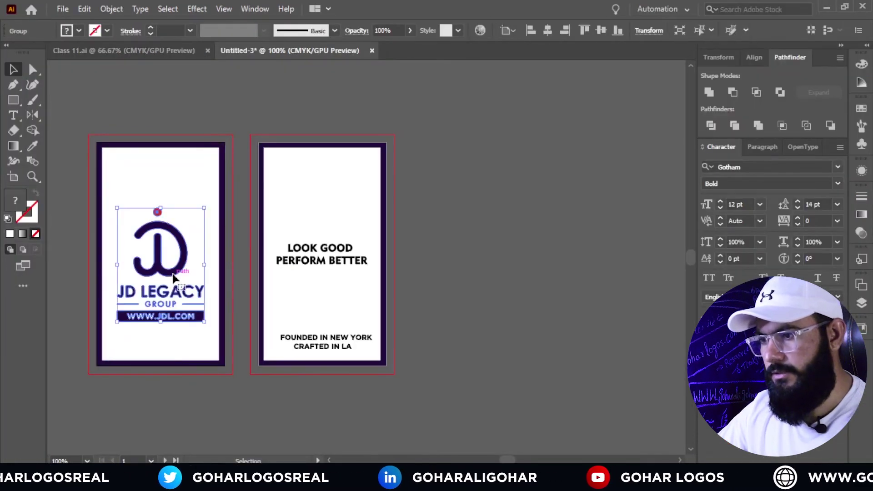
pyautogui.hotkey('alt', 'Tab')
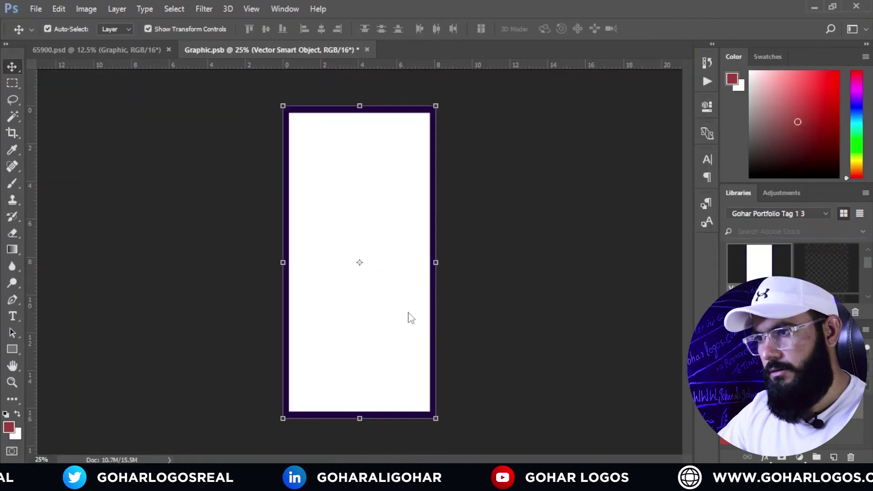
pyautogui.hotkey('ctrl', 'v')
pyautogui.click(488, 139)
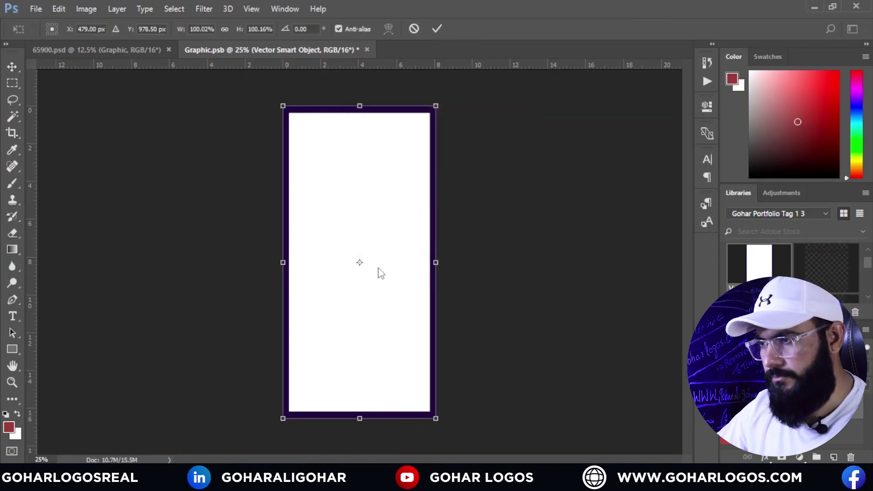
# Step: Enlarge the pasted logo to about 160%, move it down to Y 1154.50 px on the tag, and apply the transform
pyautogui.moveTo(392, 306); pyautogui.dragTo(410, 332)
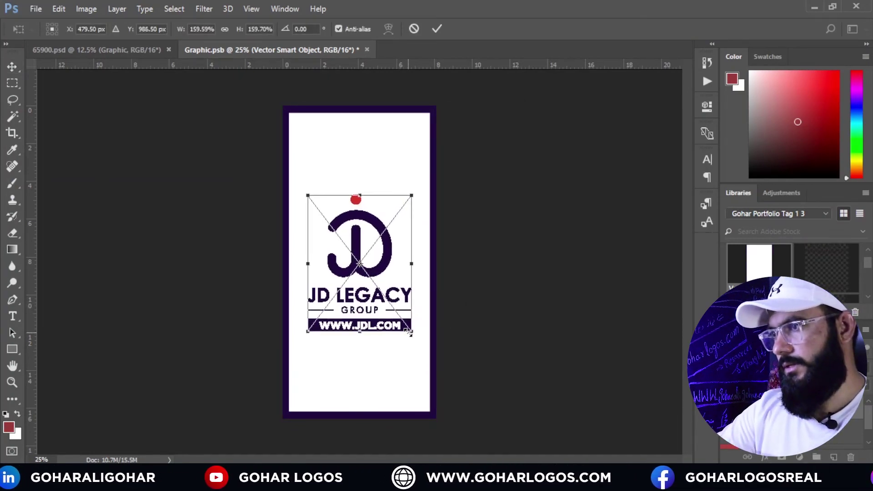
pyautogui.press('Down')
pyautogui.press('Down')
pyautogui.press('Down')
pyautogui.press('Down')
pyautogui.press('Down')
pyautogui.press('Down')
pyautogui.press('Down')
pyautogui.press('Down')
pyautogui.press('Down')
pyautogui.press('Down')
pyautogui.press('Down')
pyautogui.press('Down')
pyautogui.press('Down')
pyautogui.press('Down')
pyautogui.press('Down')
pyautogui.press('Down')
pyautogui.press('Down')
pyautogui.press('Down')
pyautogui.press('Down')
pyautogui.press('Down')
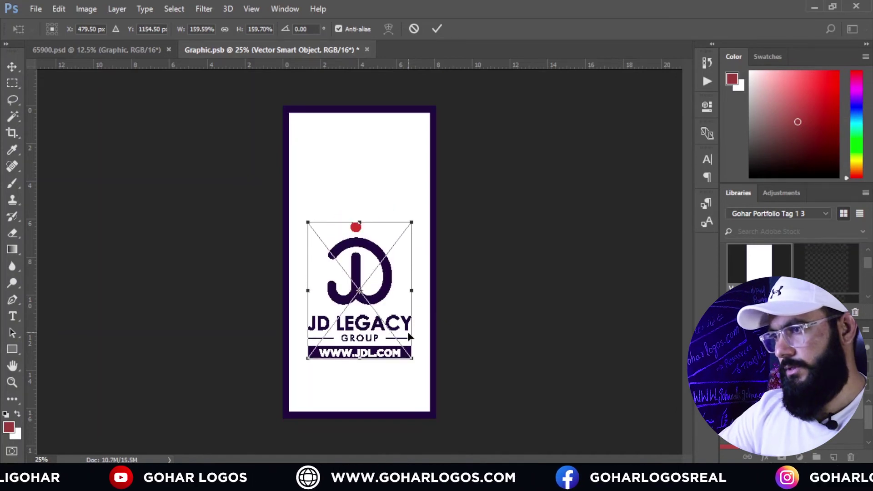
pyautogui.click(432, 30)
# Step: Close the front tag's Graphic.psb with its changes saved, and open the dark back tag's smart object
pyautogui.click(367, 50)
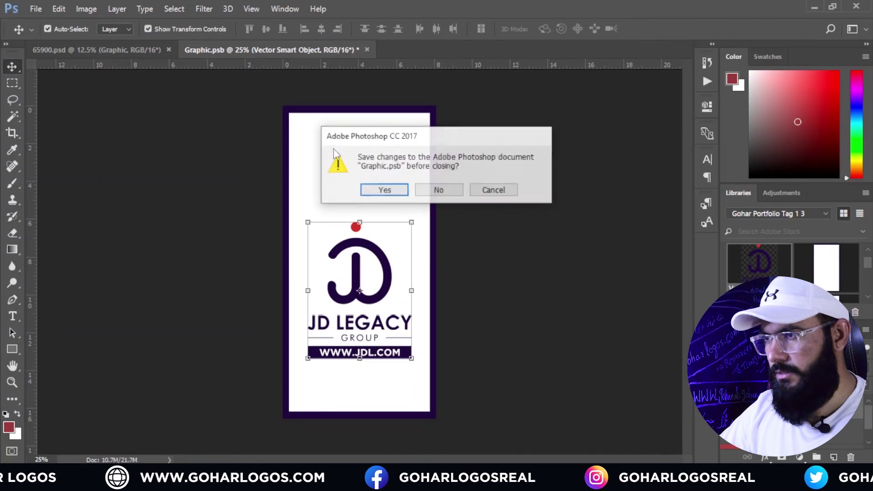
pyautogui.click(377, 191)
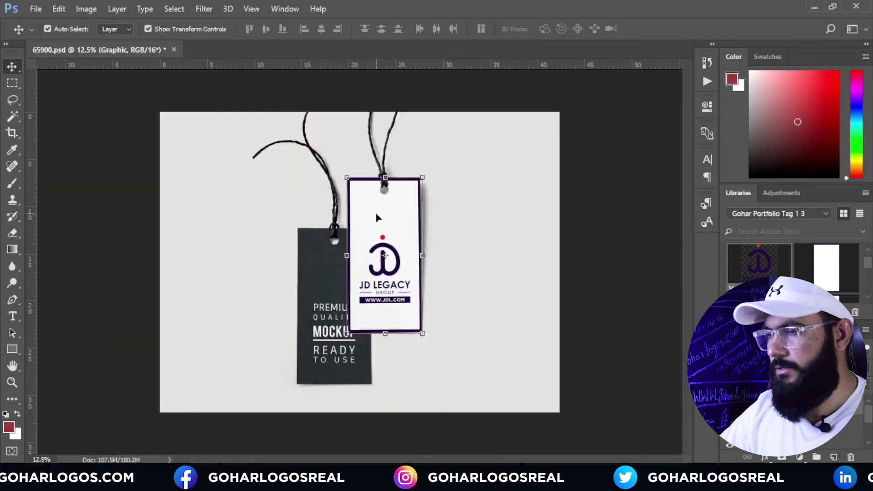
pyautogui.click(607, 291)
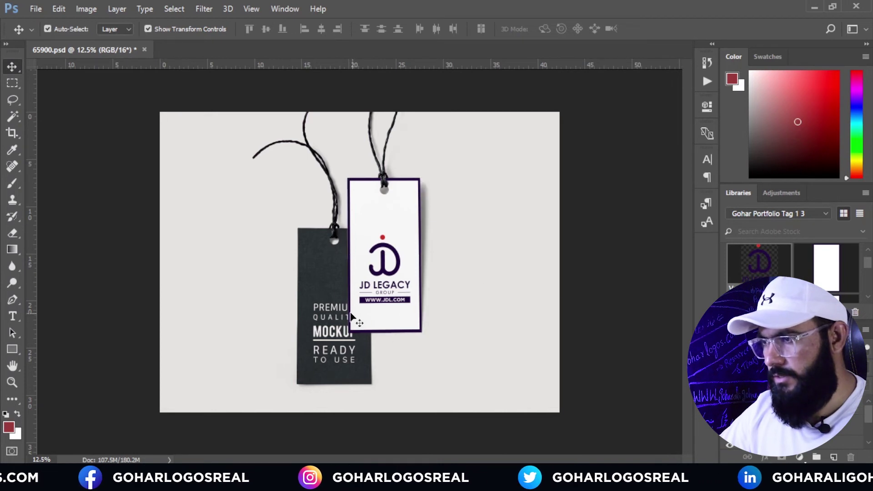
pyautogui.click(336, 282)
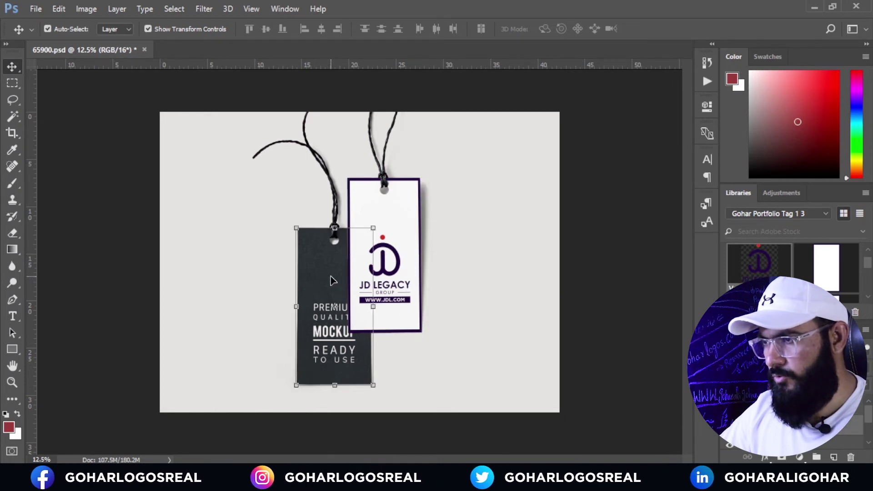
pyautogui.doubleClick(334, 307)
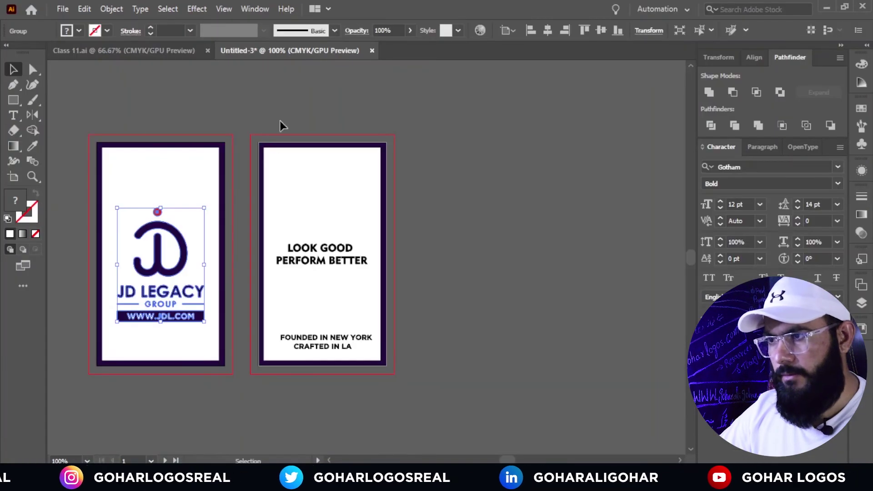
# Step: Copy the back tag's bordered background from Illustrator and paste it into Graphic1.psb in Photoshop as a smart object
pyautogui.click(286, 117)
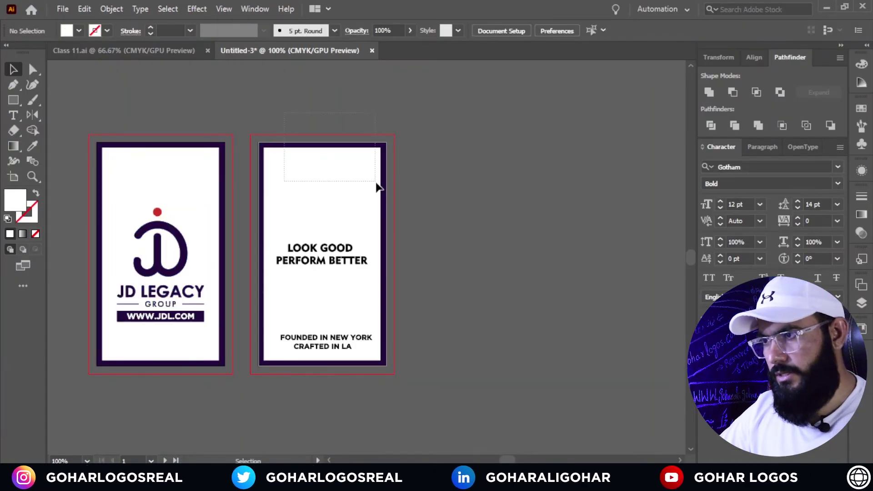
pyautogui.moveTo(378, 186); pyautogui.dragTo(376, 187)
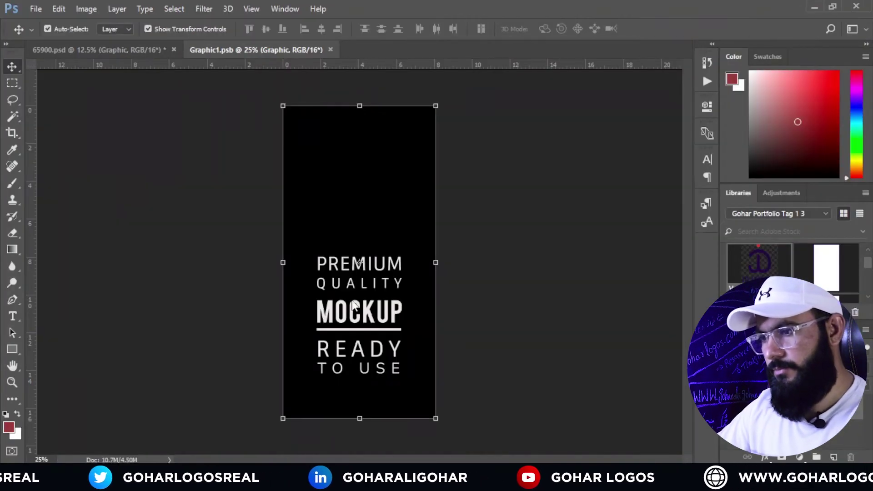
pyautogui.hotkey('ctrl', 'v')
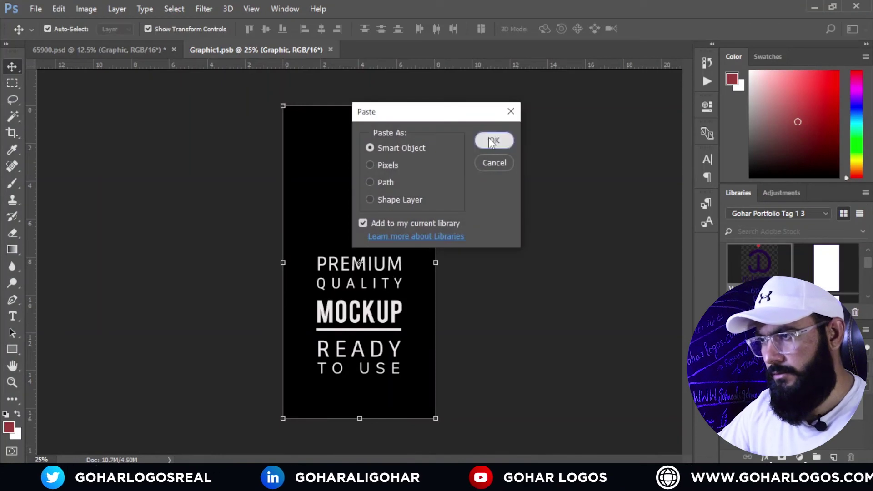
pyautogui.click(493, 140)
# Step: Stretch the pasted background edge to edge over the black tag canvas, about 160% wide and 186% high, and apply the transform
pyautogui.moveTo(407, 347); pyautogui.dragTo(436, 391)
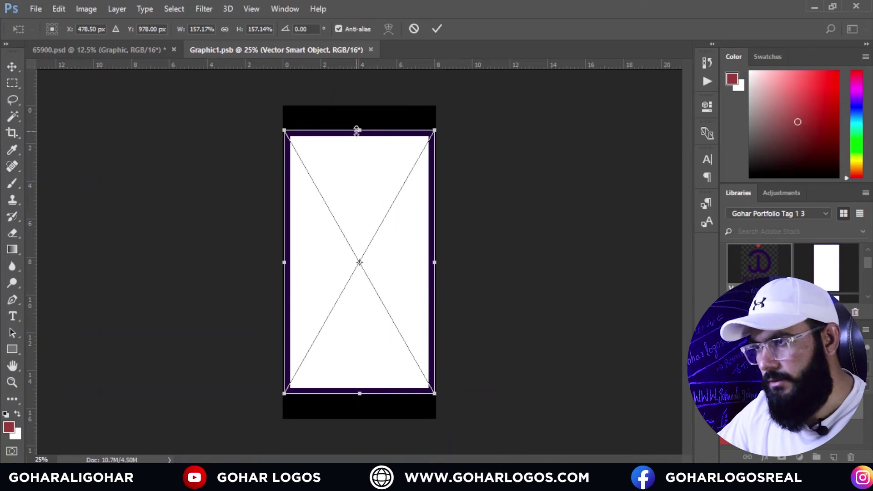
pyautogui.moveTo(357, 131); pyautogui.dragTo(359, 106)
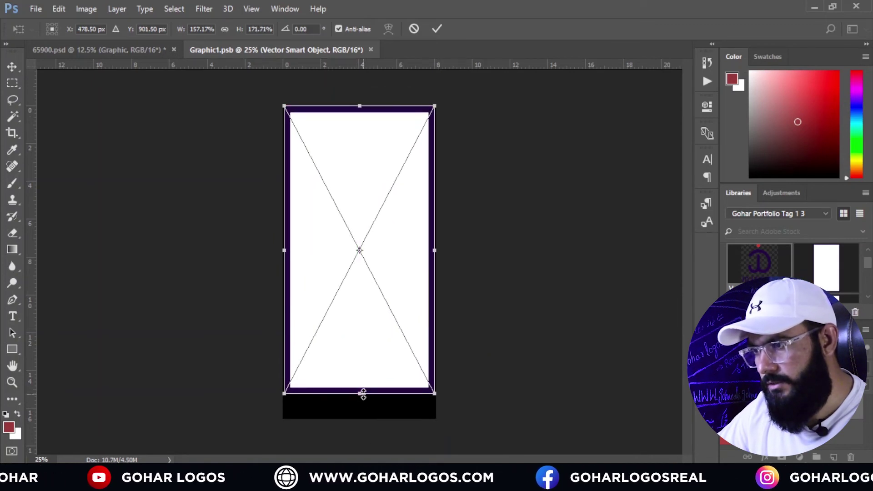
pyautogui.moveTo(363, 393); pyautogui.dragTo(359, 417)
pyautogui.scroll(2, 457, 278)
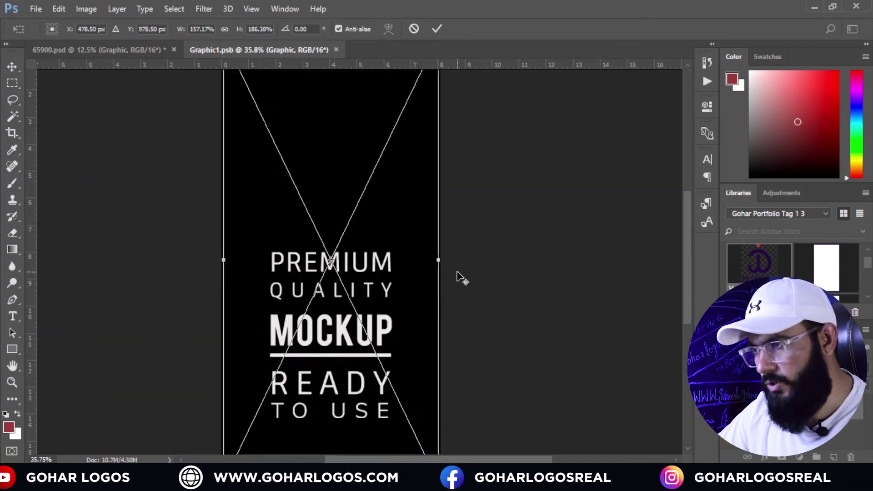
pyautogui.scroll(2, 457, 277)
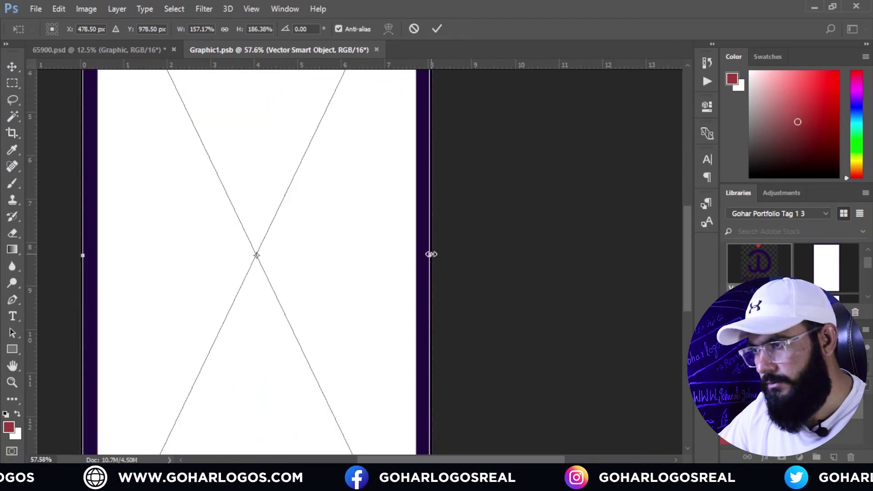
pyautogui.moveTo(430, 256); pyautogui.dragTo(433, 256)
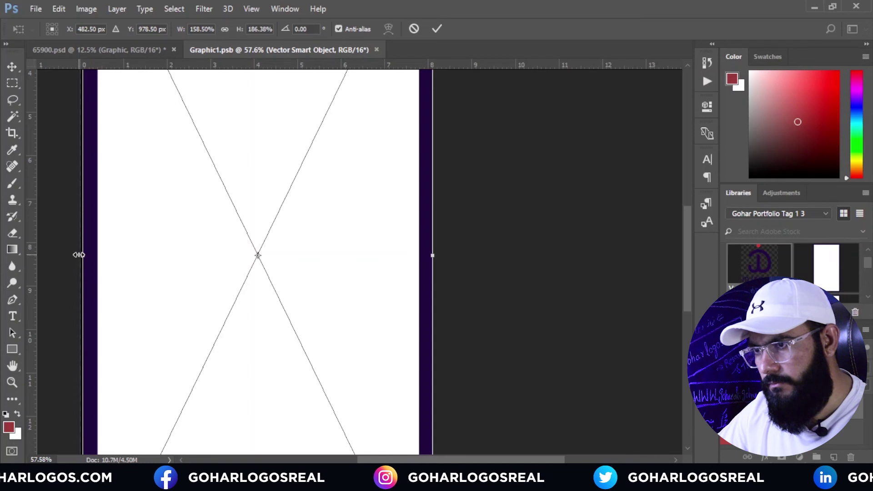
pyautogui.moveTo(79, 255); pyautogui.dragTo(76, 255)
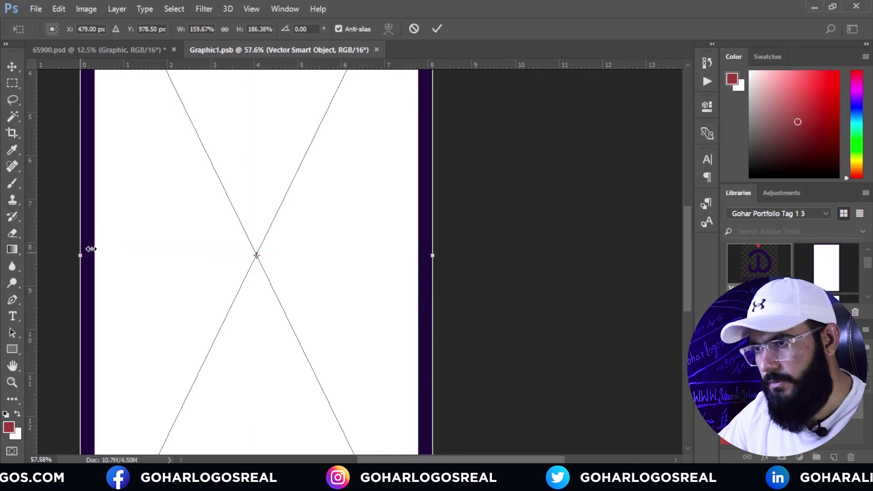
pyautogui.click(436, 30)
pyautogui.hotkey('ctrl', '0')
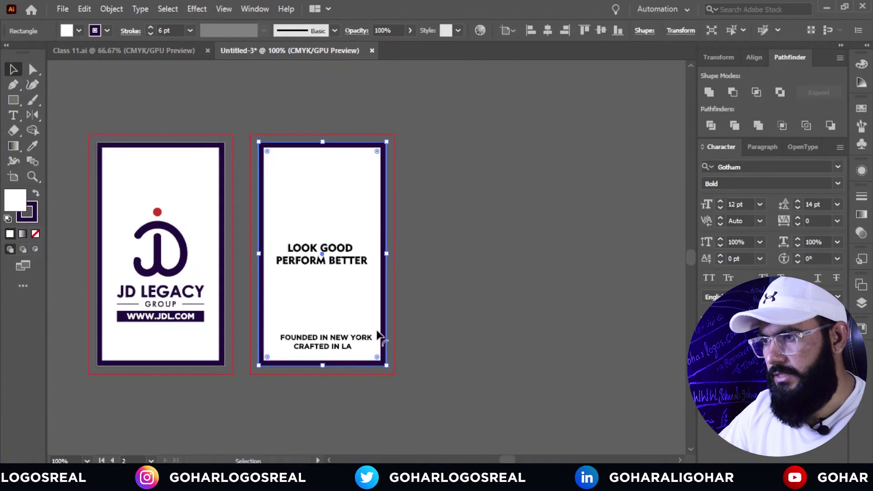
# Step: Copy the LOOK GOOD PERFORM BETTER slogan from Illustrator, paste it into Graphic1.psb in Photoshop as a smart object, and enlarge it across the tag's centre
pyautogui.moveTo(350, 250); pyautogui.dragTo(339, 253)
pyautogui.click(338, 253)
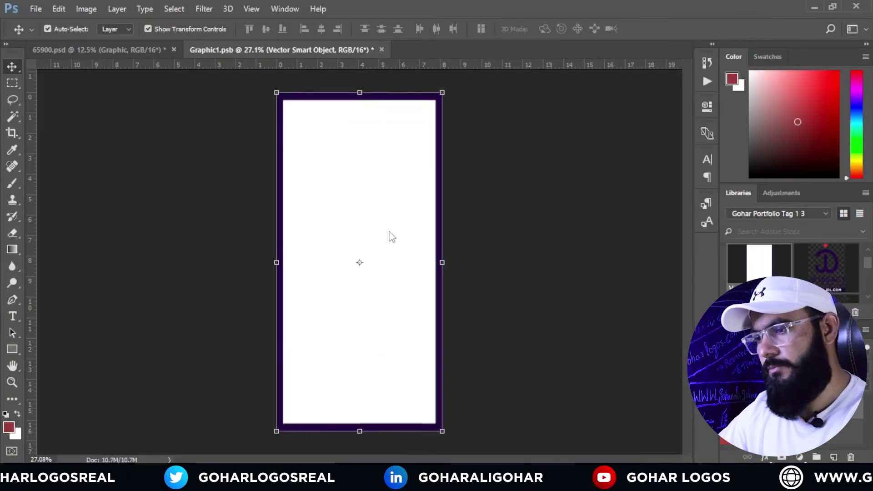
pyautogui.hotkey('ctrl', 'v')
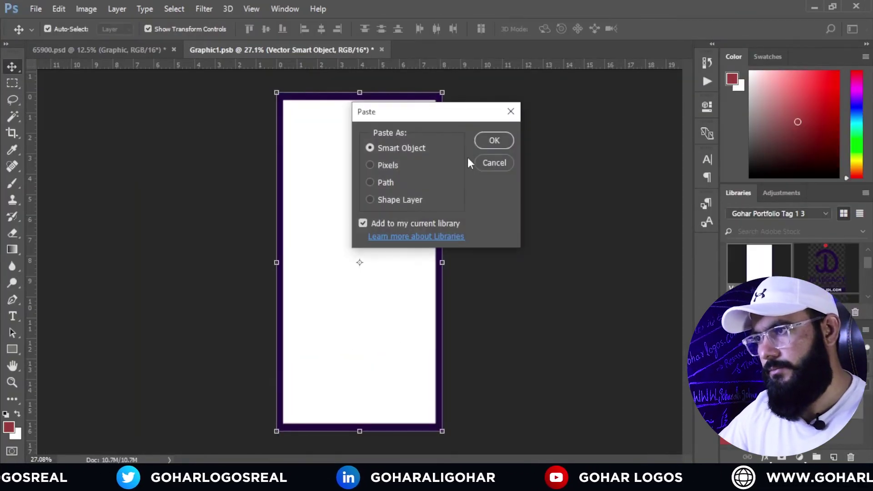
pyautogui.click(493, 140)
pyautogui.moveTo(400, 276); pyautogui.dragTo(425, 305)
pyautogui.click(437, 29)
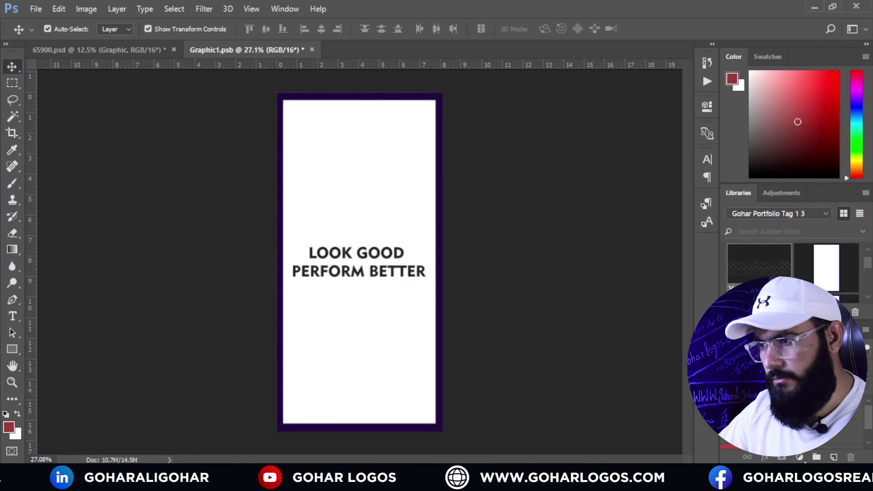
# Step: Copy the FOUNDED IN NEW YORK and CRAFTED IN LA lines from Illustrator and paste them into Graphic1.psb in Photoshop as a smart object
pyautogui.hotkey('alt', 'Tab')
pyautogui.moveTo(327, 334); pyautogui.dragTo(327, 342)
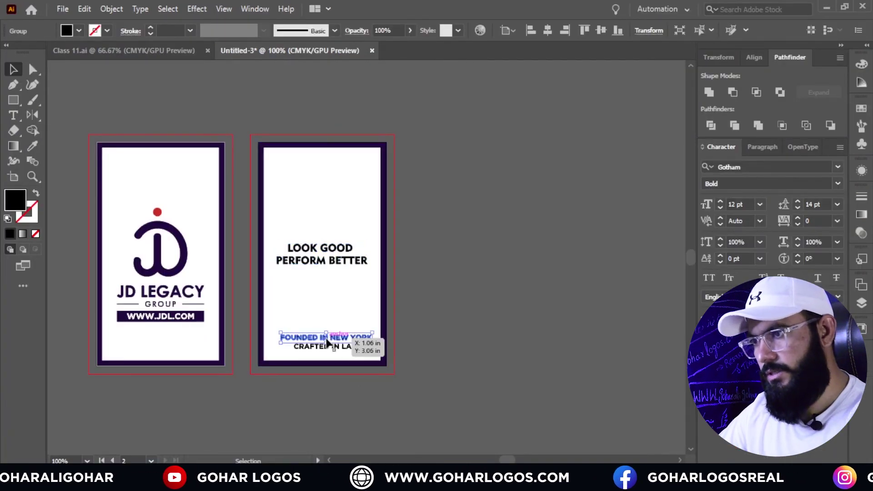
pyautogui.keyDown('shift'); pyautogui.click(336, 348); pyautogui.keyUp('shift')
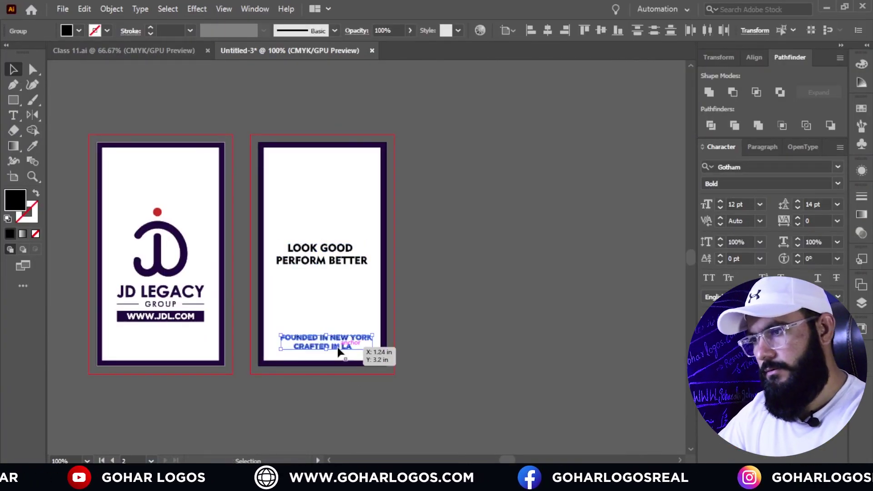
pyautogui.hotkey('alt', 'Tab')
pyautogui.hotkey('ctrl', 'v')
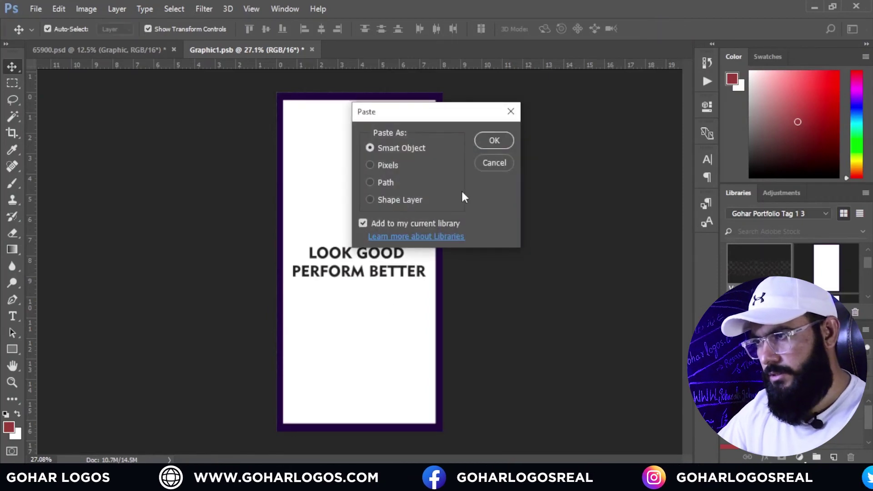
pyautogui.click(493, 140)
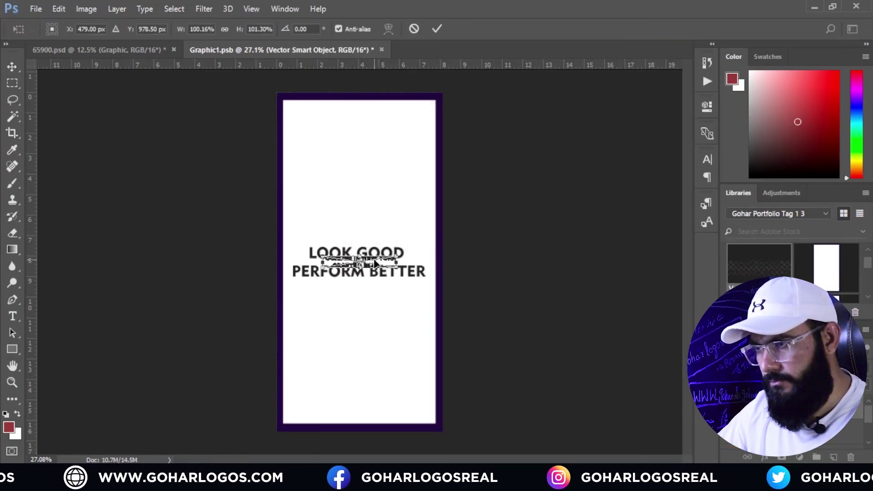
# Step: Enlarge the pasted two-line text to about 143%, move it down to Y 1738 px, and close Graphic1.psb with its changes saved
pyautogui.moveTo(374, 263); pyautogui.dragTo(372, 392)
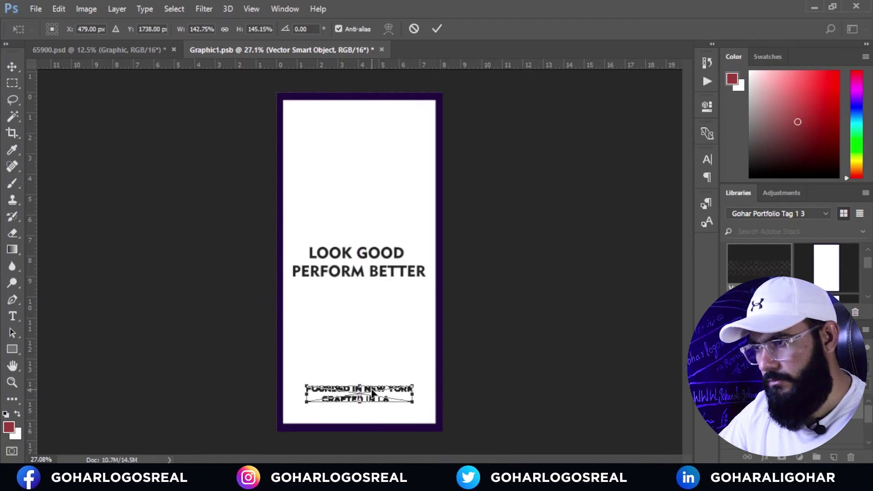
pyautogui.click(438, 28)
pyautogui.click(381, 49)
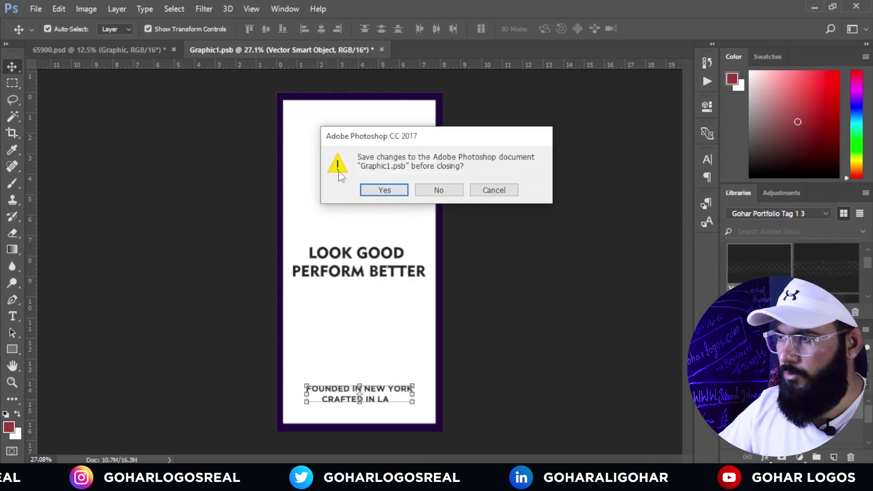
pyautogui.click(387, 189)
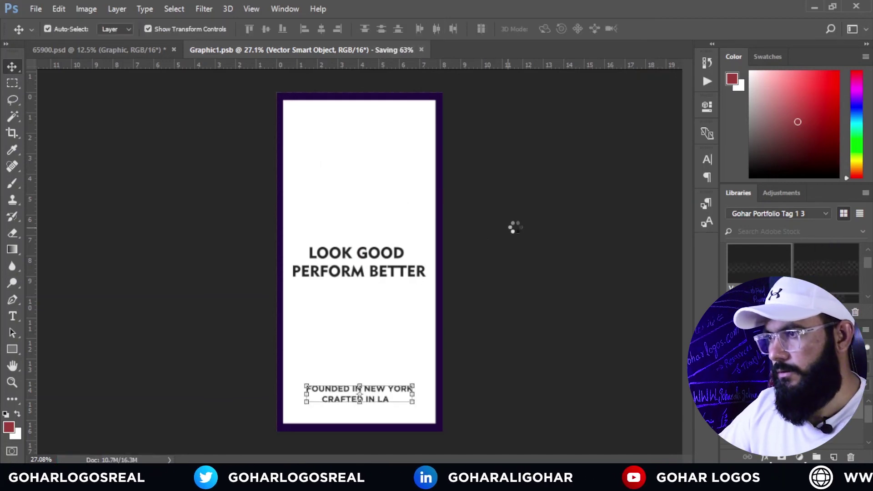